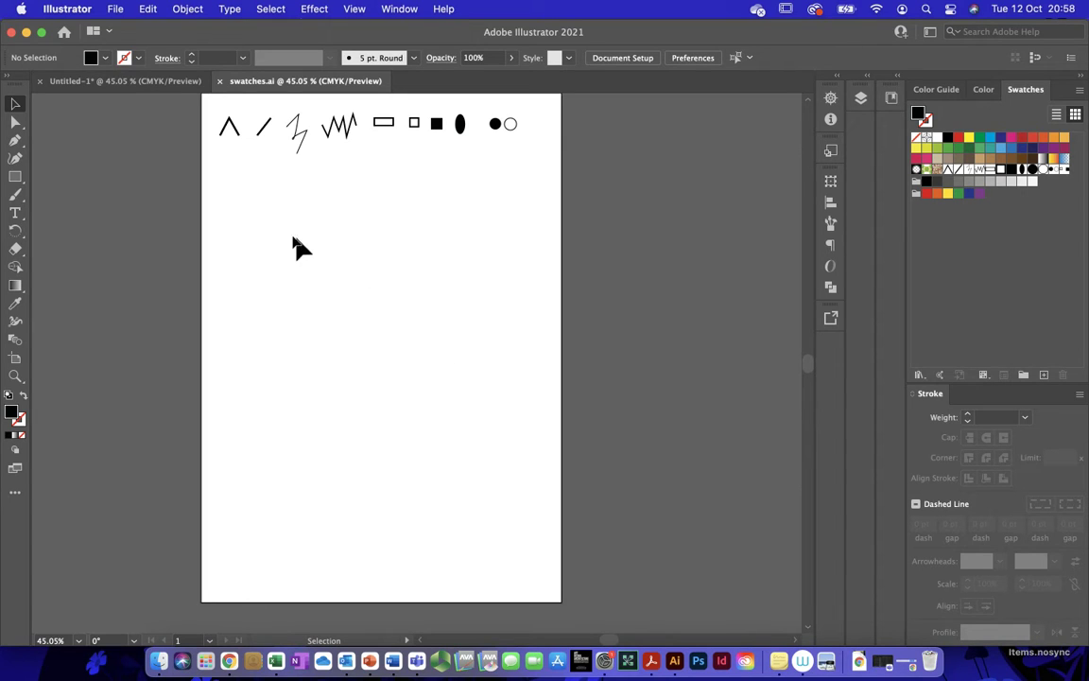
Save a copy of the swatches document as test1 in the digital folder in Adobe Illustrator (ai) format with the default Illustrator options.
click(116, 9)
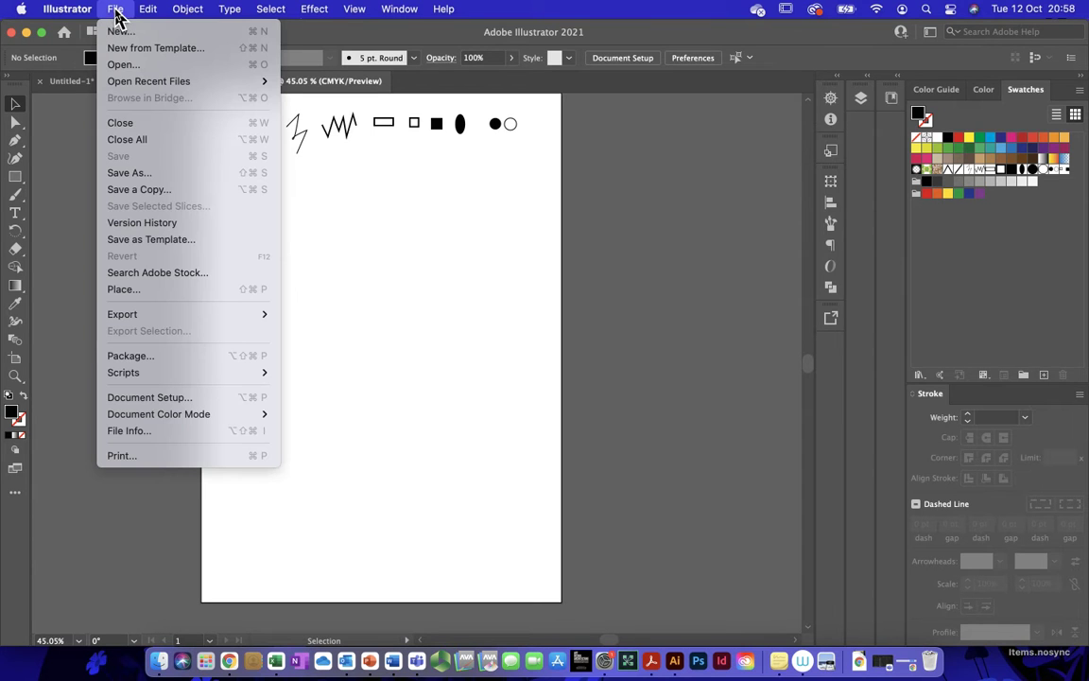
click(134, 173)
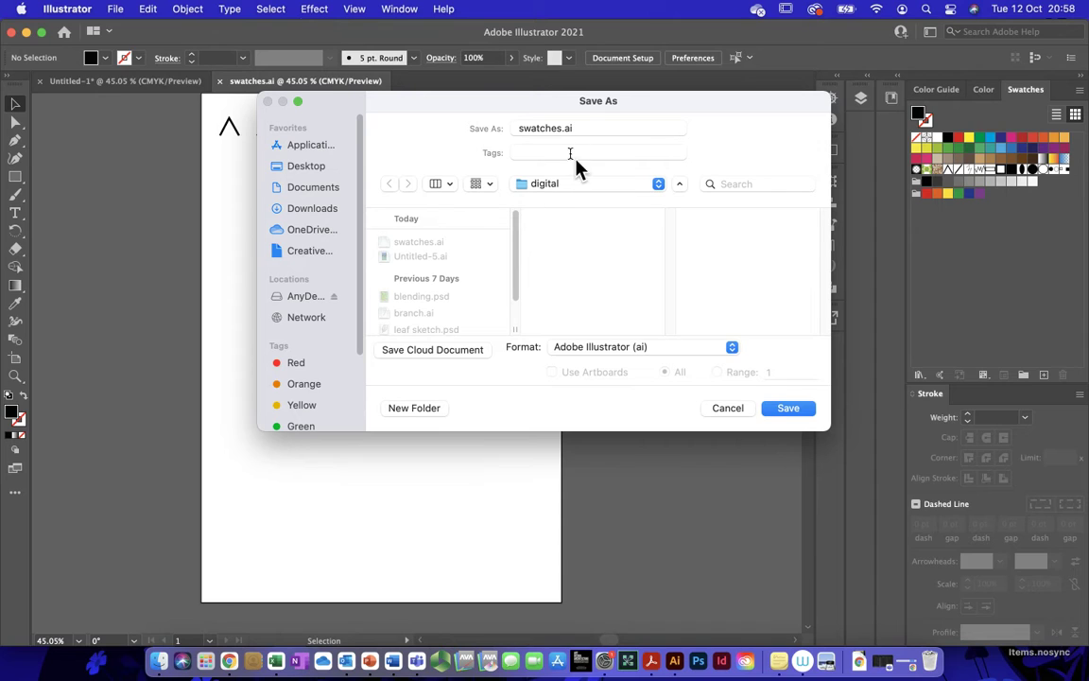
drag(582, 129, 495, 127)
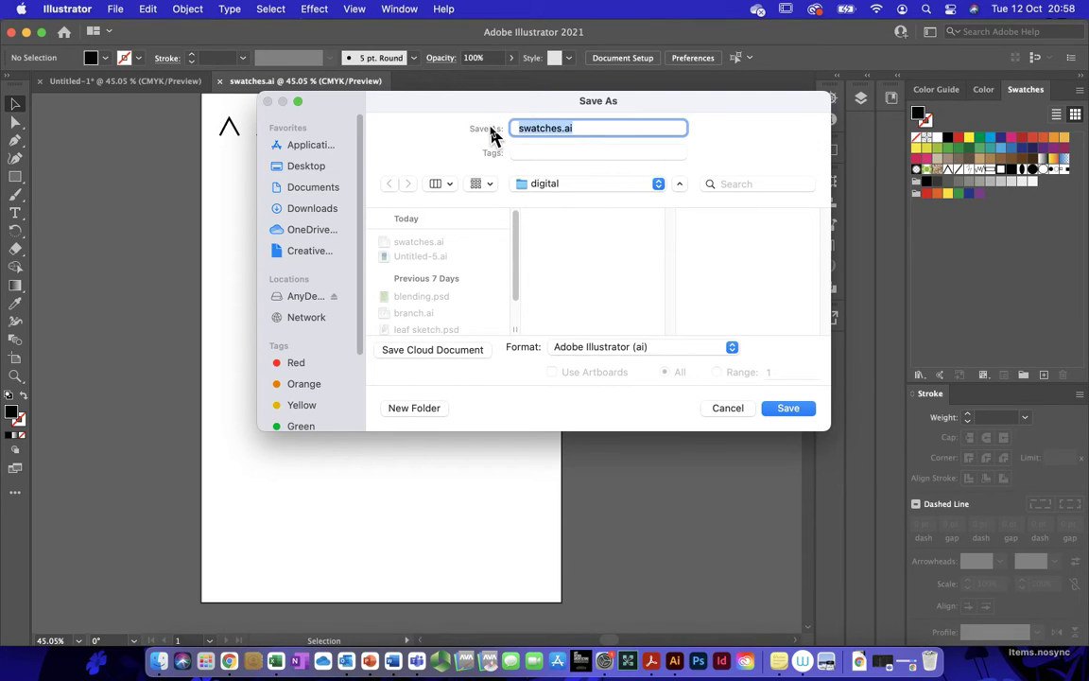
text(test1)
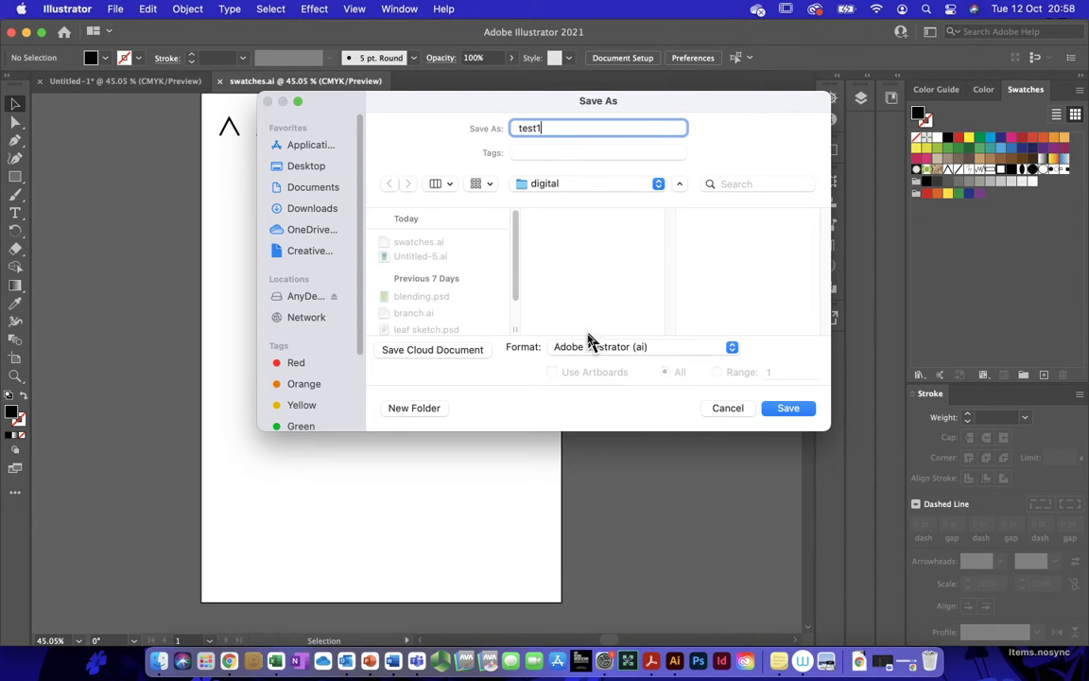
click(802, 414)
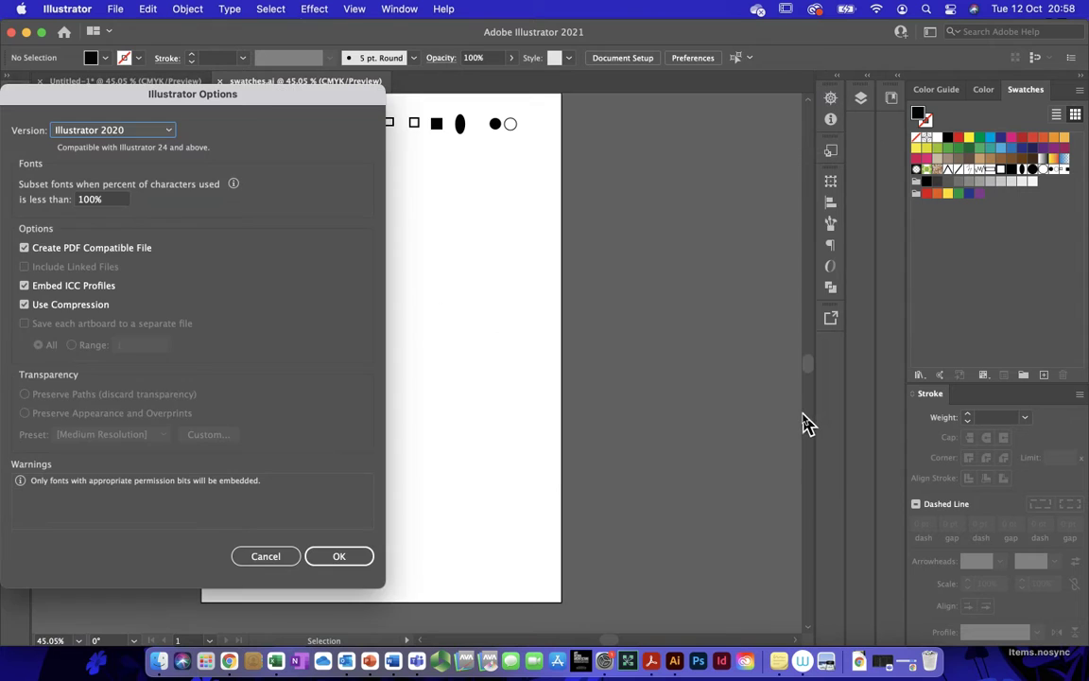
click(360, 560)
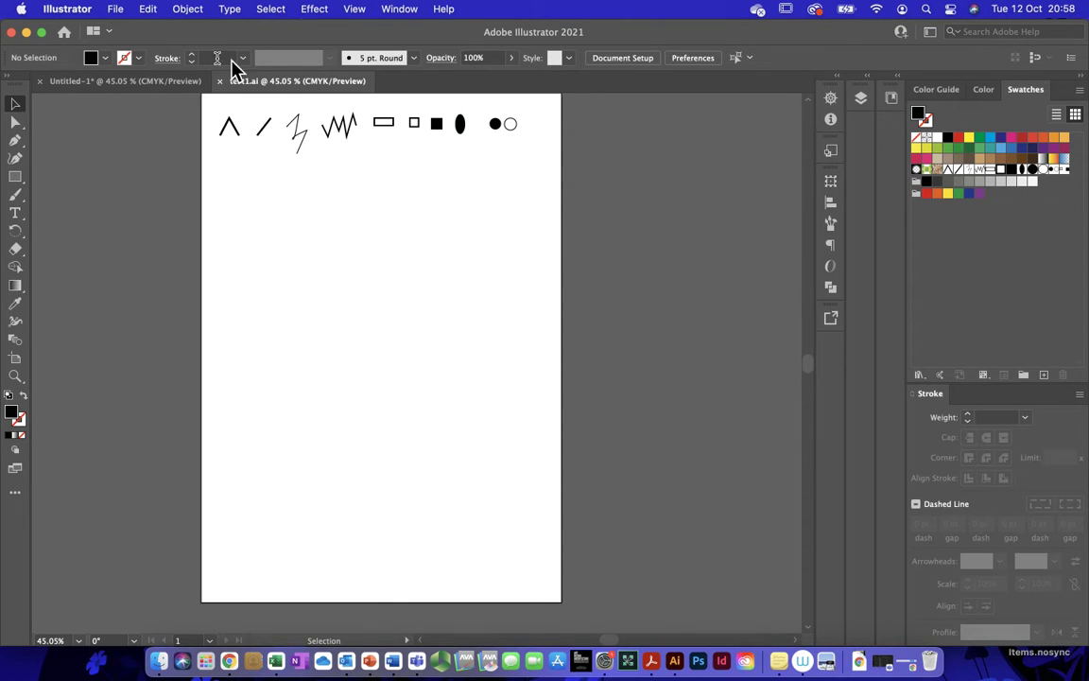
Compare the untitled document's swatches with those in test1.ai, and delete all the sample shapes from the test1.ai artboard.
click(142, 94)
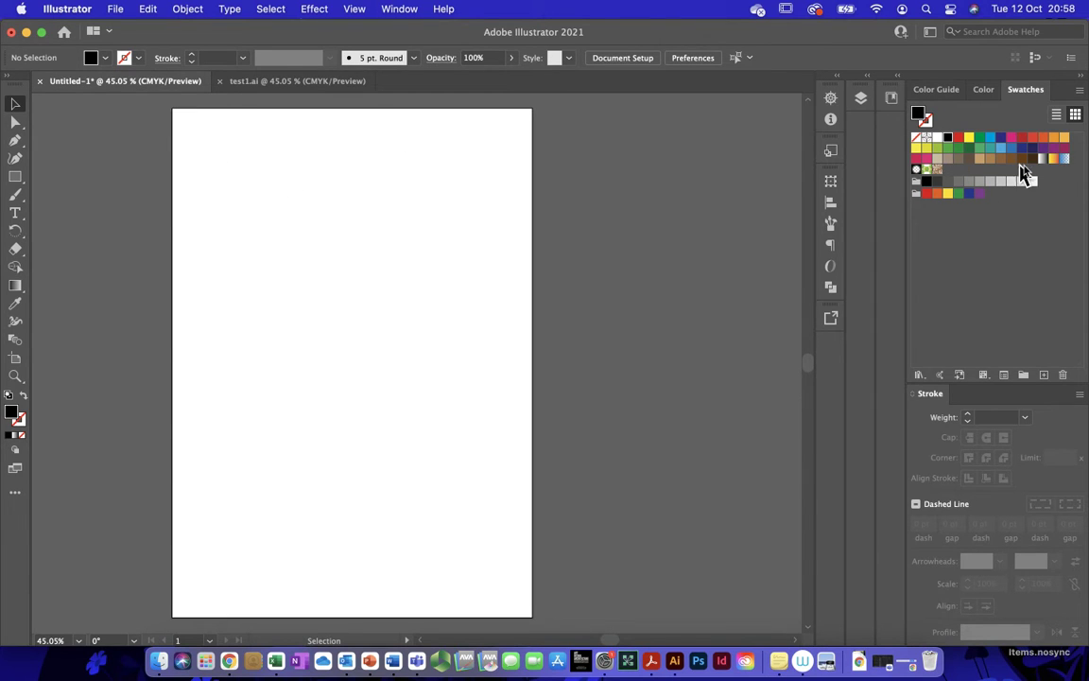
click(274, 85)
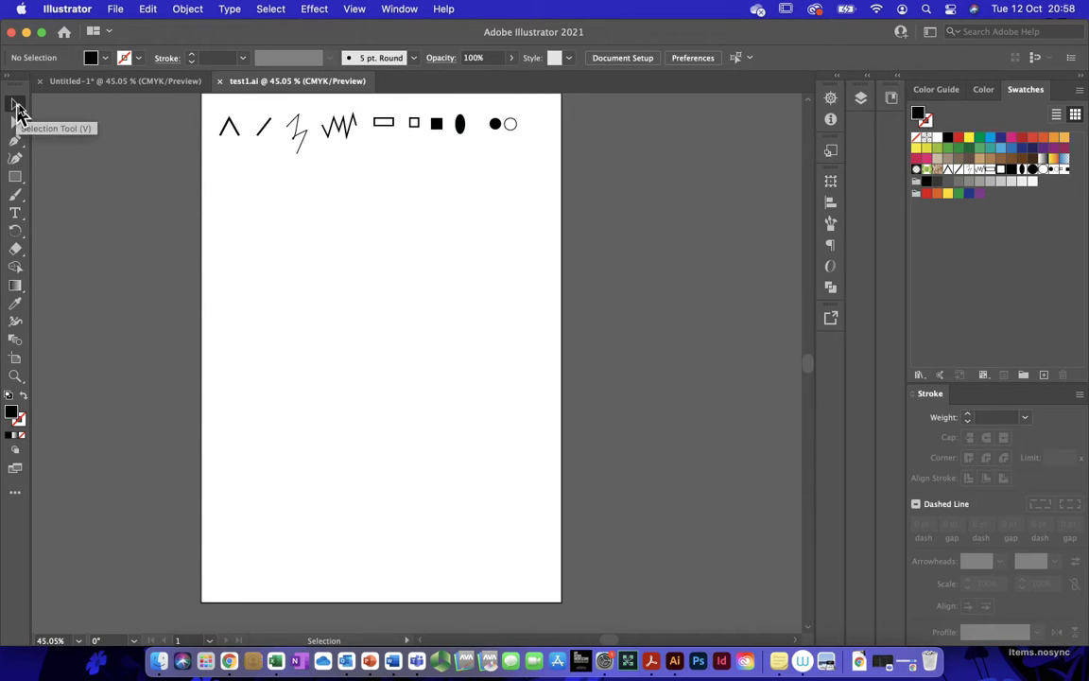
mouse_move(189, 111)
mouse_down()
mouse_move(348, 151)
mouse_move(567, 170)
mouse_move(560, 180)
mouse_up()
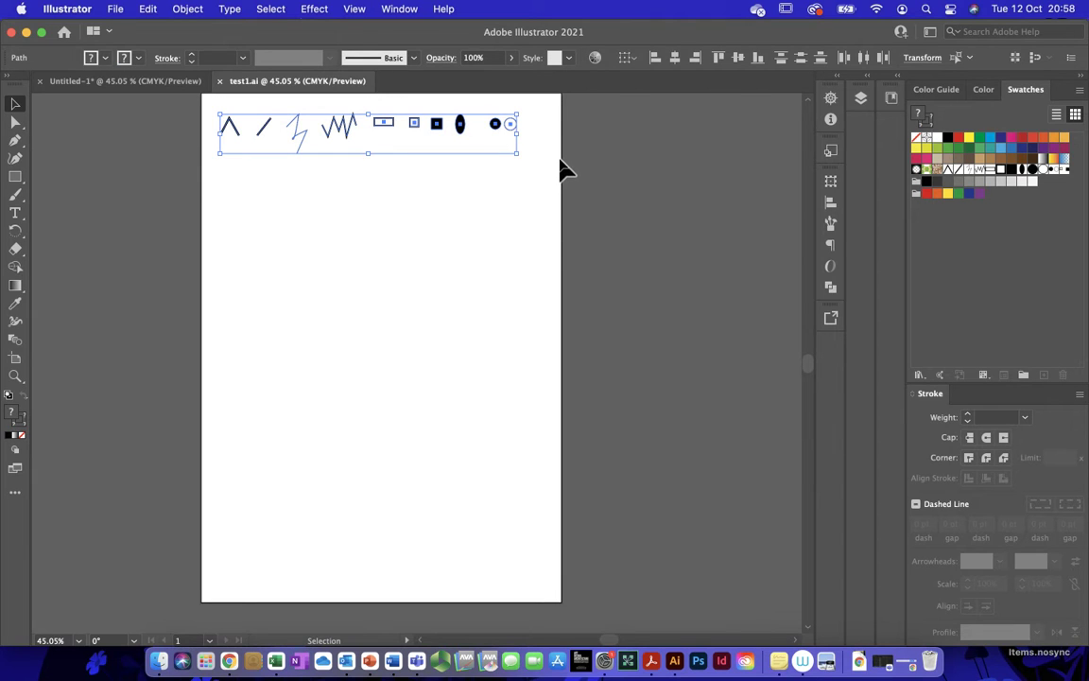
key(Delete)
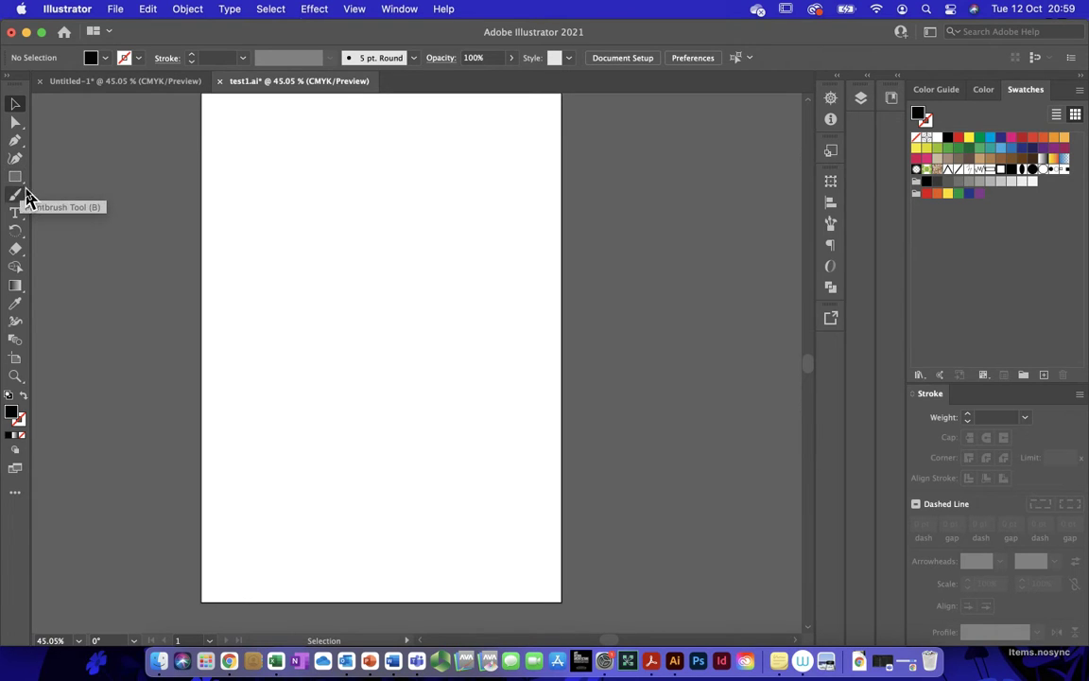
drag(328, 199, 334, 217)
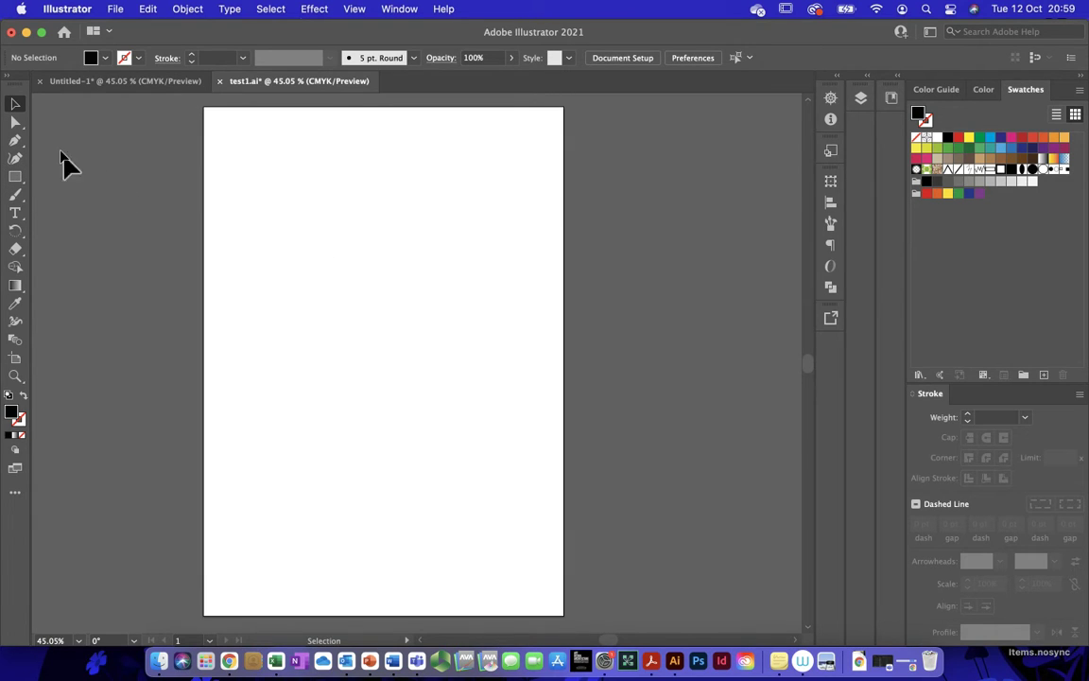
Choose the Rectangle tool and set the fill to light blue #60A1E8.
click(17, 182)
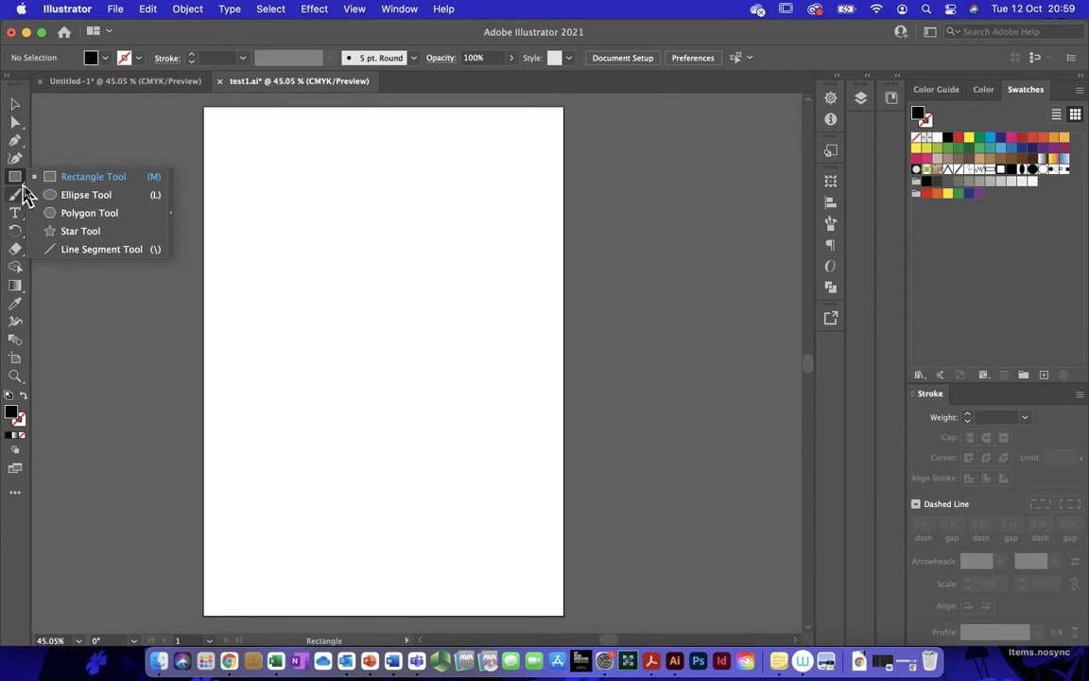
click(74, 180)
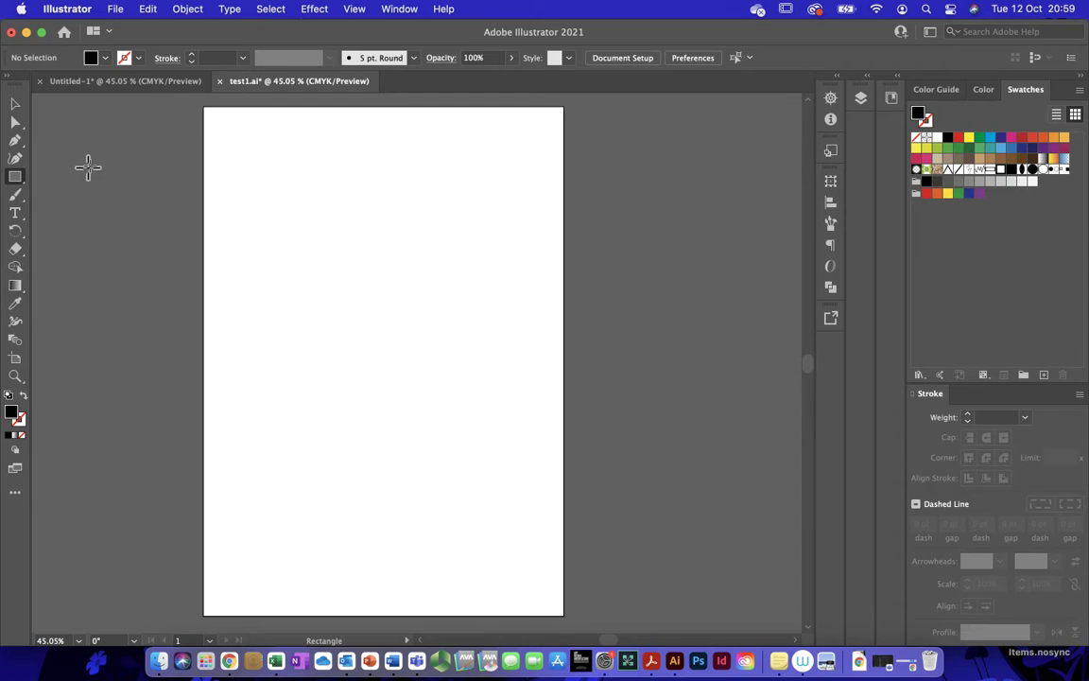
double_click(12, 413)
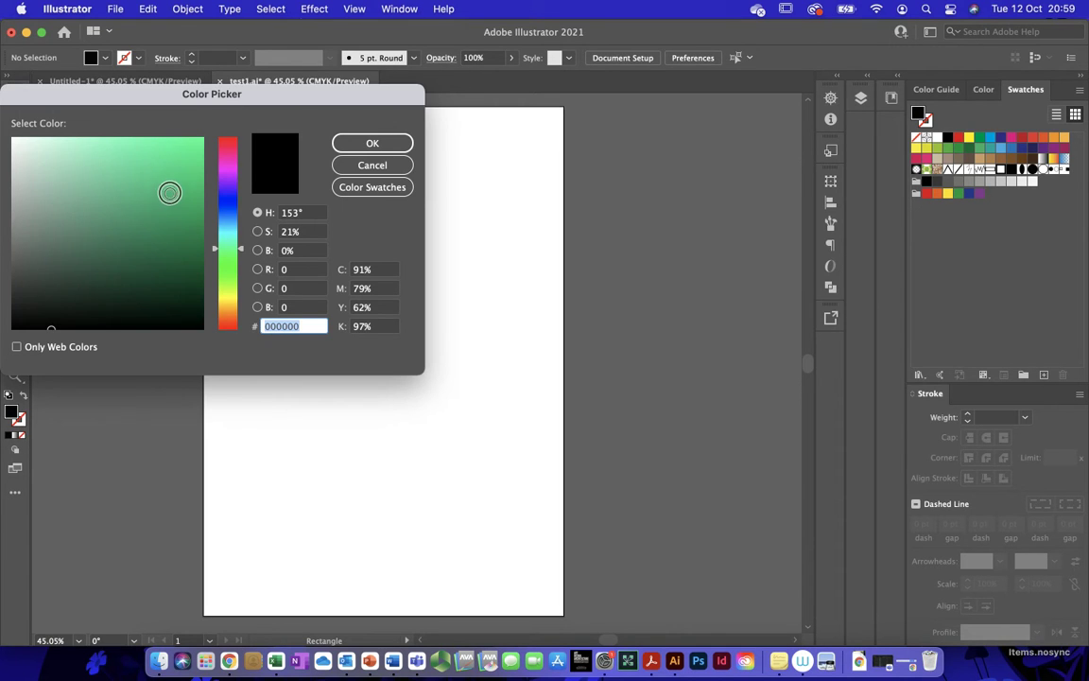
click(235, 217)
drag(133, 165, 125, 153)
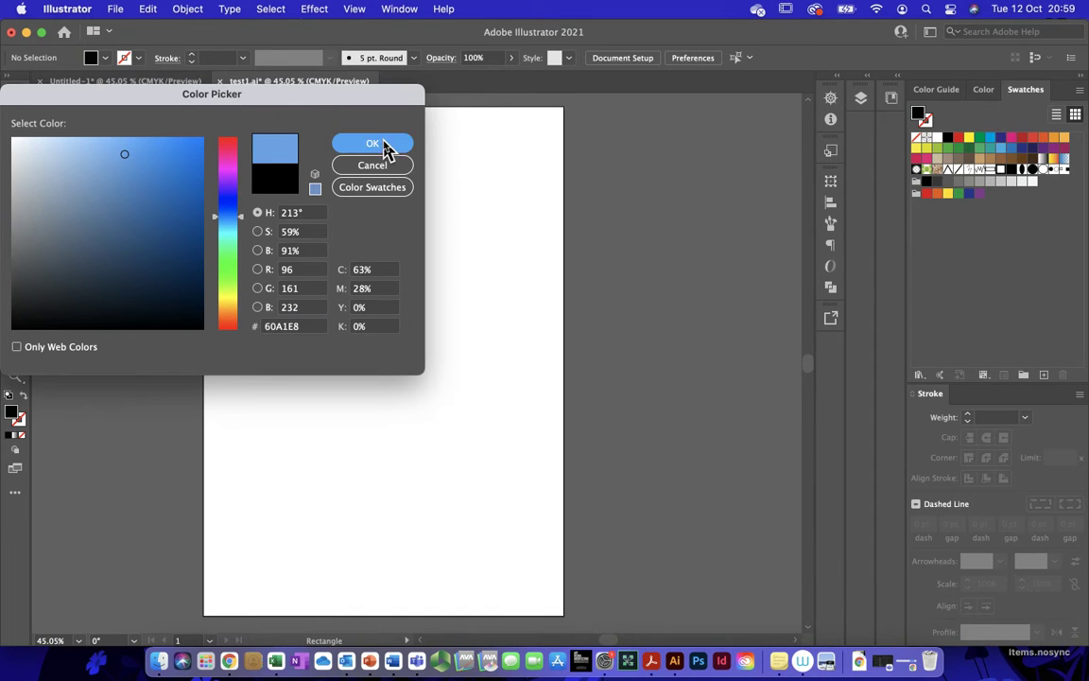
click(382, 147)
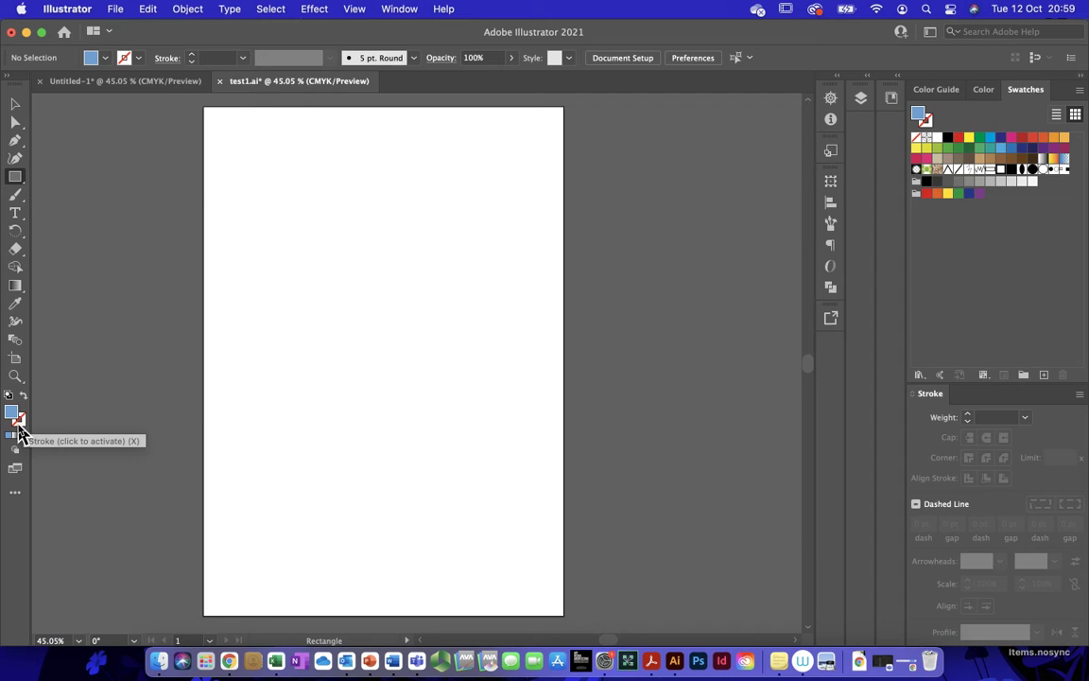
Draw a light blue rectangle without a stroke covering the whole artboard as the background, and deselect it.
click(24, 427)
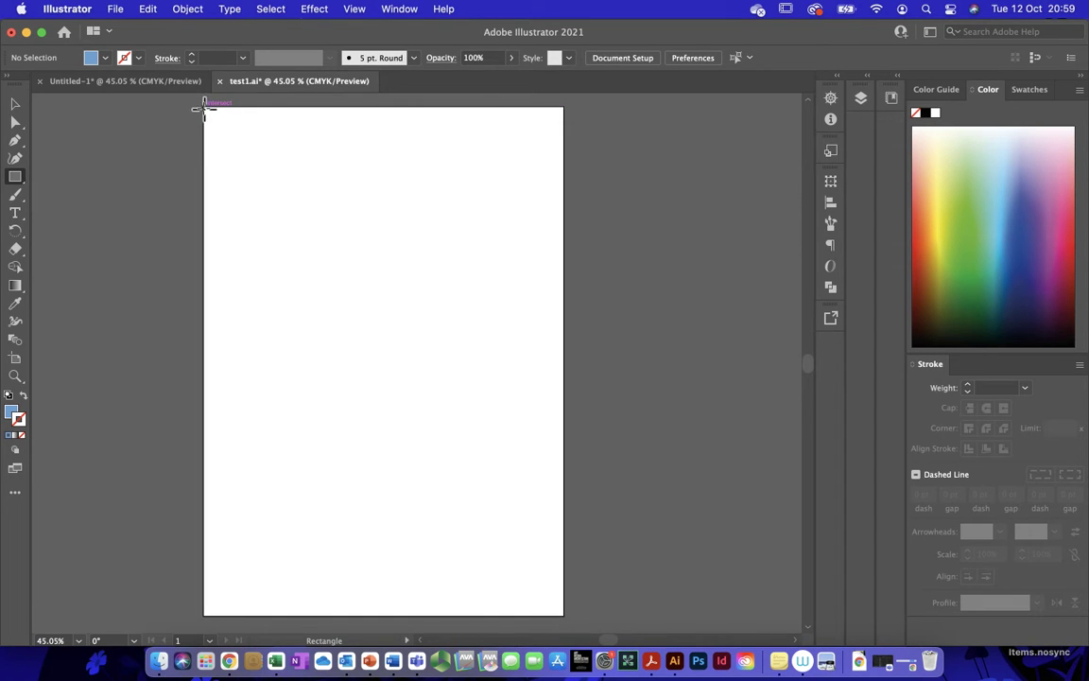
drag(204, 106, 564, 616)
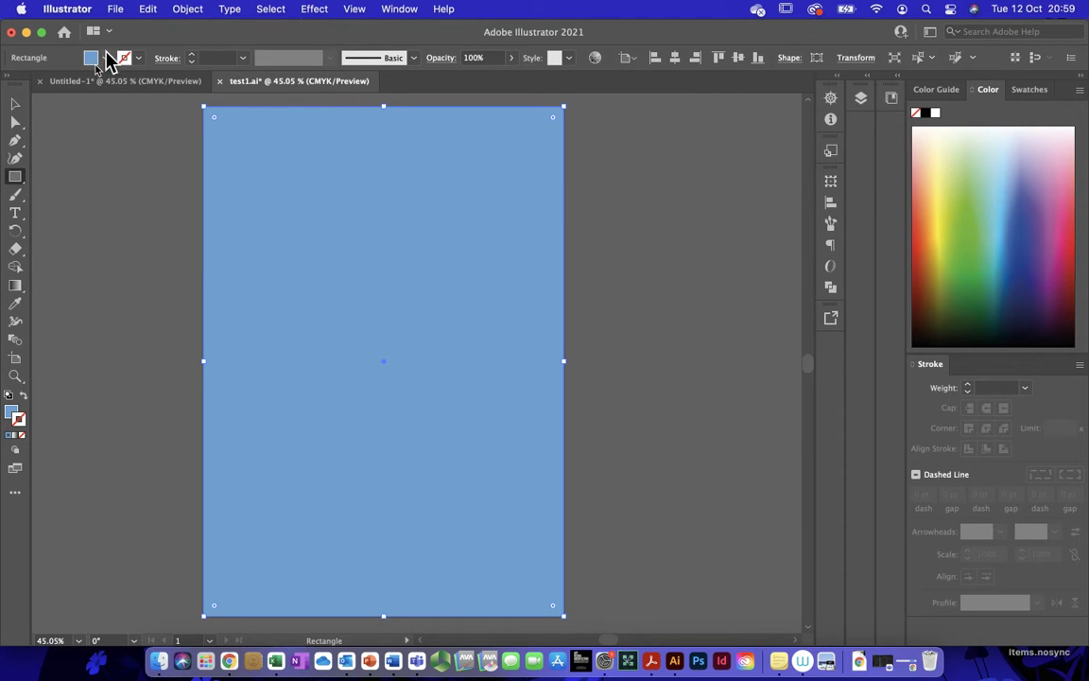
click(16, 106)
click(102, 167)
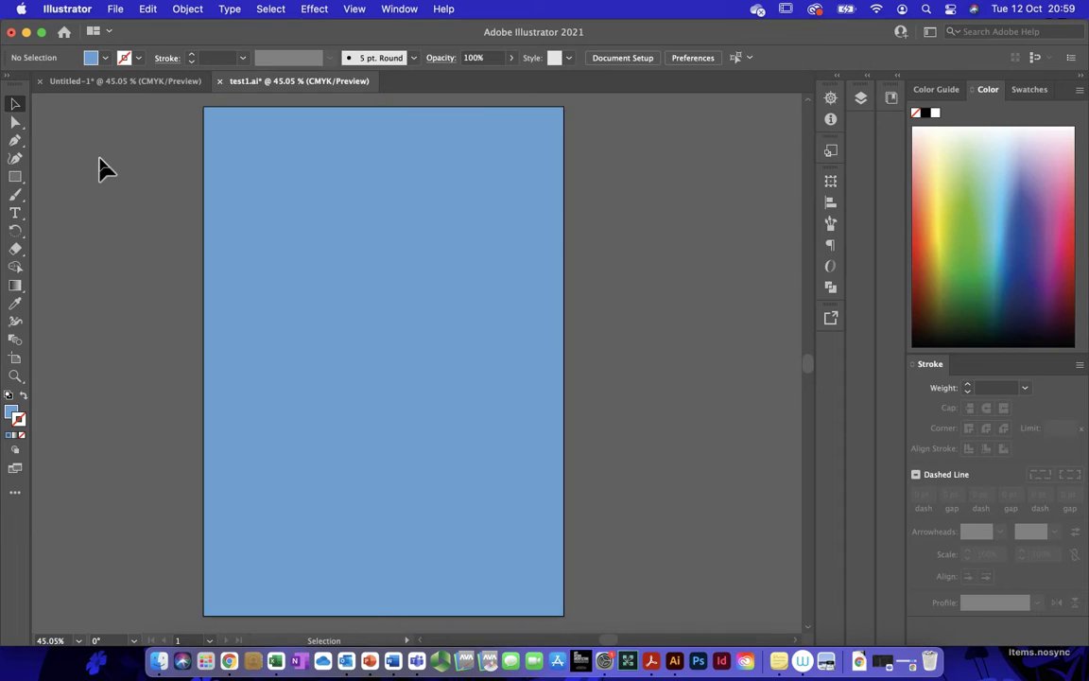
Choose the Pen tool and set the fill to a darker blue, #2A669B.
click(16, 143)
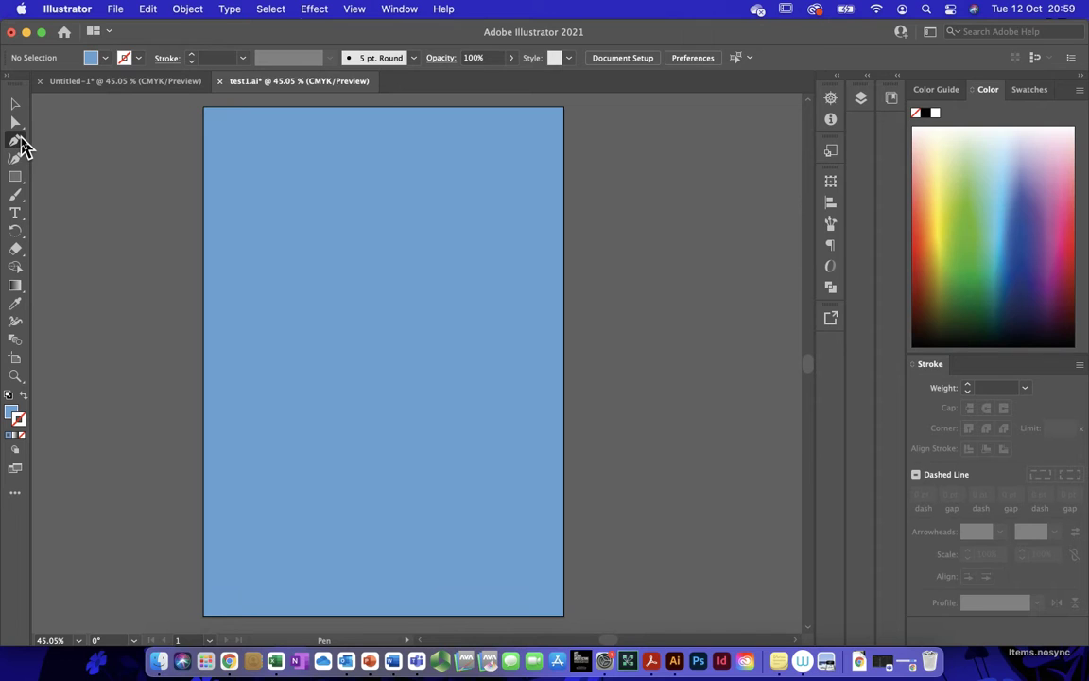
double_click(13, 415)
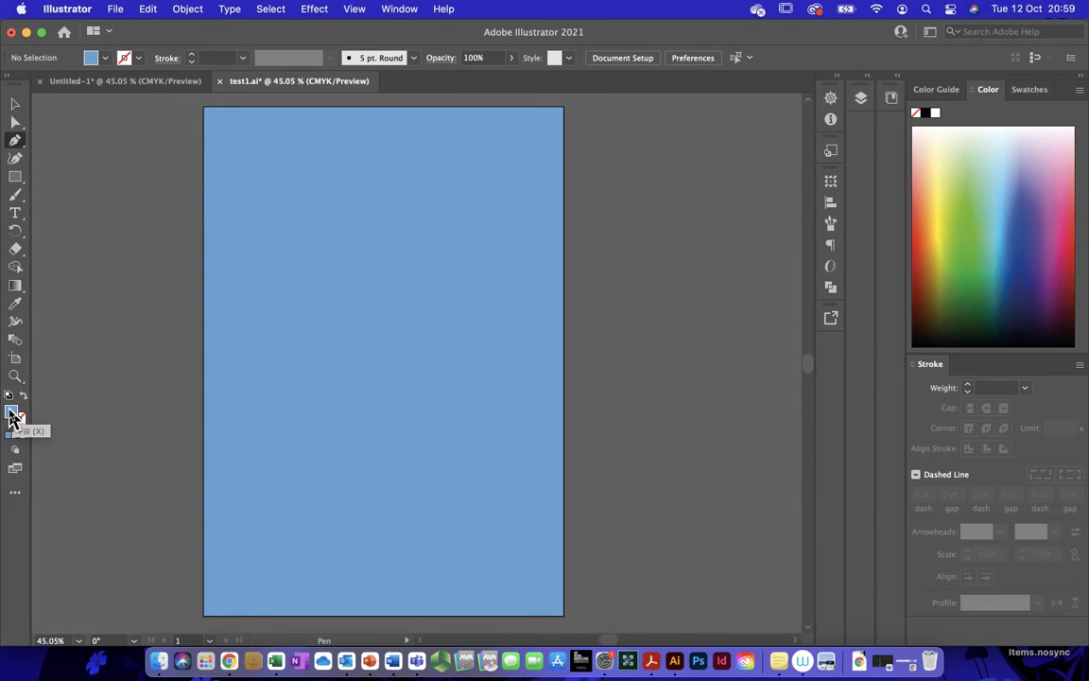
drag(158, 174, 152, 212)
click(374, 147)
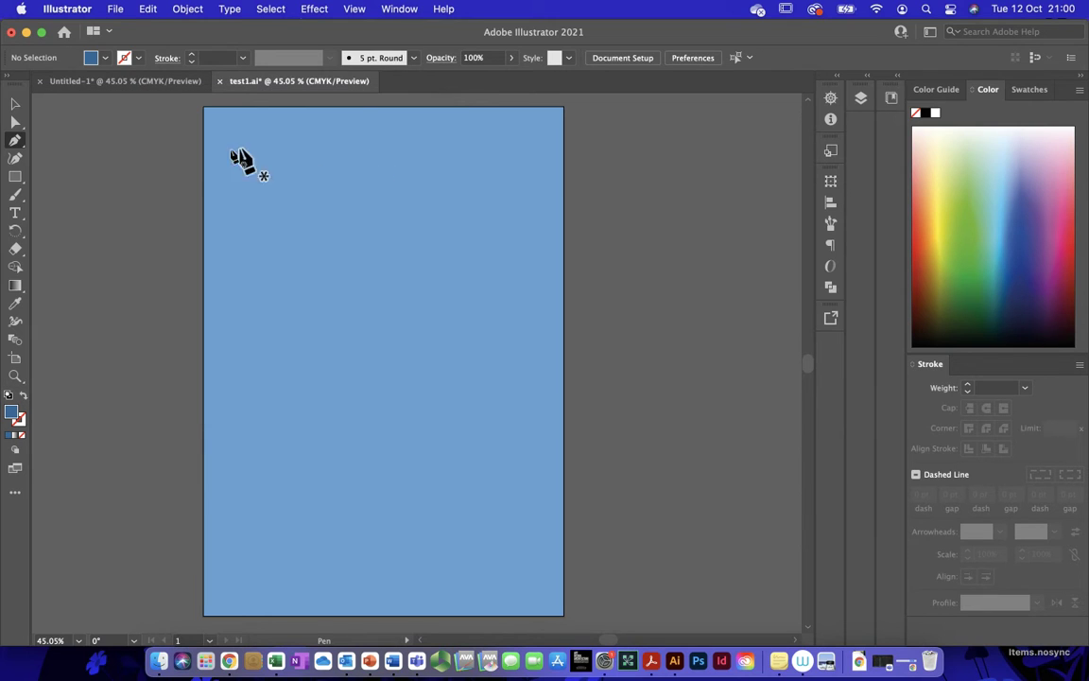
Give the Pen tool a solid black stroke, #000000.
click(22, 422)
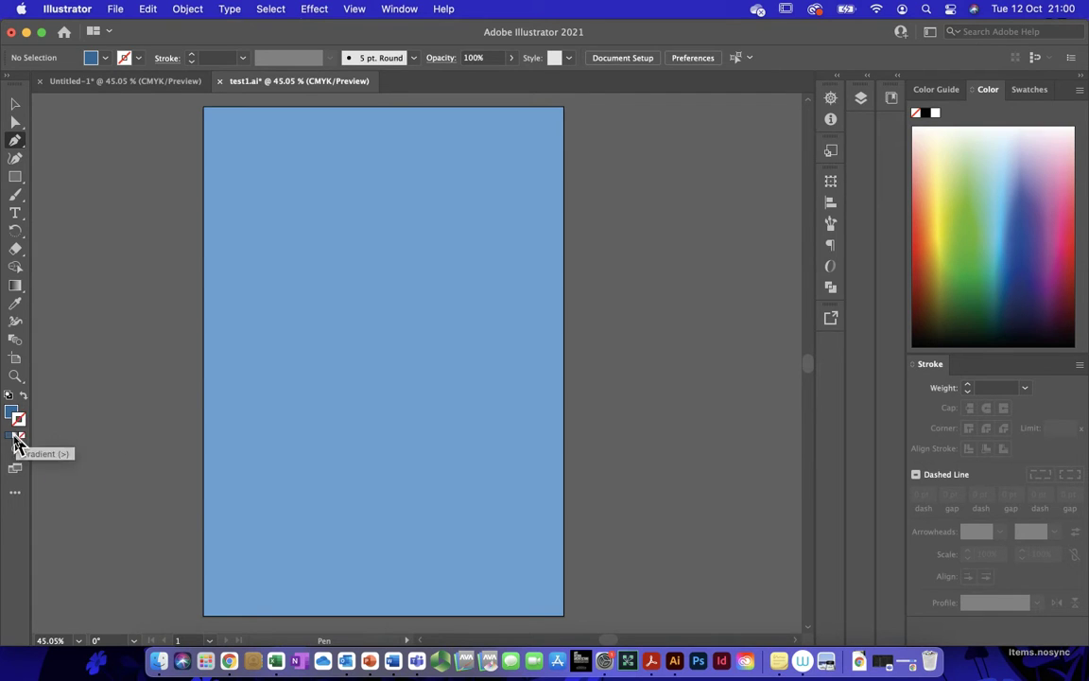
click(9, 438)
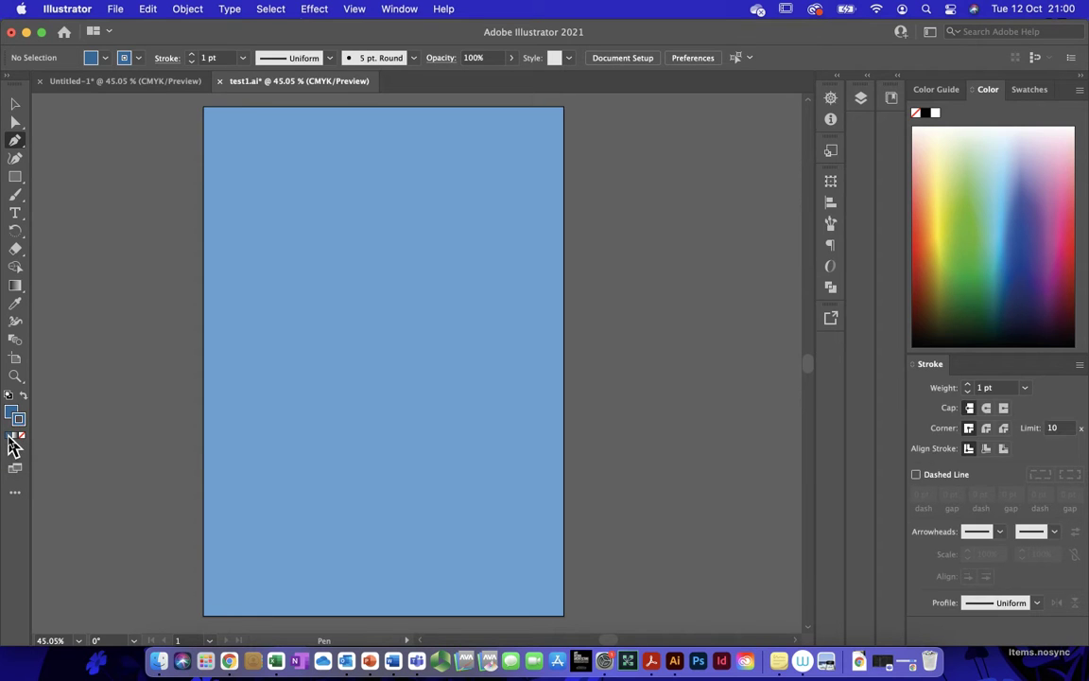
double_click(19, 419)
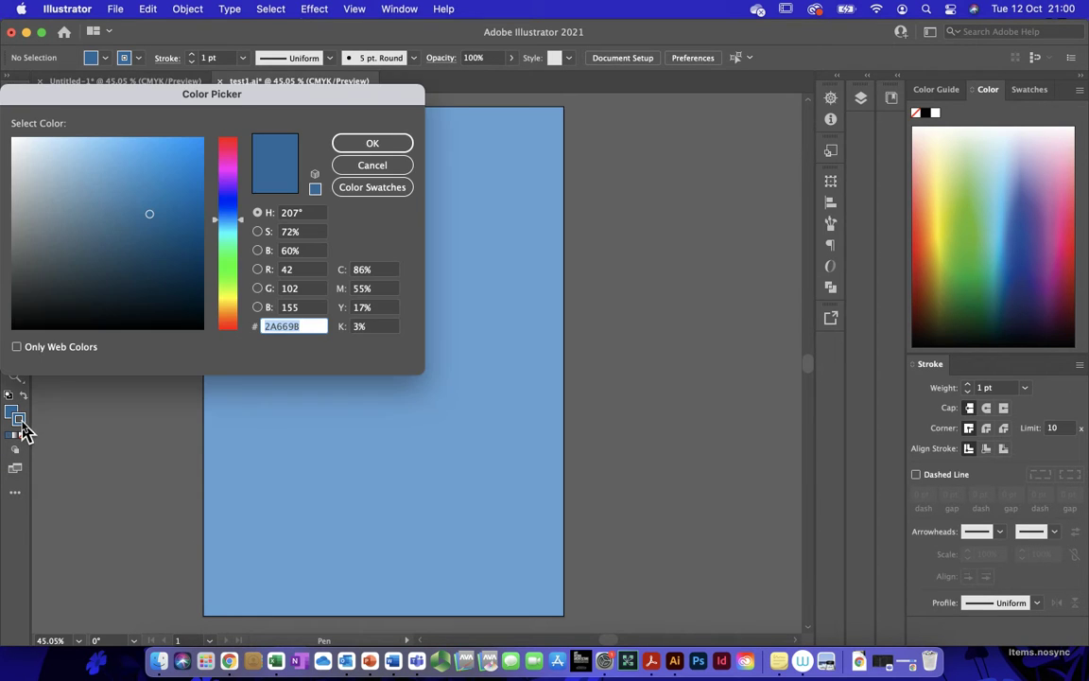
drag(169, 260, 207, 331)
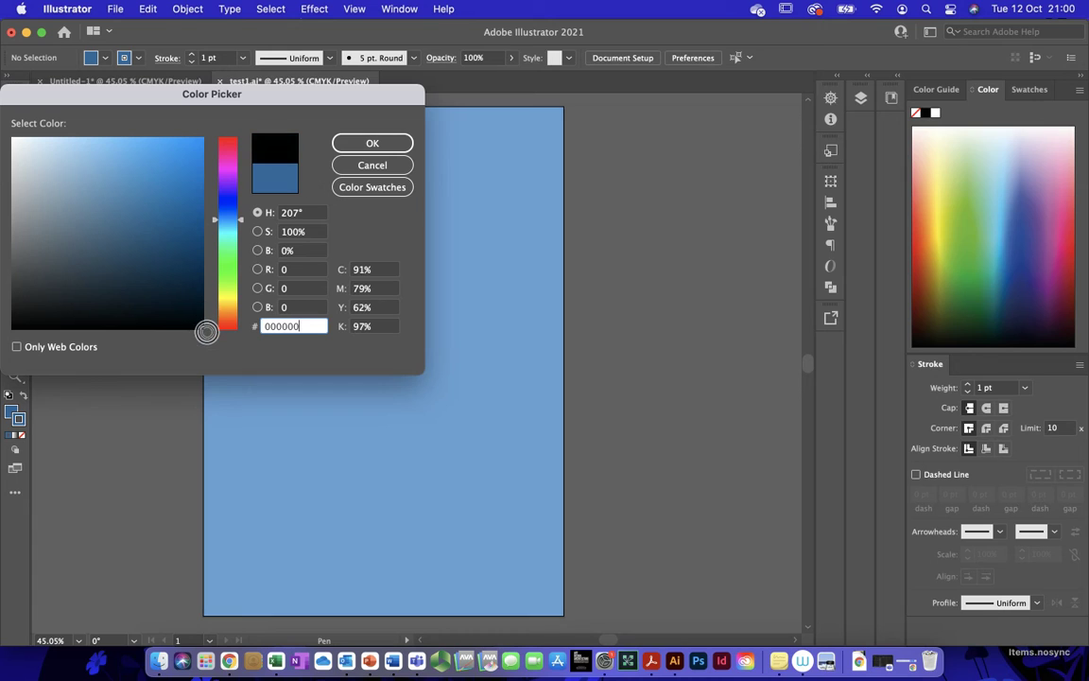
click(368, 145)
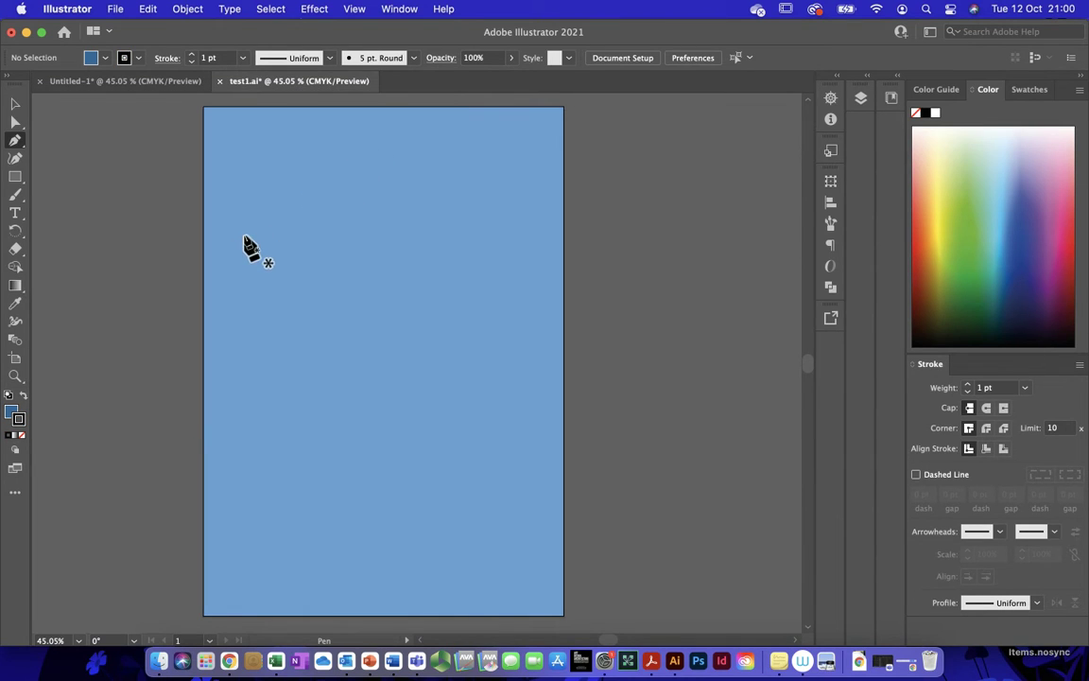
Draw a closed two-peaked mountain range reaching the artboard's bottom corners, with peaks at about (54, 28) mm and (175, 60) mm, and deselect it.
click(204, 267)
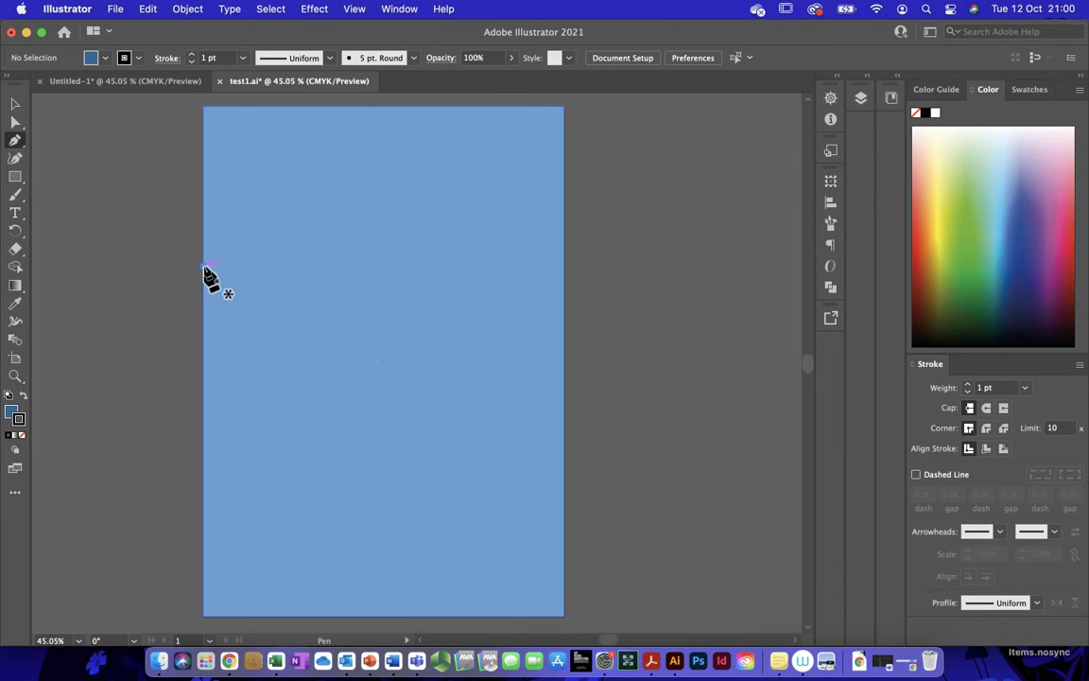
click(296, 154)
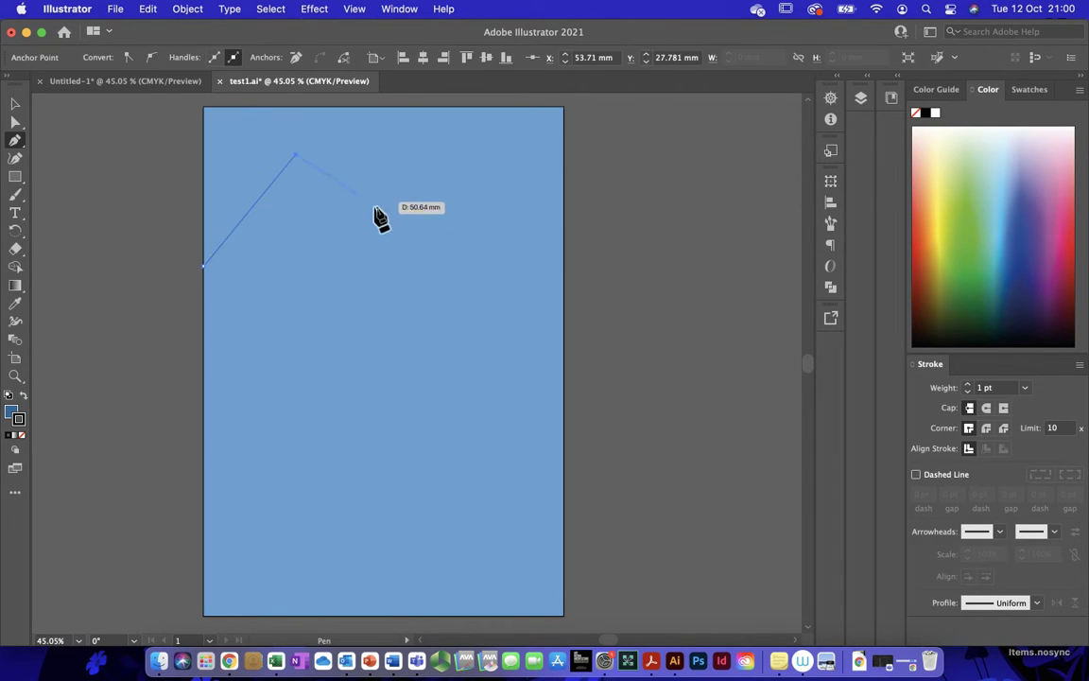
click(408, 313)
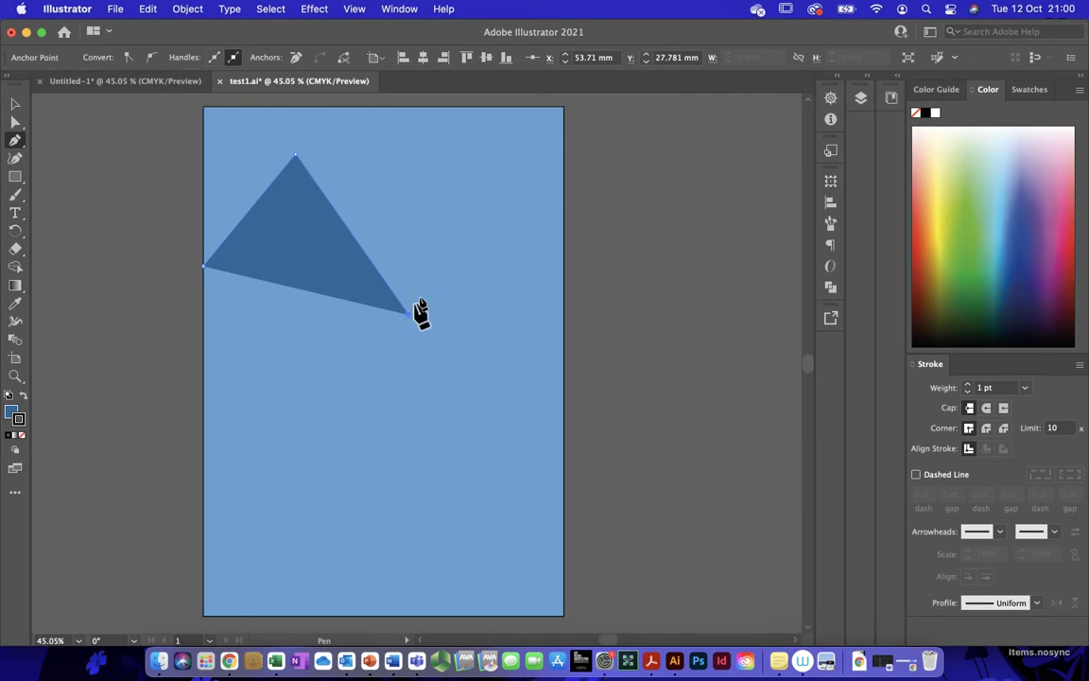
click(504, 212)
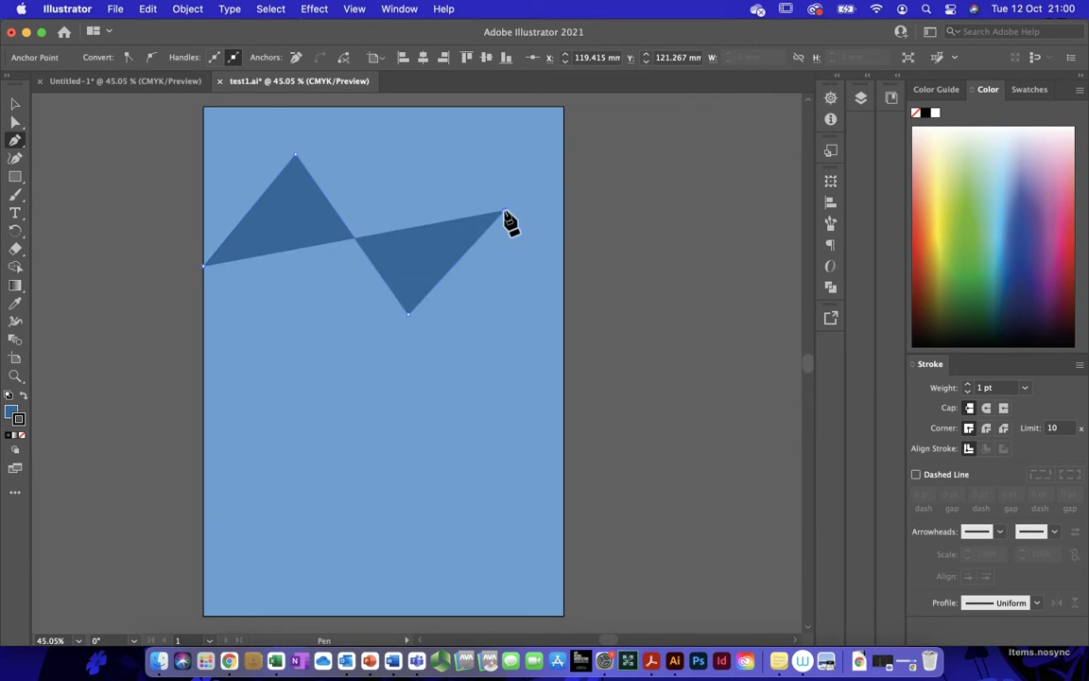
click(563, 294)
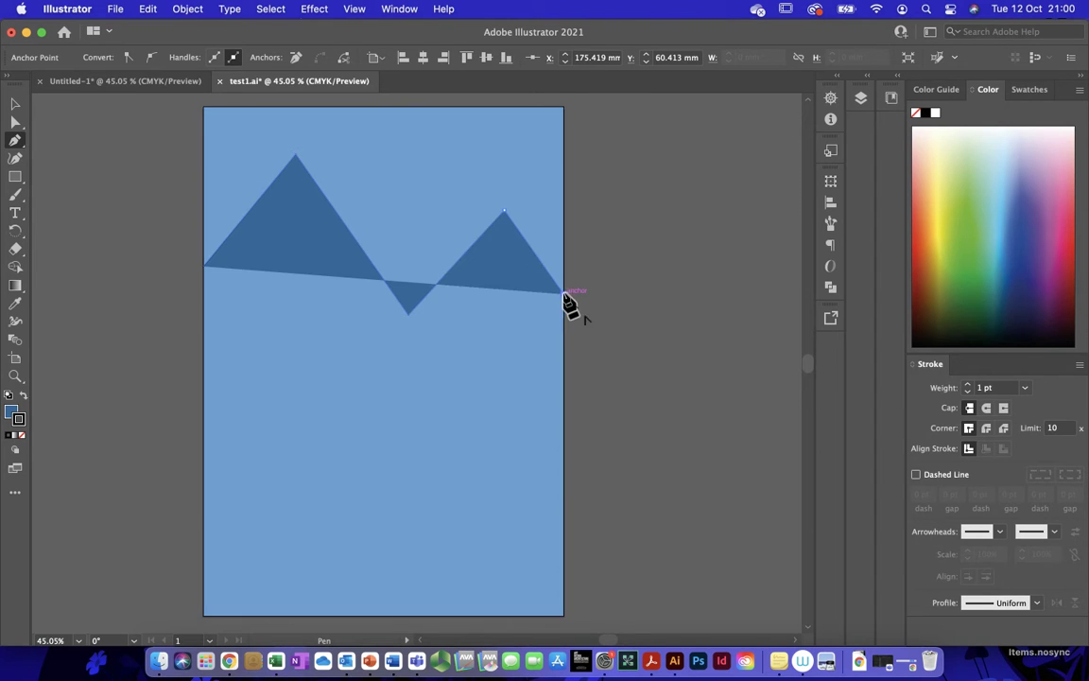
click(565, 617)
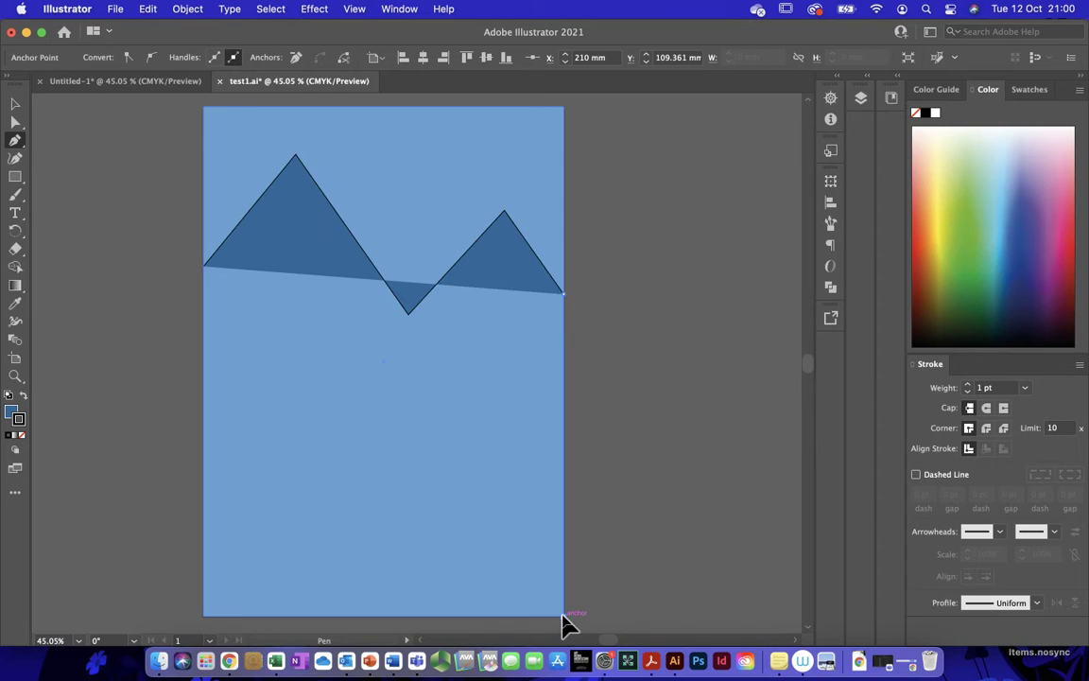
click(565, 616)
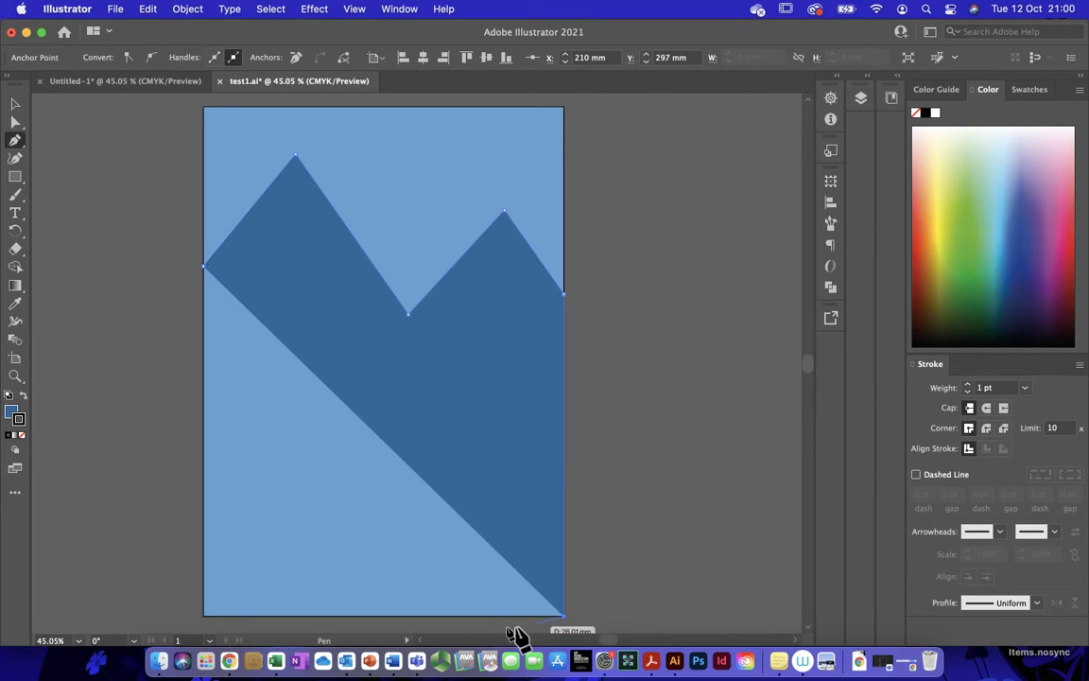
click(203, 616)
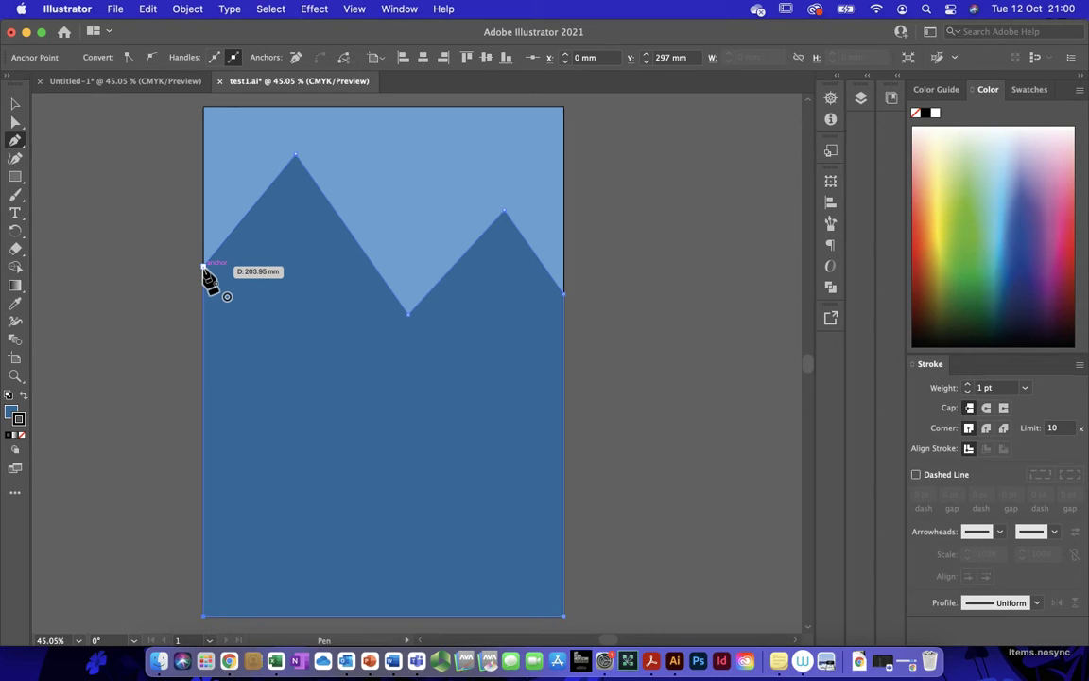
click(204, 267)
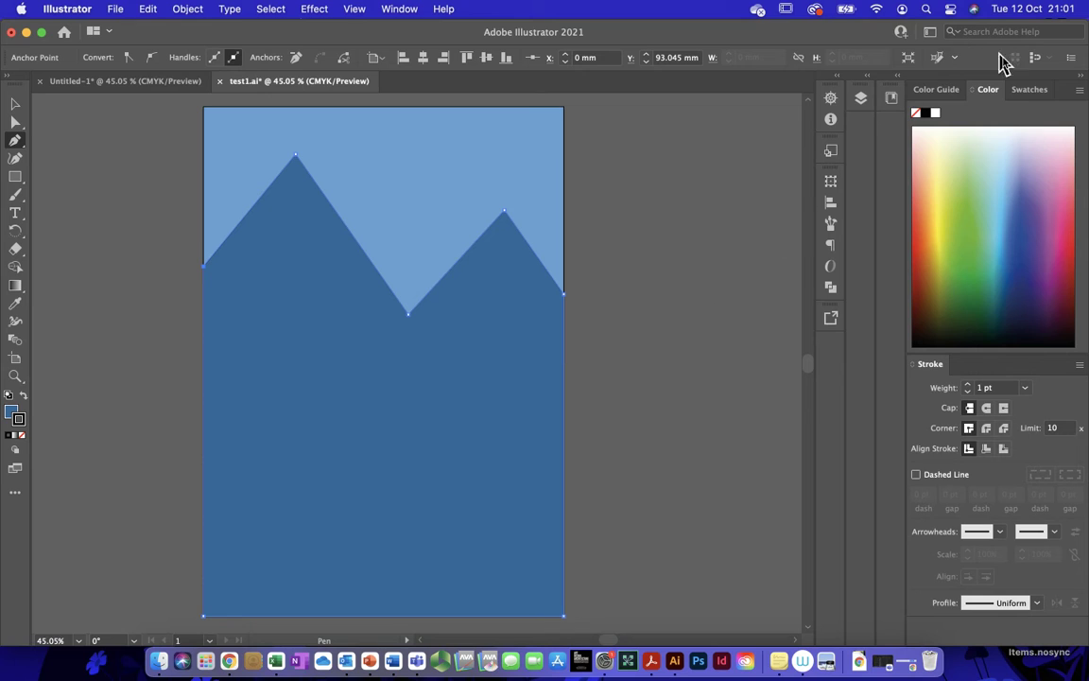
click(1029, 91)
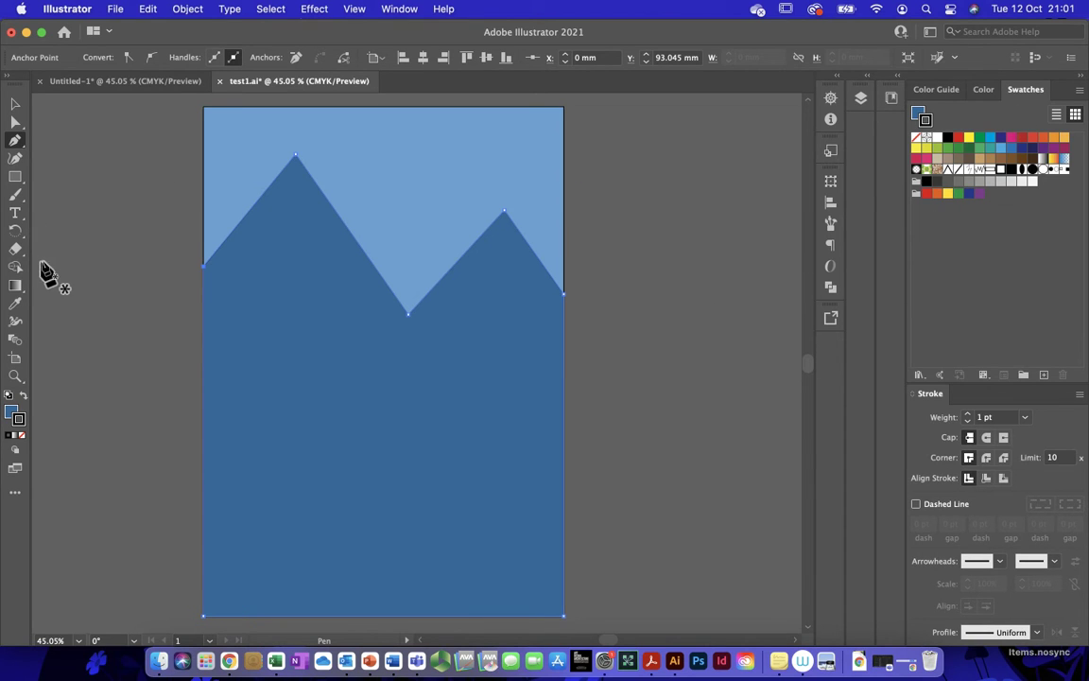
click(15, 104)
click(93, 242)
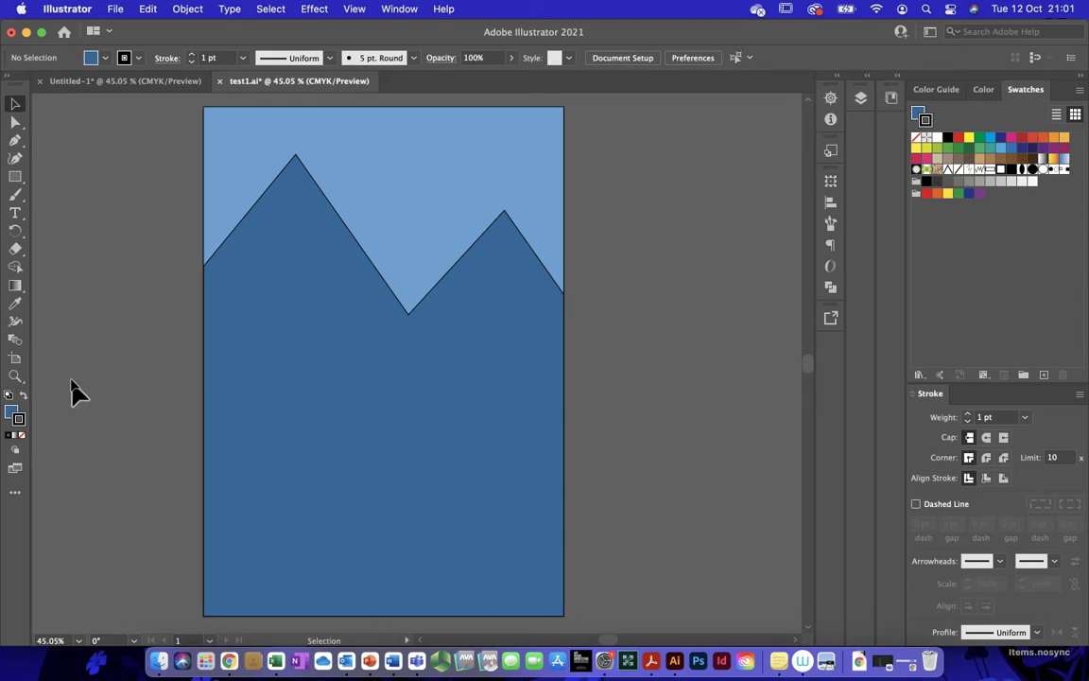
Choose the Pen tool and set the fill to a soft green, #66B29A.
click(16, 145)
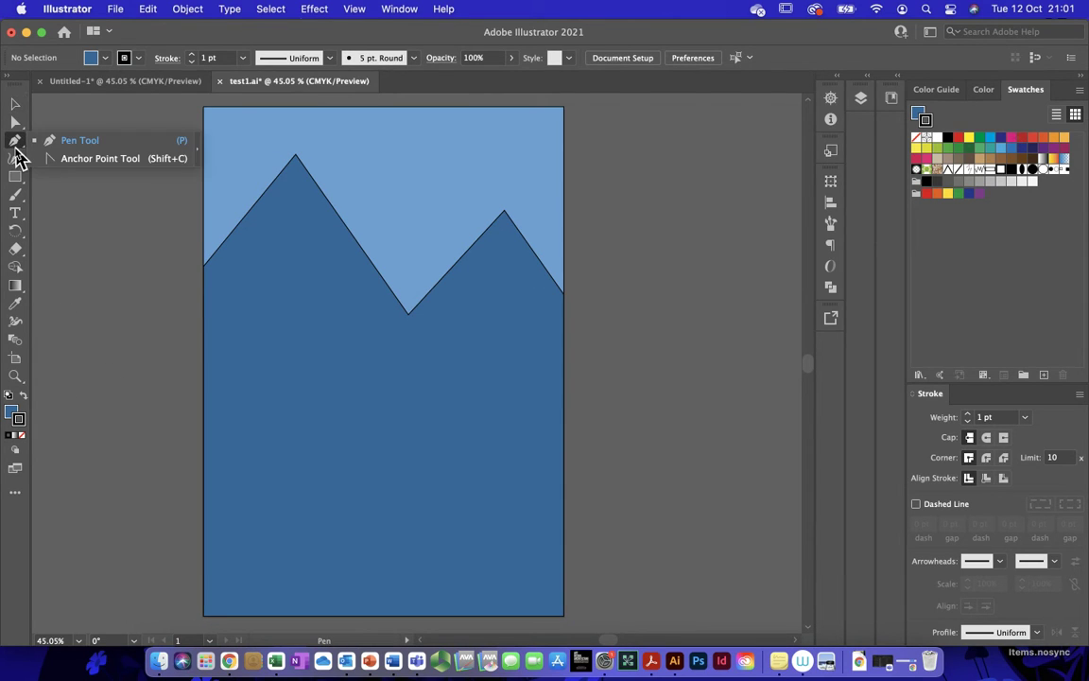
double_click(12, 414)
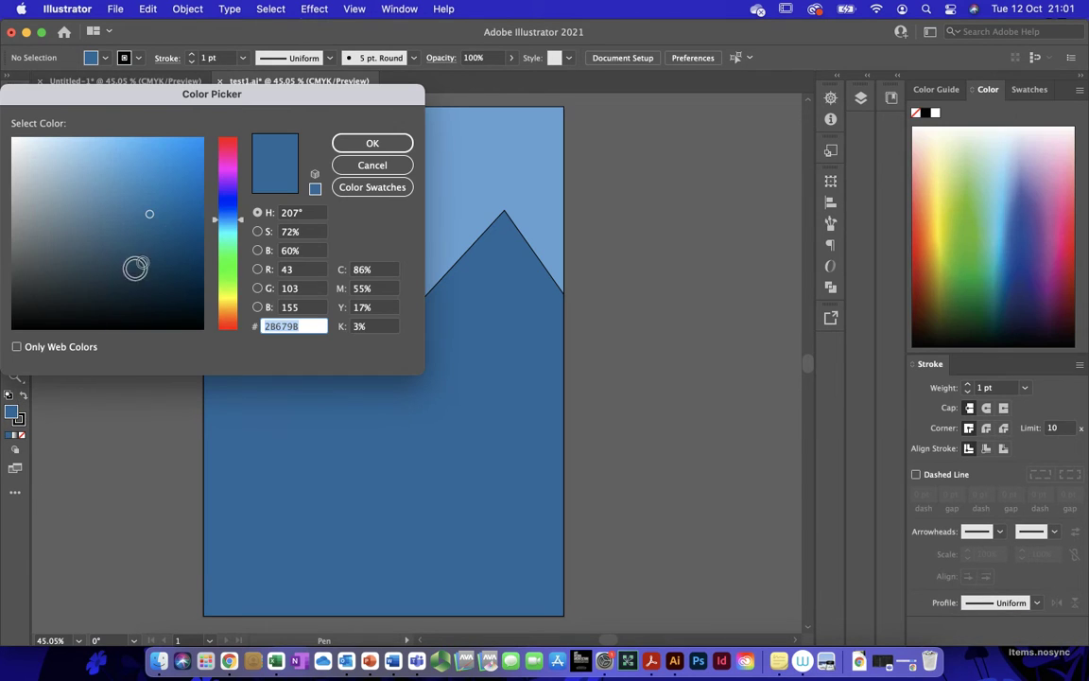
drag(225, 229, 232, 254)
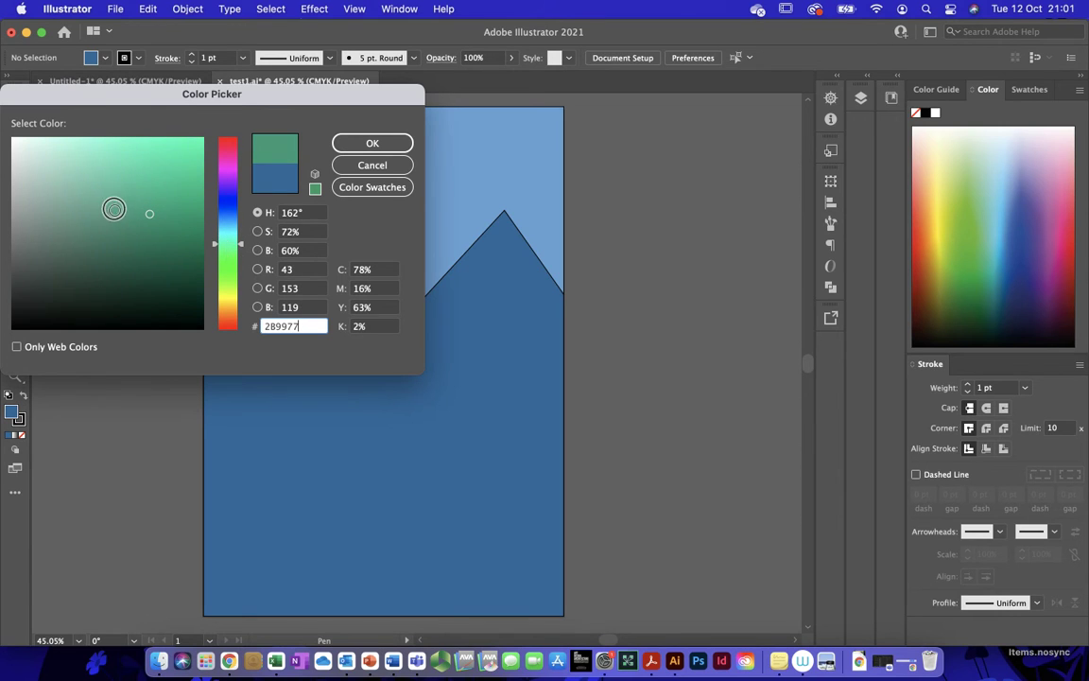
mouse_move(114, 204)
mouse_down()
mouse_move(110, 187)
mouse_move(95, 194)
mouse_up()
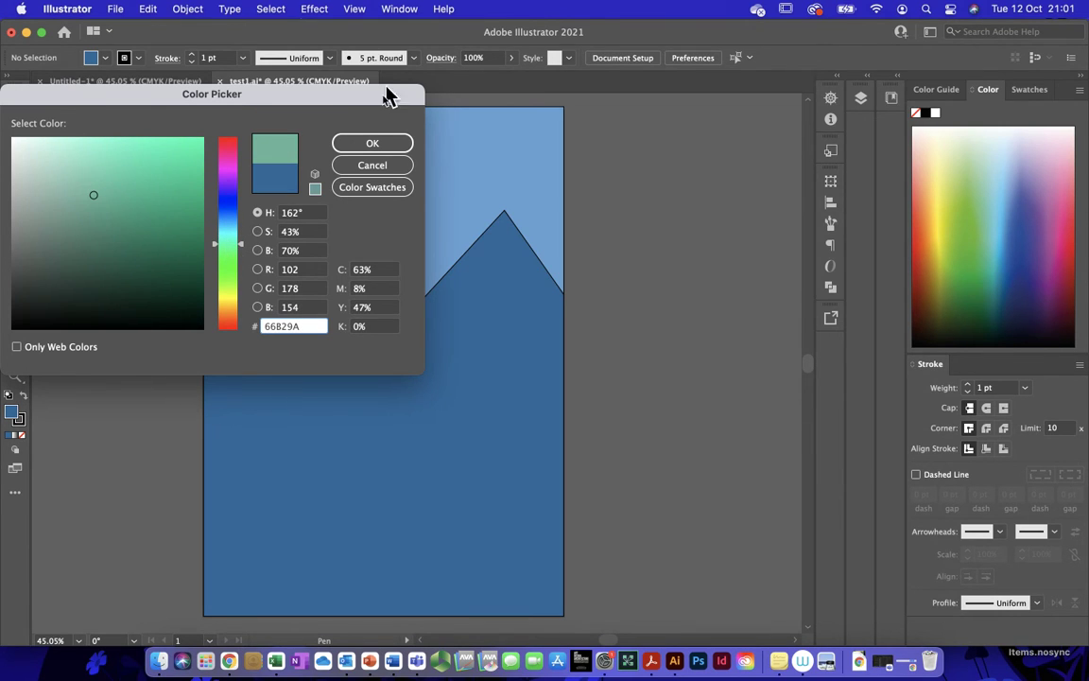
click(373, 144)
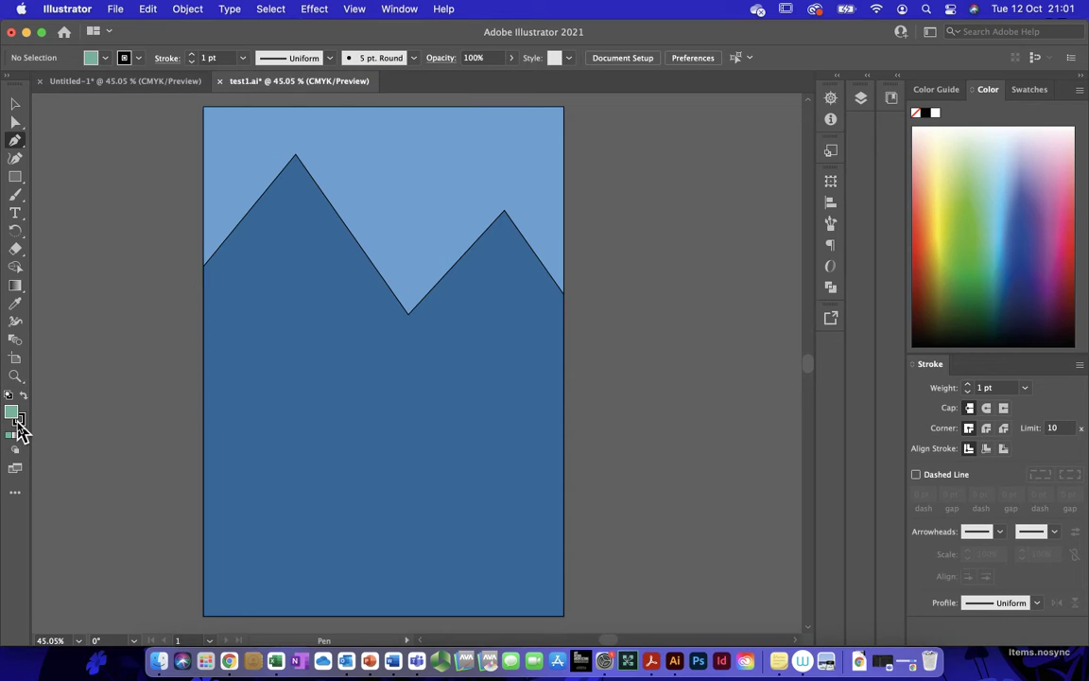
Set the Pen tool's stroke colour to white, #FFFFFF.
double_click(21, 422)
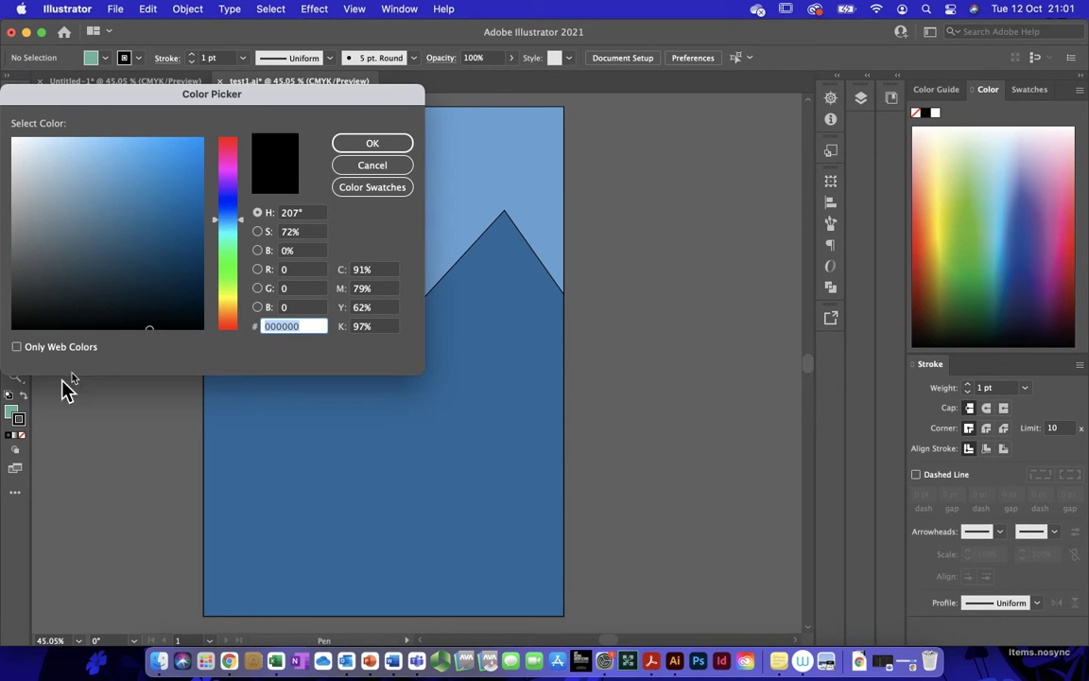
click(26, 216)
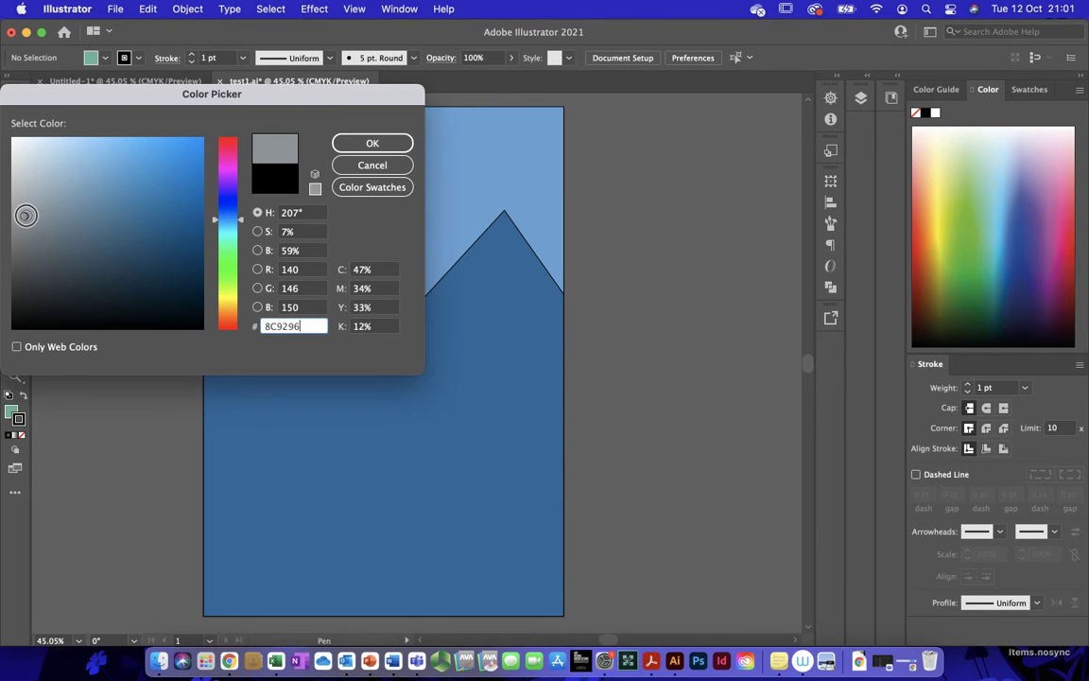
drag(26, 215, 8, 128)
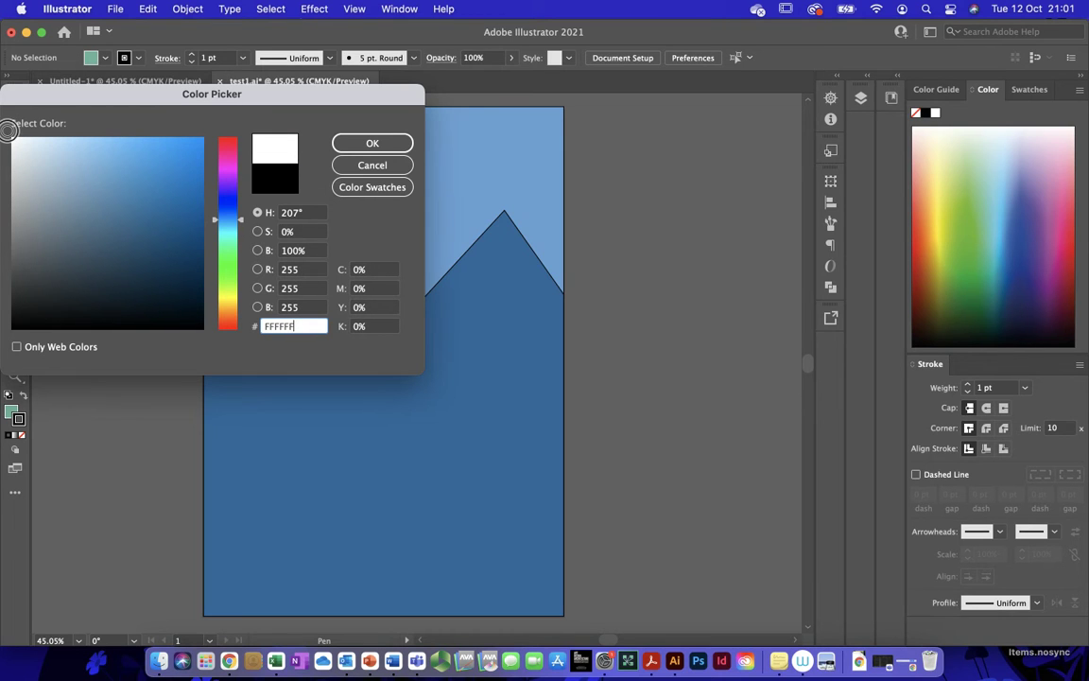
click(373, 144)
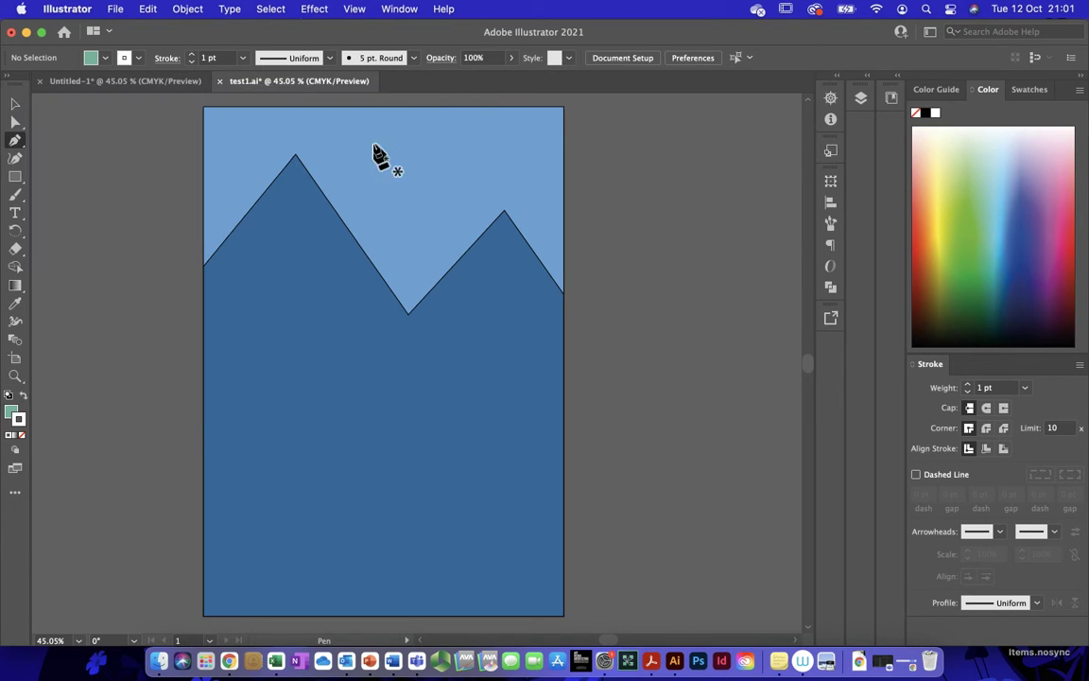
Draw a closed green foreground range across the artboard's full width and down to its bottom corners, with a central peak at about (115, 75) mm.
click(204, 219)
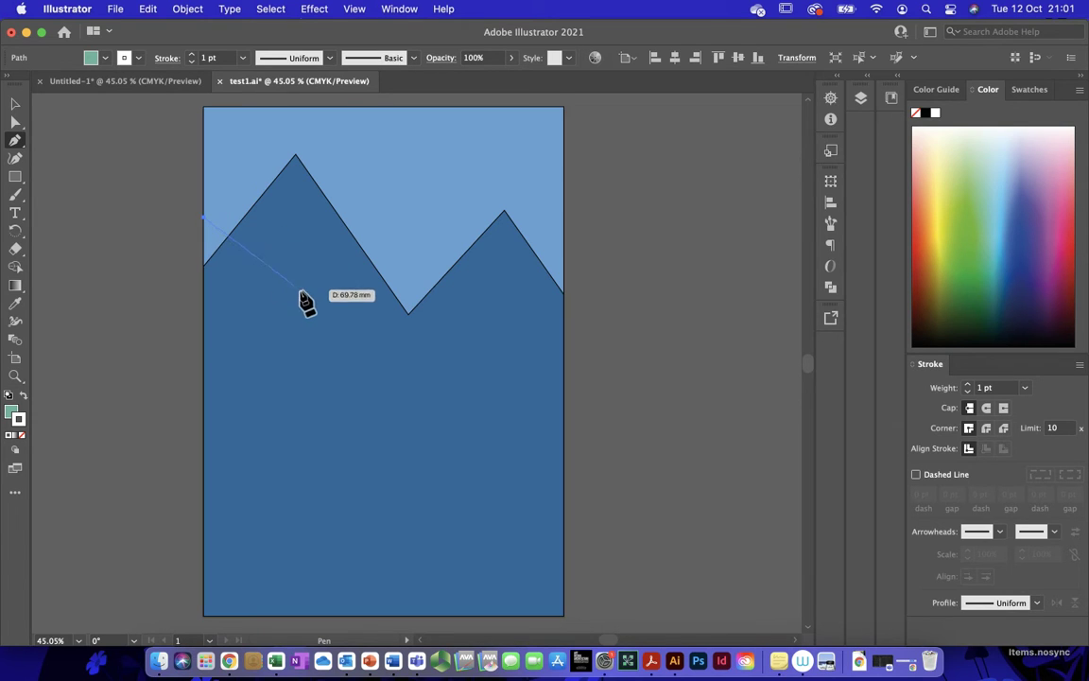
click(293, 313)
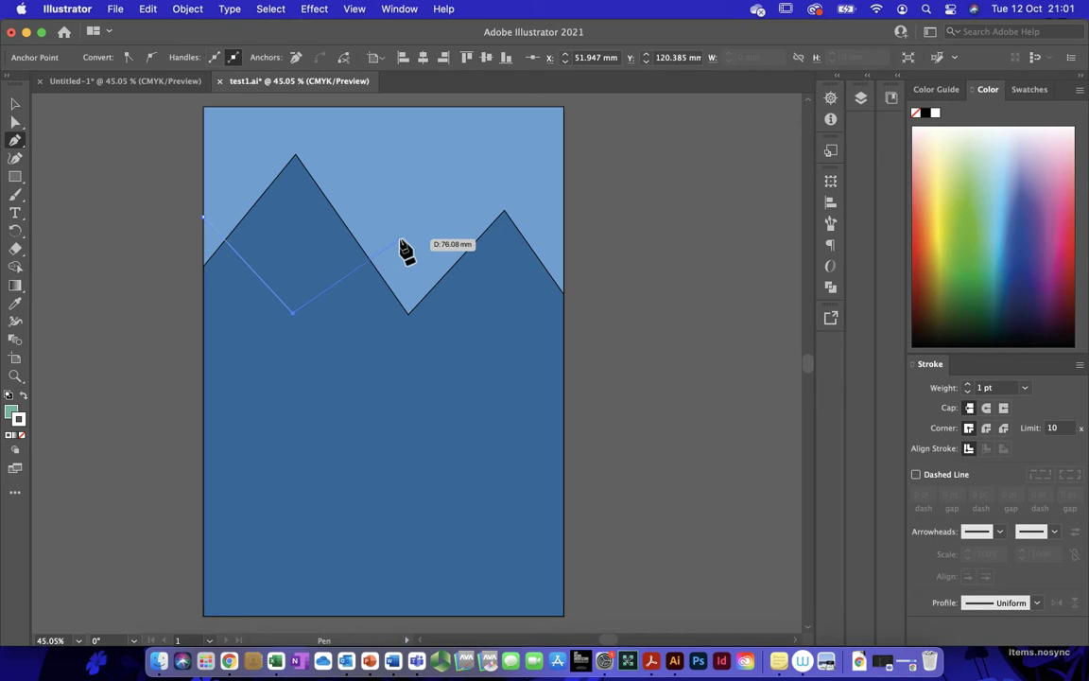
click(399, 234)
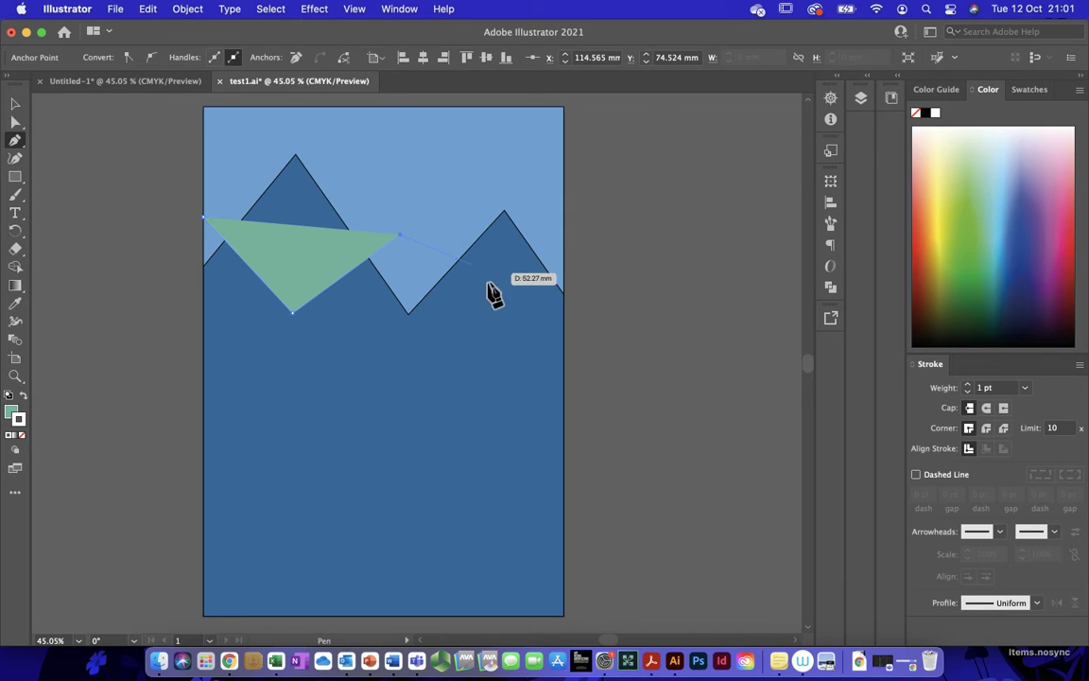
click(504, 353)
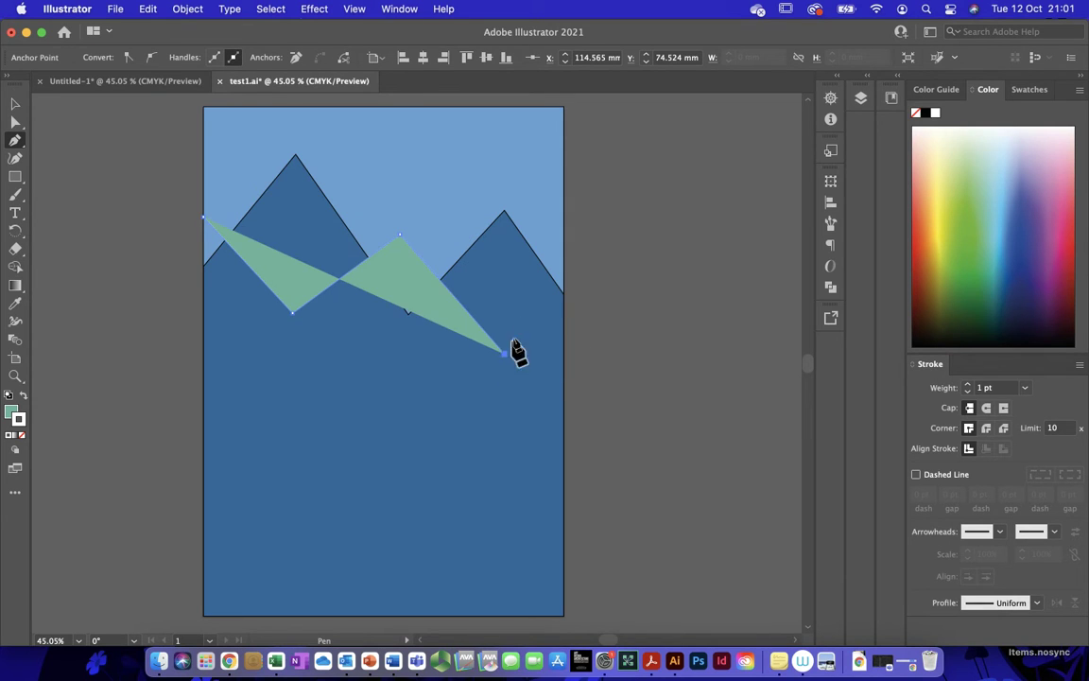
click(563, 295)
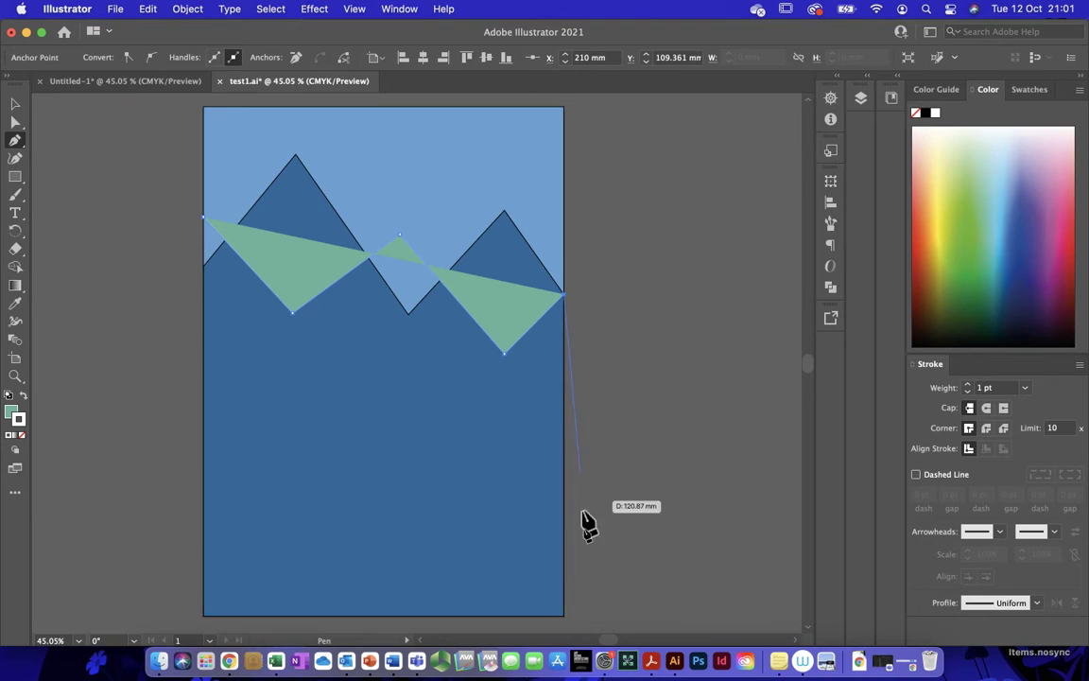
click(563, 615)
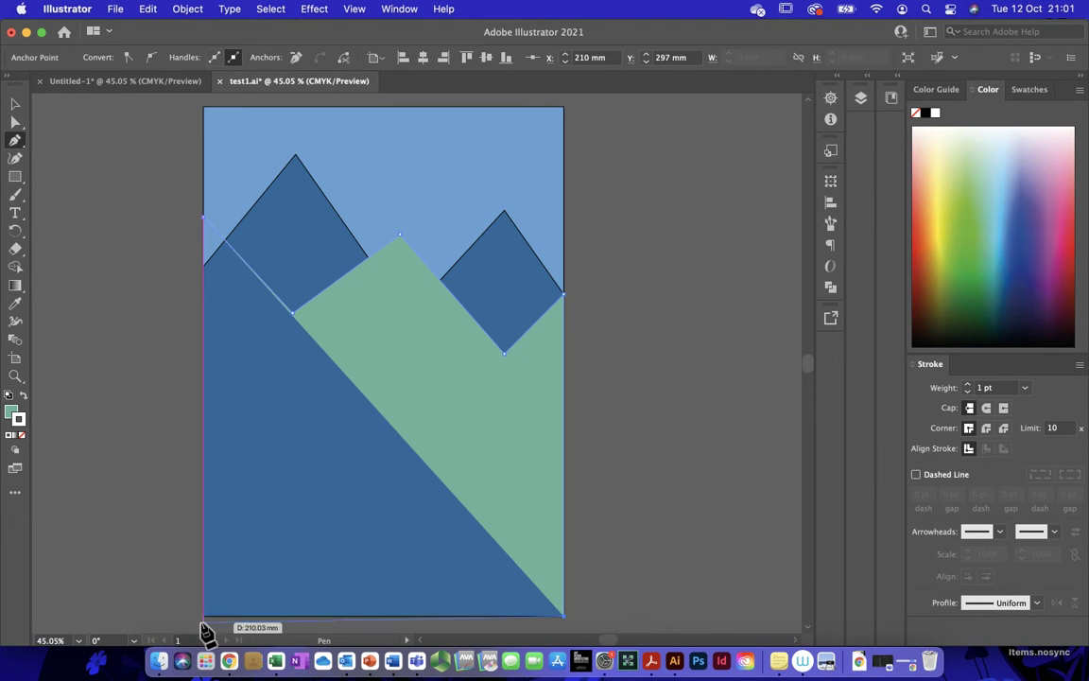
click(202, 617)
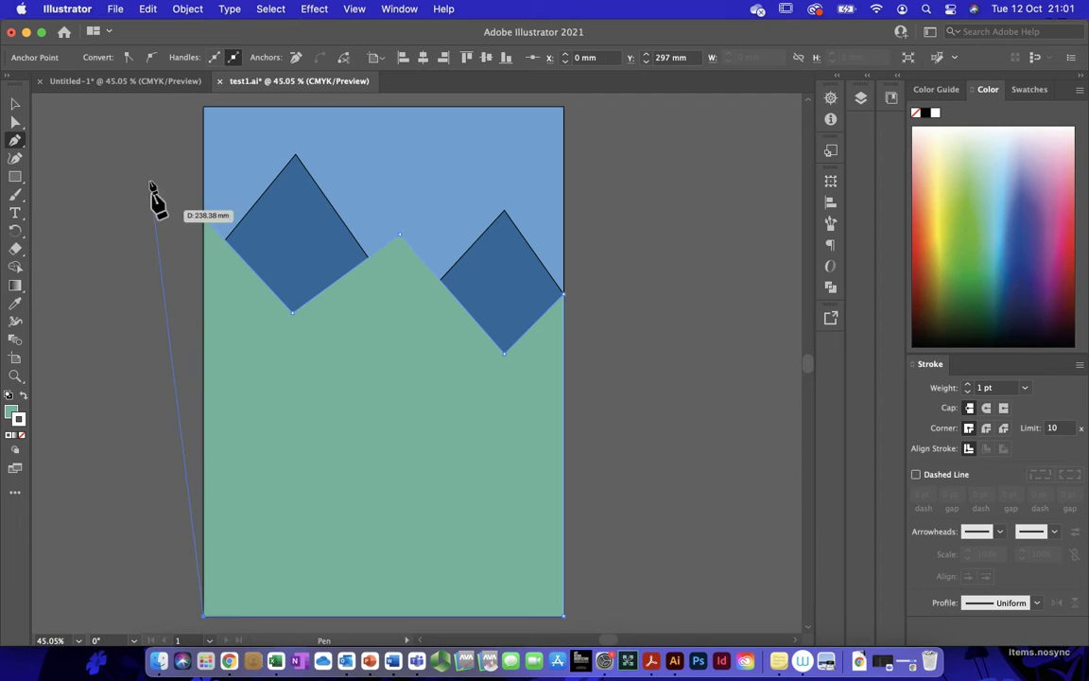
click(202, 217)
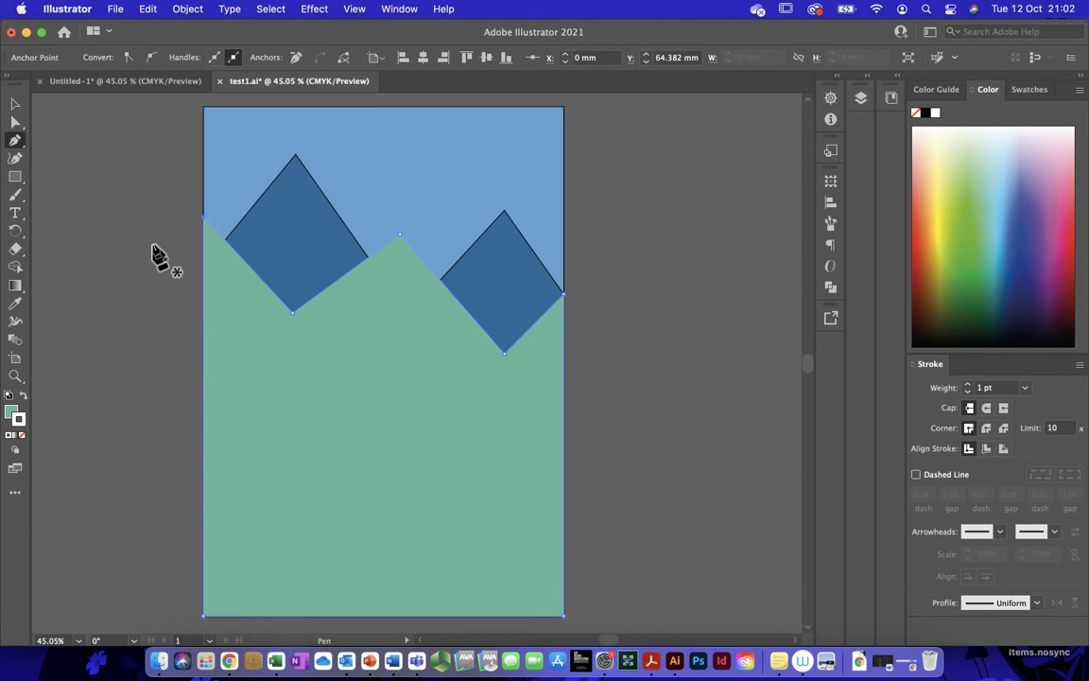
Add a second fill to the green range's appearance using the zigzag pattern New Pattern Swatch 18, and switch to the Selection tool.
click(399, 9)
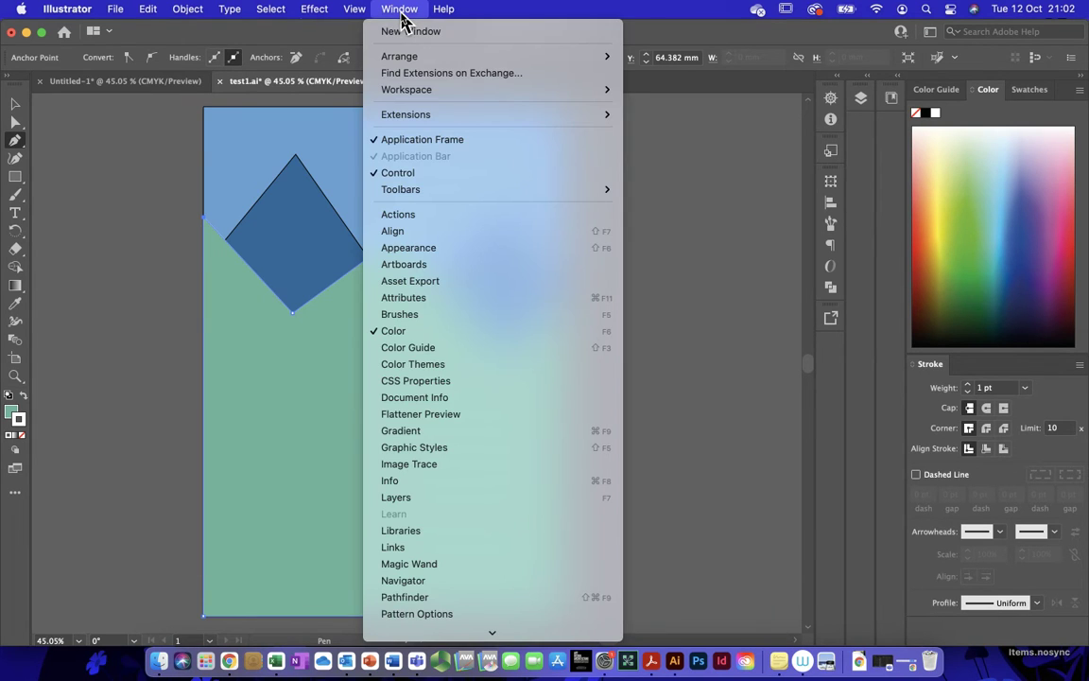
click(424, 249)
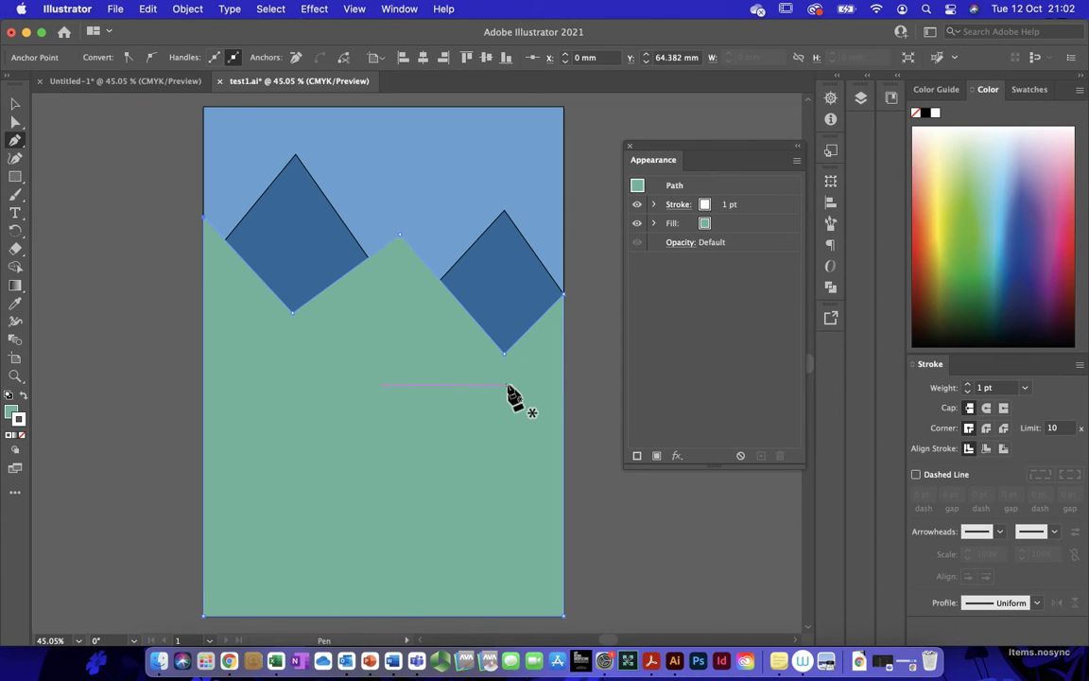
click(659, 458)
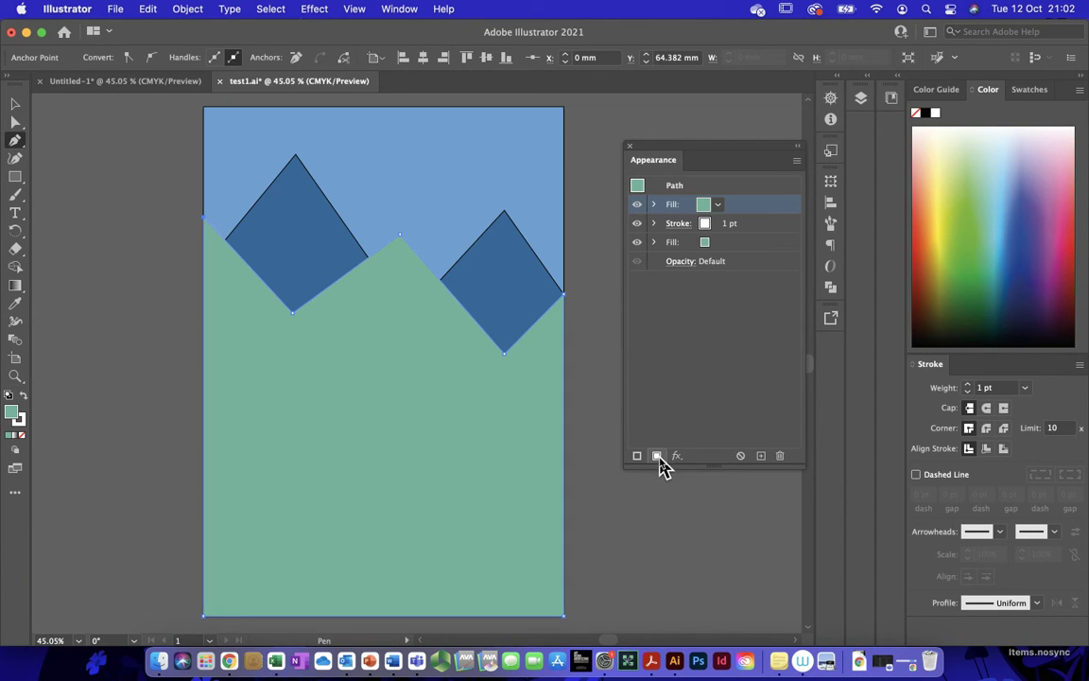
click(717, 206)
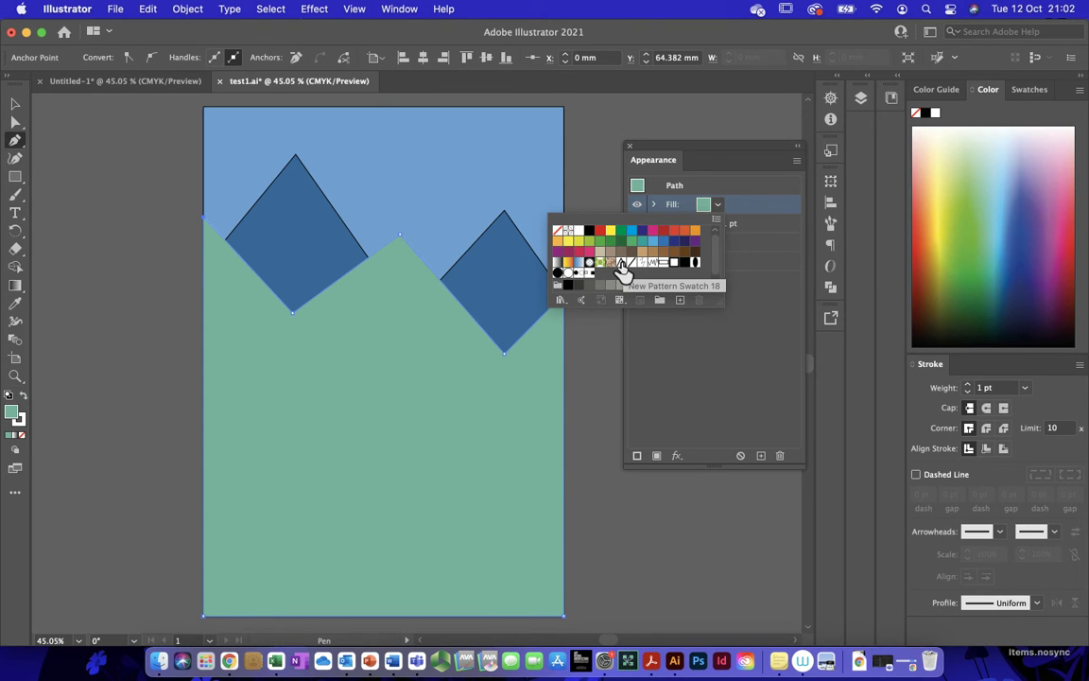
click(621, 264)
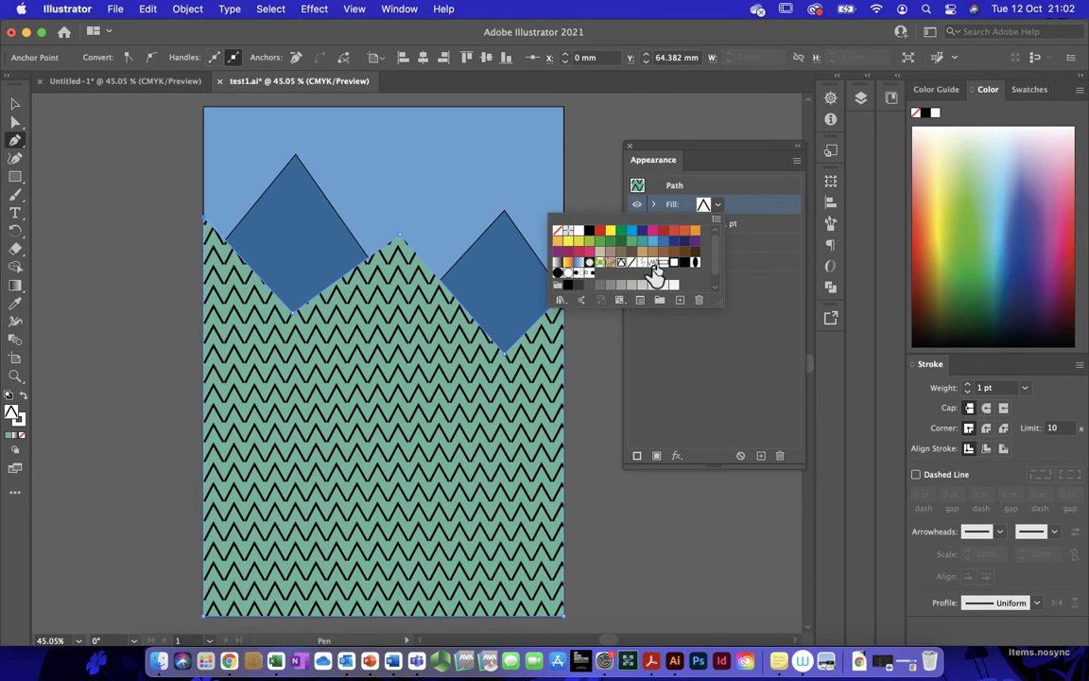
click(748, 321)
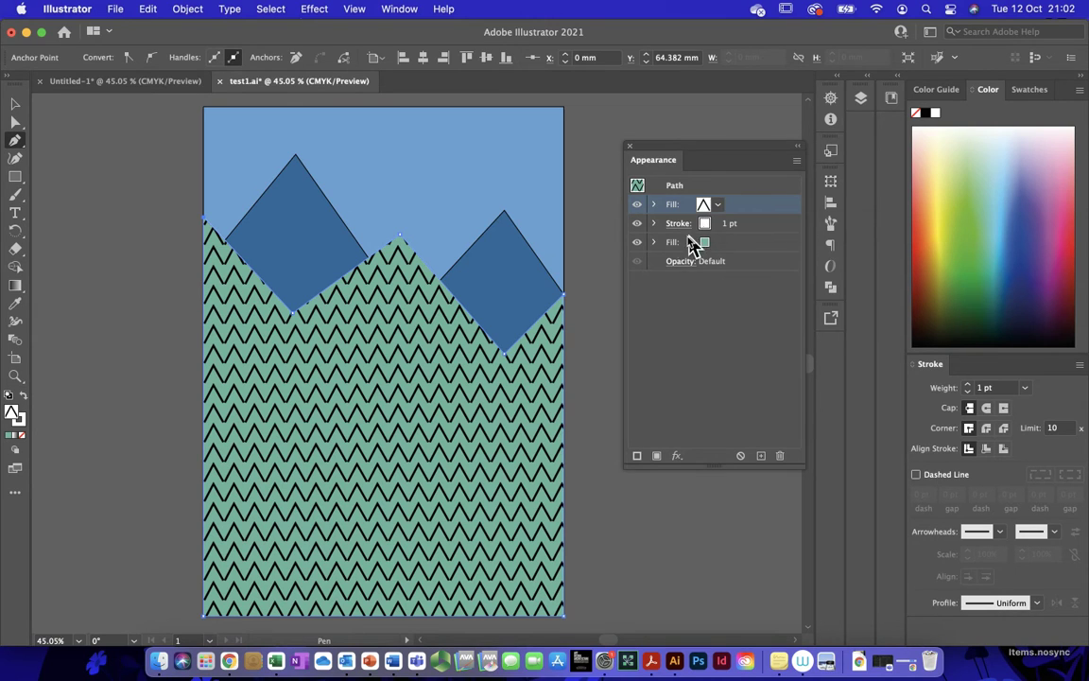
click(14, 104)
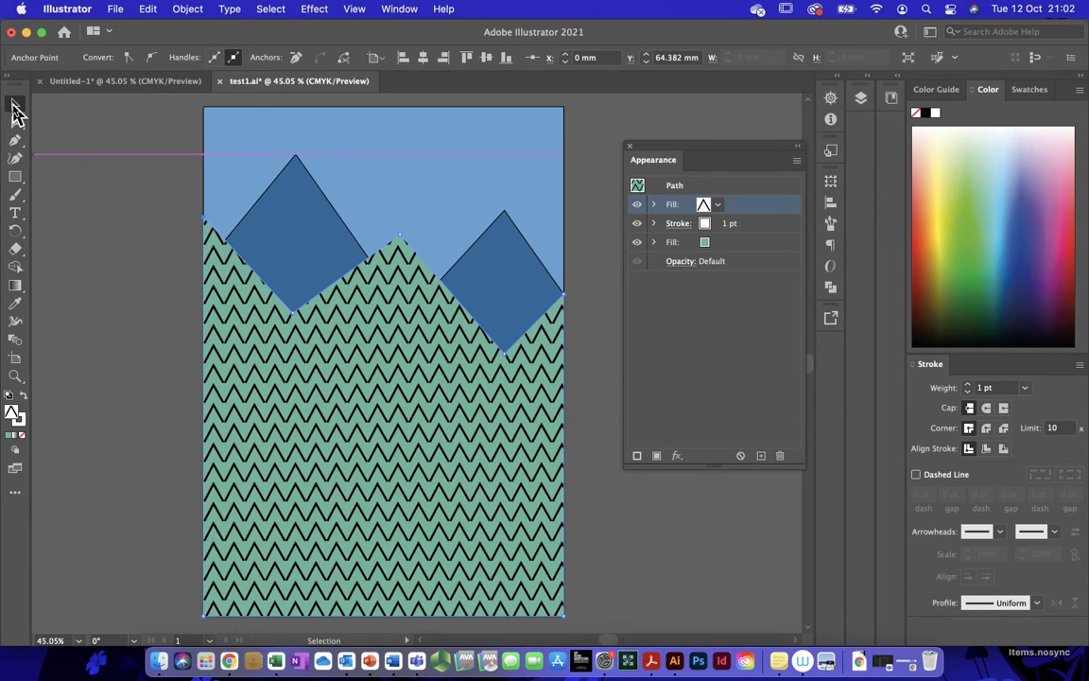
Deselect the green range, choose the Pen tool and set its fill colour to a muted slate blue, #406F84.
click(107, 261)
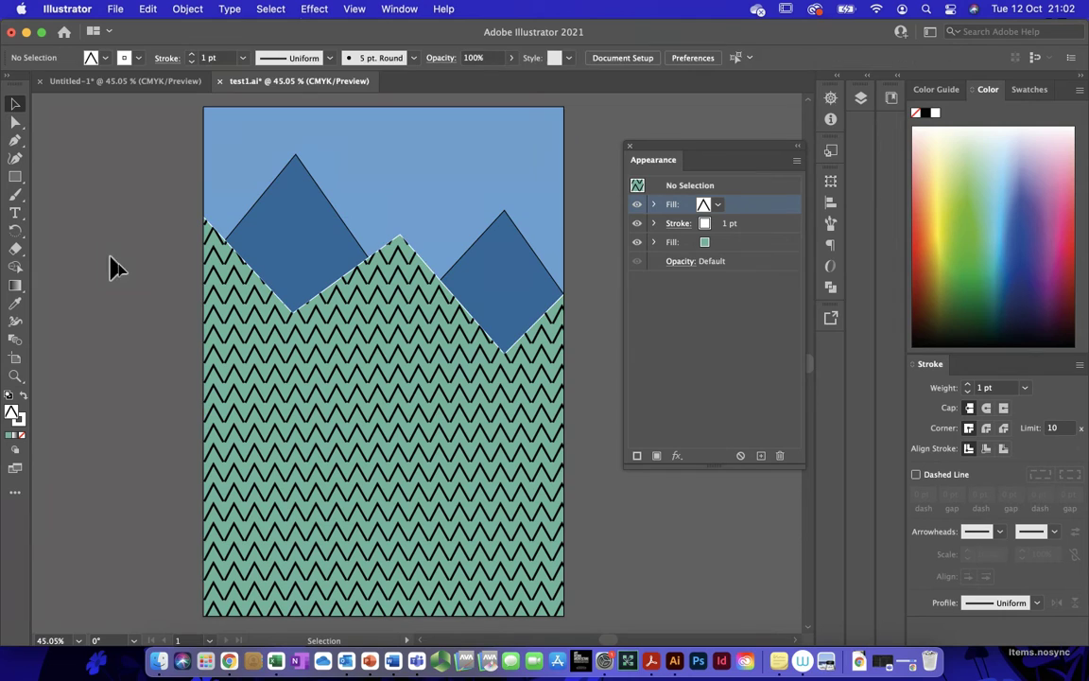
click(16, 144)
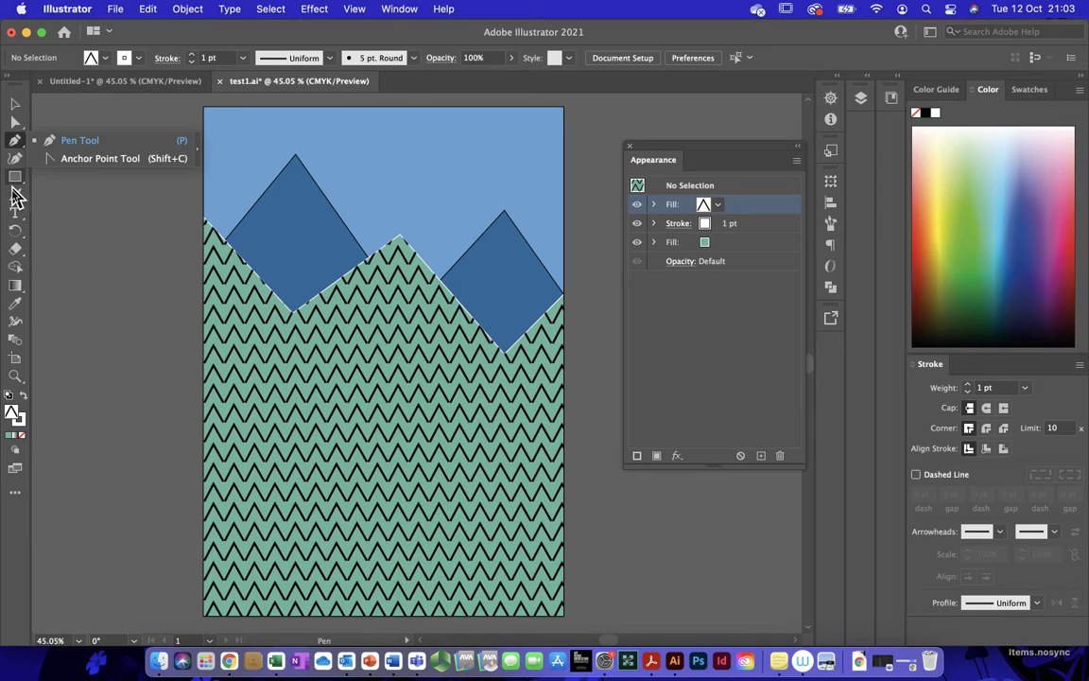
double_click(14, 413)
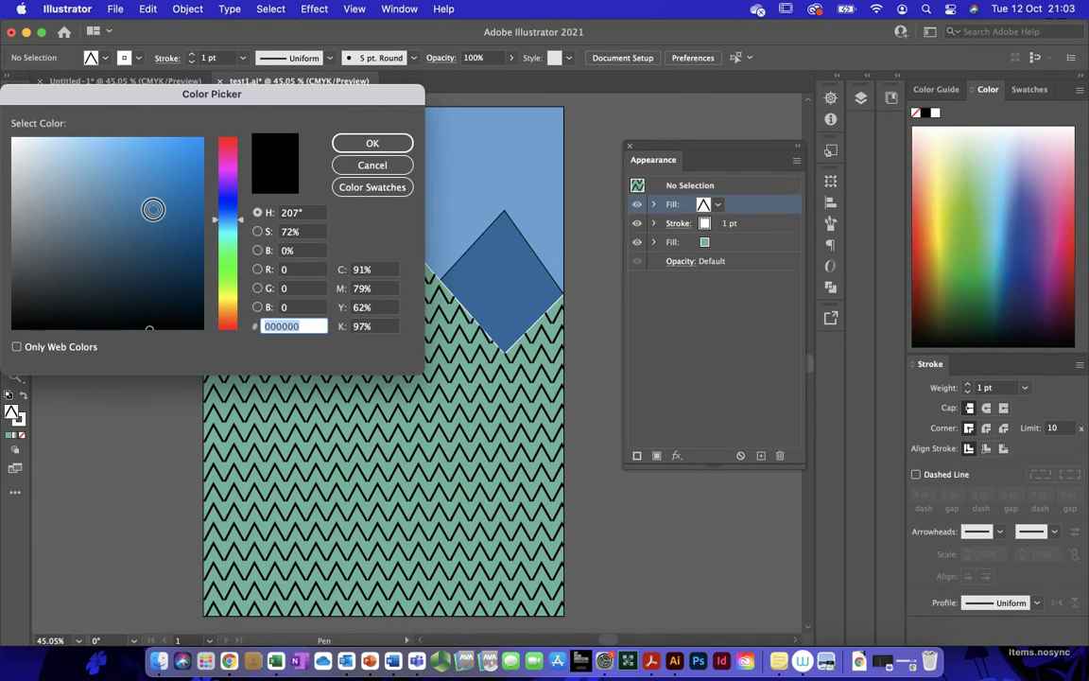
mouse_move(178, 251)
mouse_down()
mouse_move(187, 250)
mouse_move(185, 214)
mouse_move(156, 230)
mouse_move(81, 236)
mouse_move(84, 211)
mouse_up()
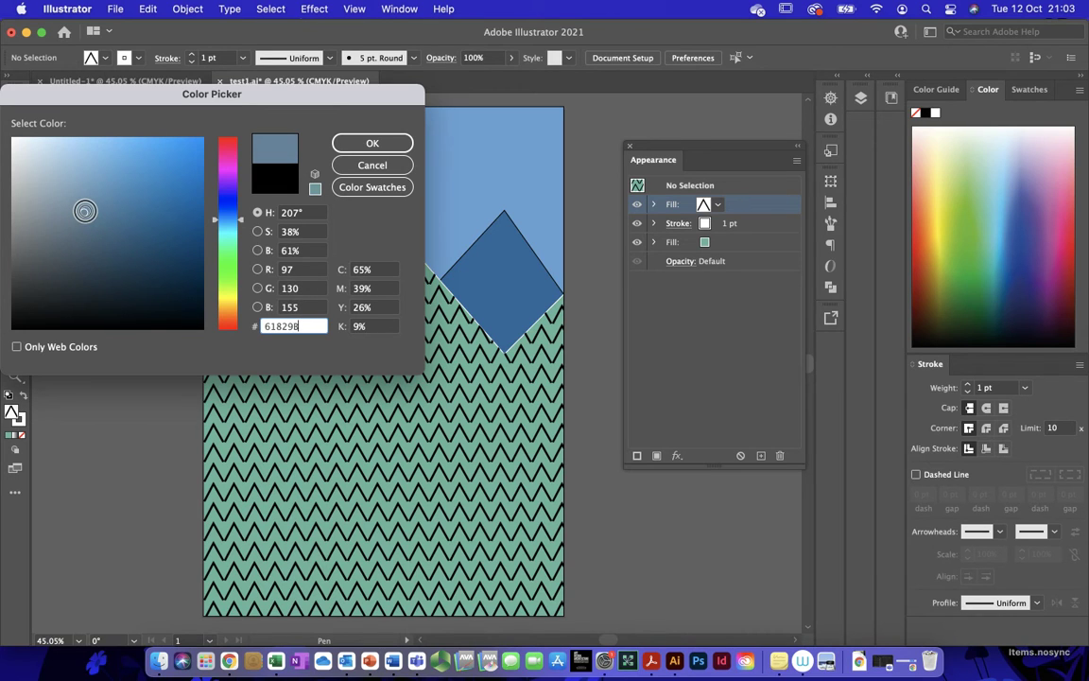
mouse_move(239, 221)
mouse_down()
mouse_move(239, 231)
mouse_move(239, 208)
mouse_move(239, 223)
mouse_up()
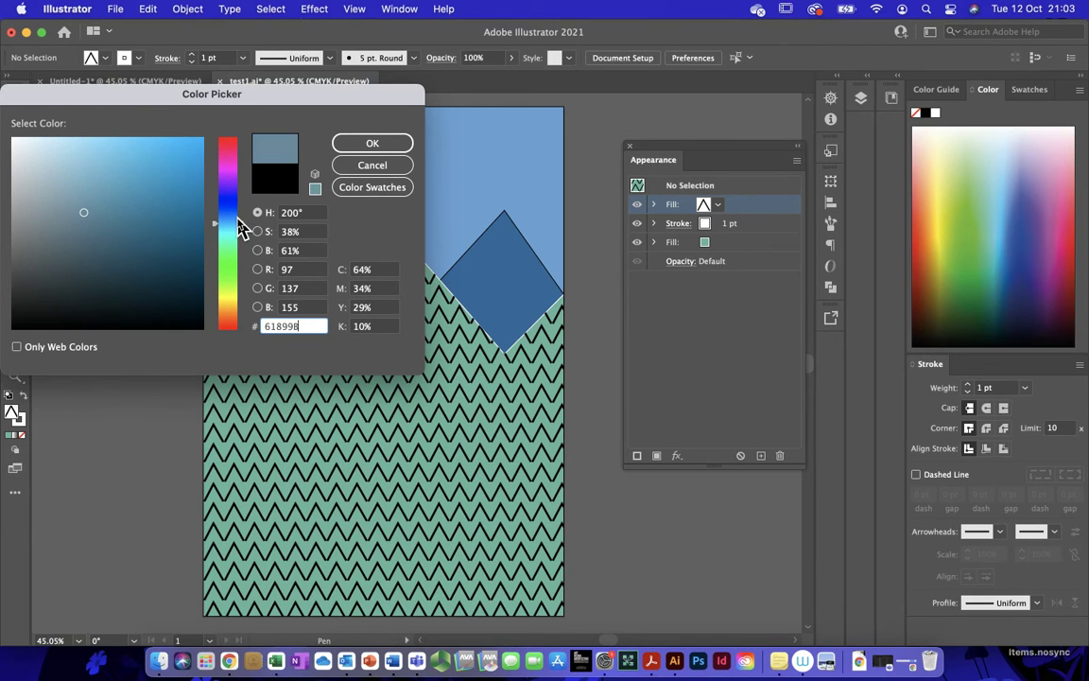
mouse_move(118, 210)
mouse_down()
mouse_move(101, 194)
mouse_move(117, 205)
mouse_move(103, 176)
mouse_move(111, 230)
mouse_up()
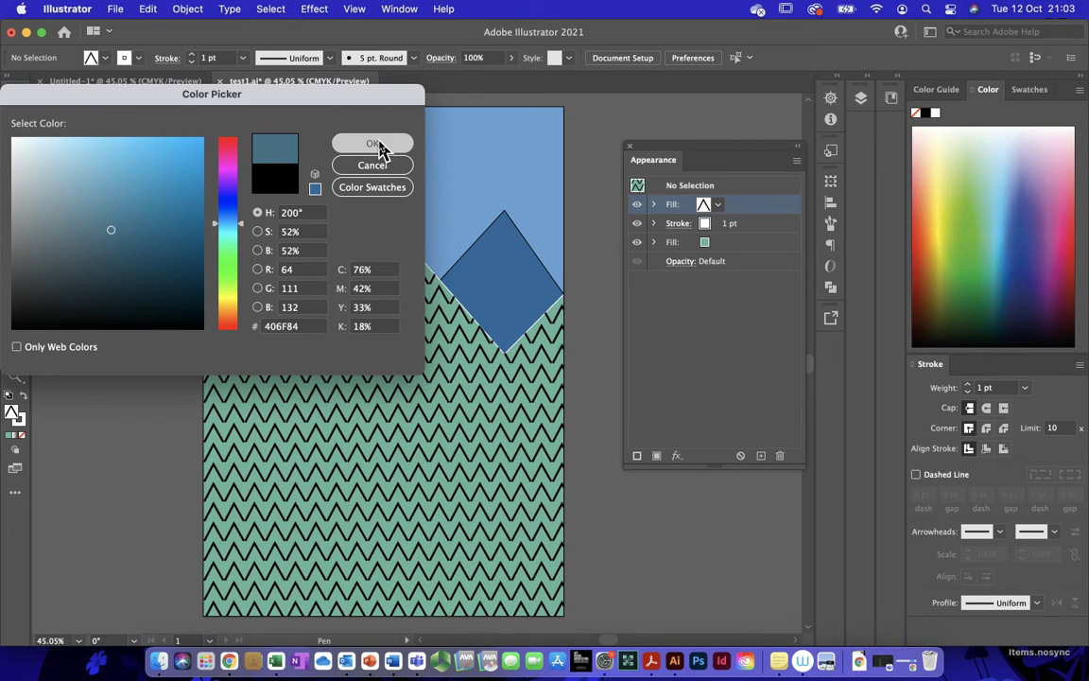
click(377, 144)
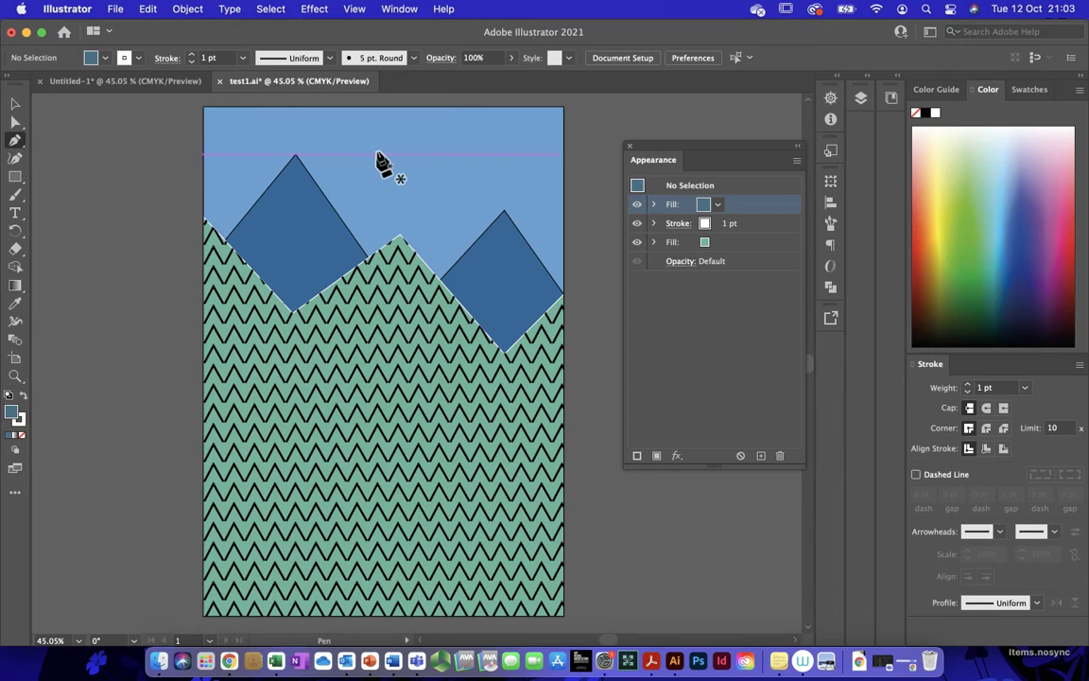
Set the Pen tool's stroke colour to black.
double_click(20, 422)
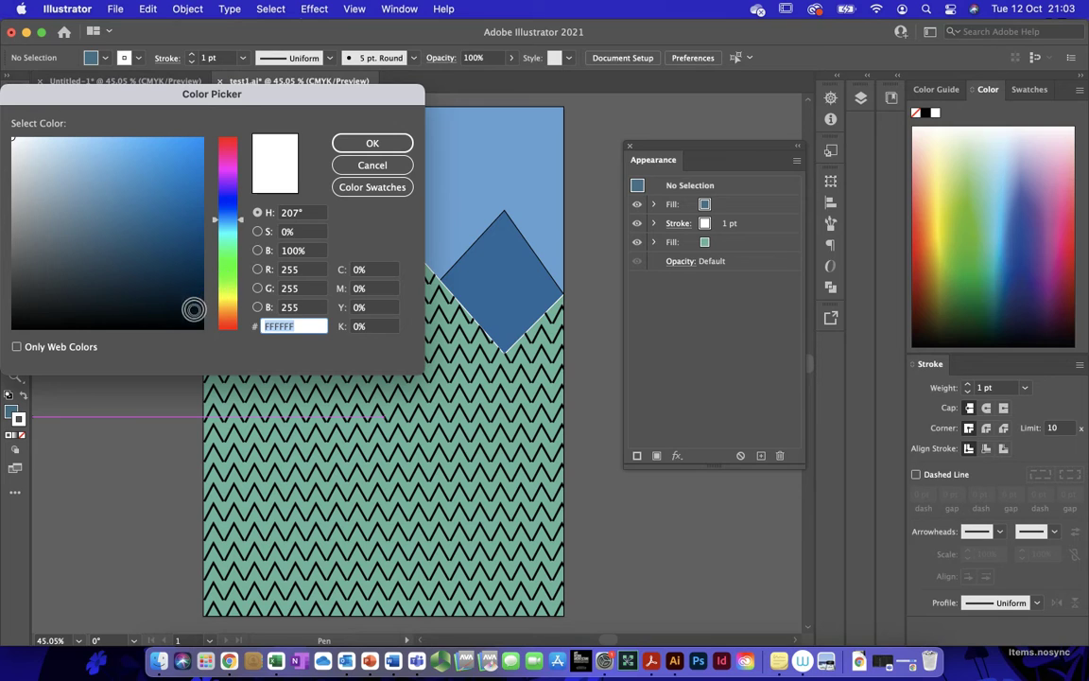
drag(193, 309, 206, 333)
click(371, 144)
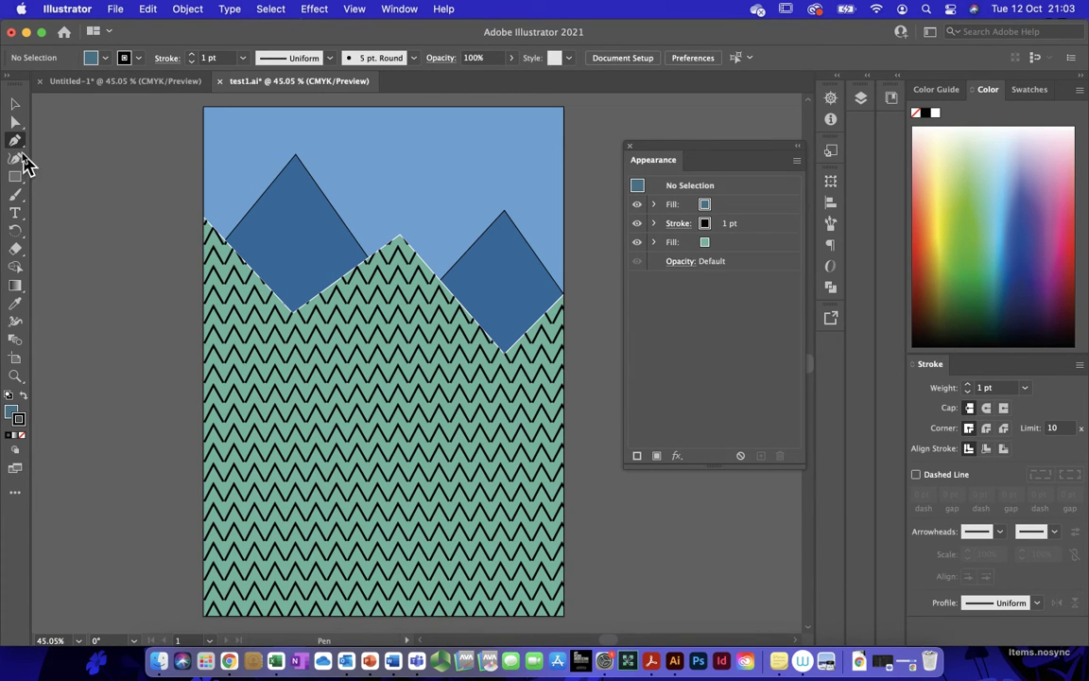
Draw a closed slate-blue range across the artboard down to its bottom corners, with two peaks, the first at about (51, 98) mm, and deselect it.
click(206, 395)
key(Escape)
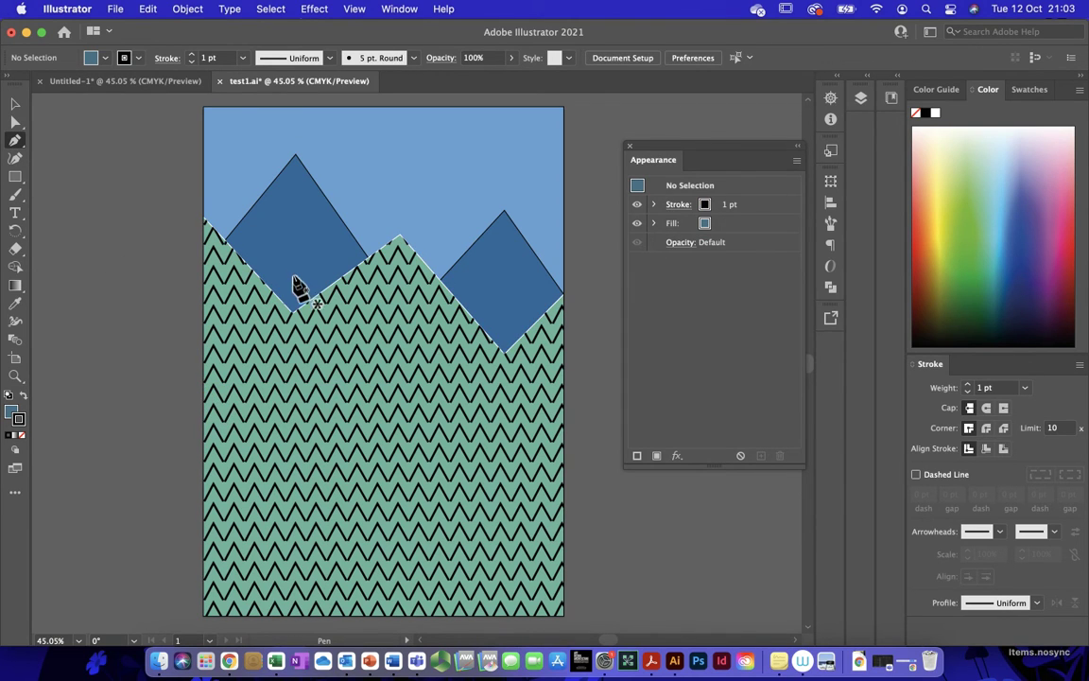
click(204, 398)
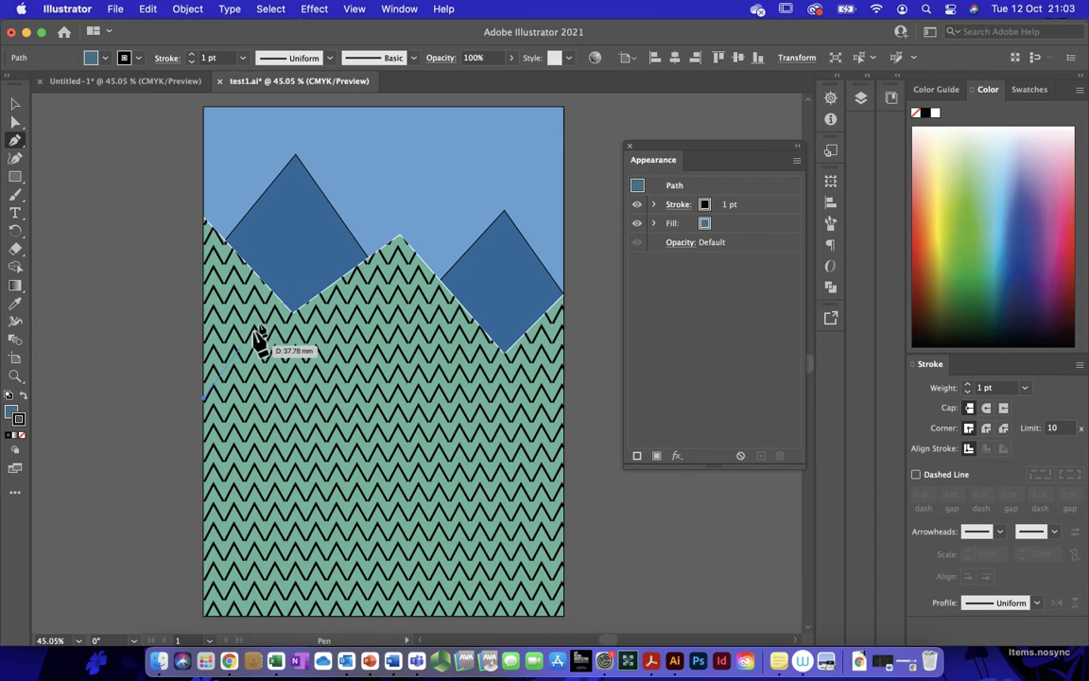
click(291, 275)
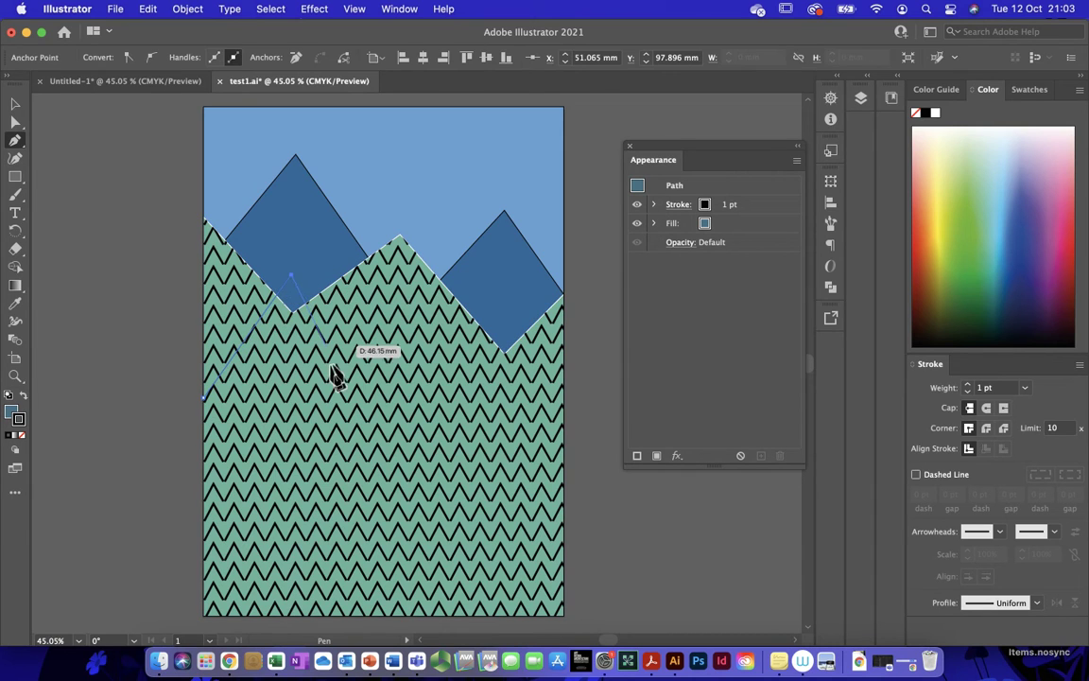
click(375, 416)
click(463, 286)
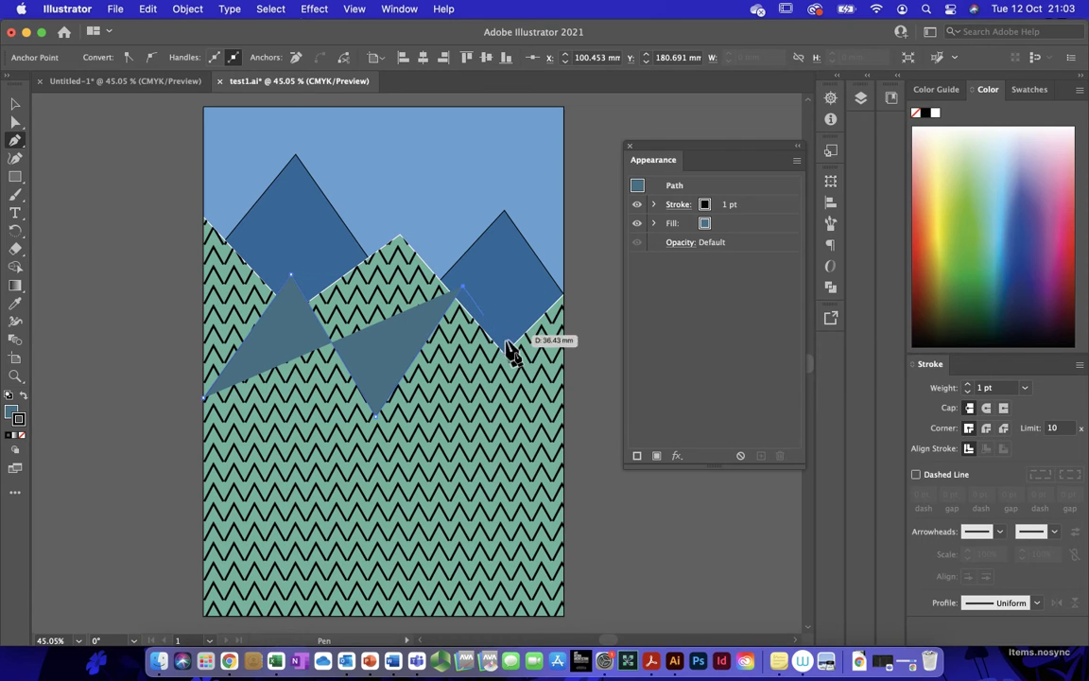
click(548, 457)
click(564, 422)
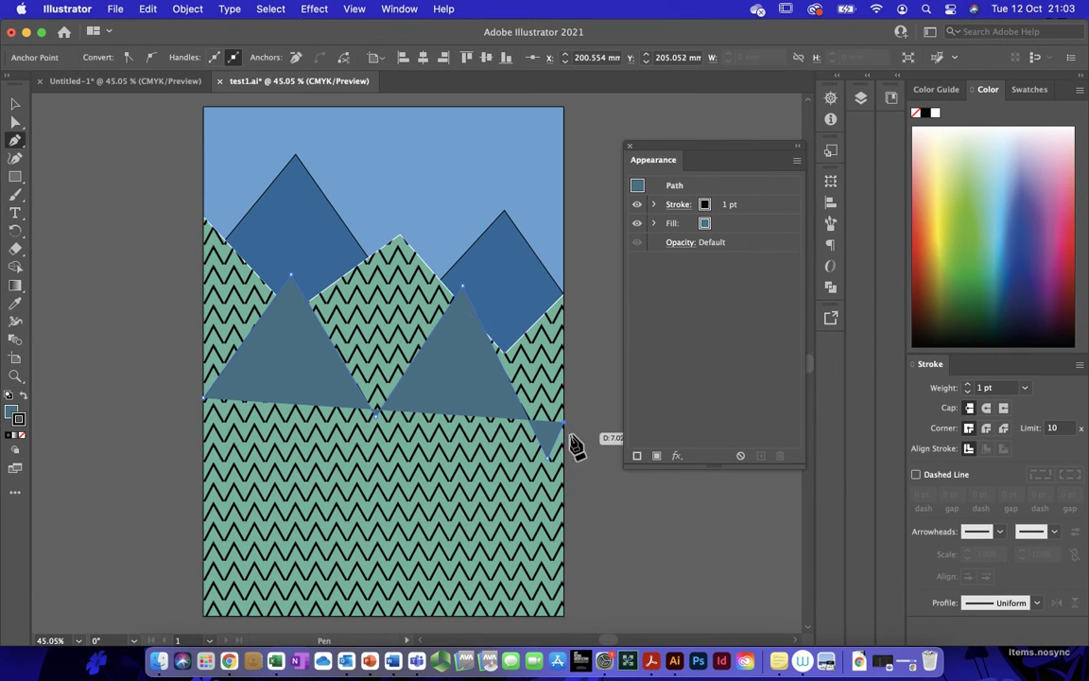
click(563, 615)
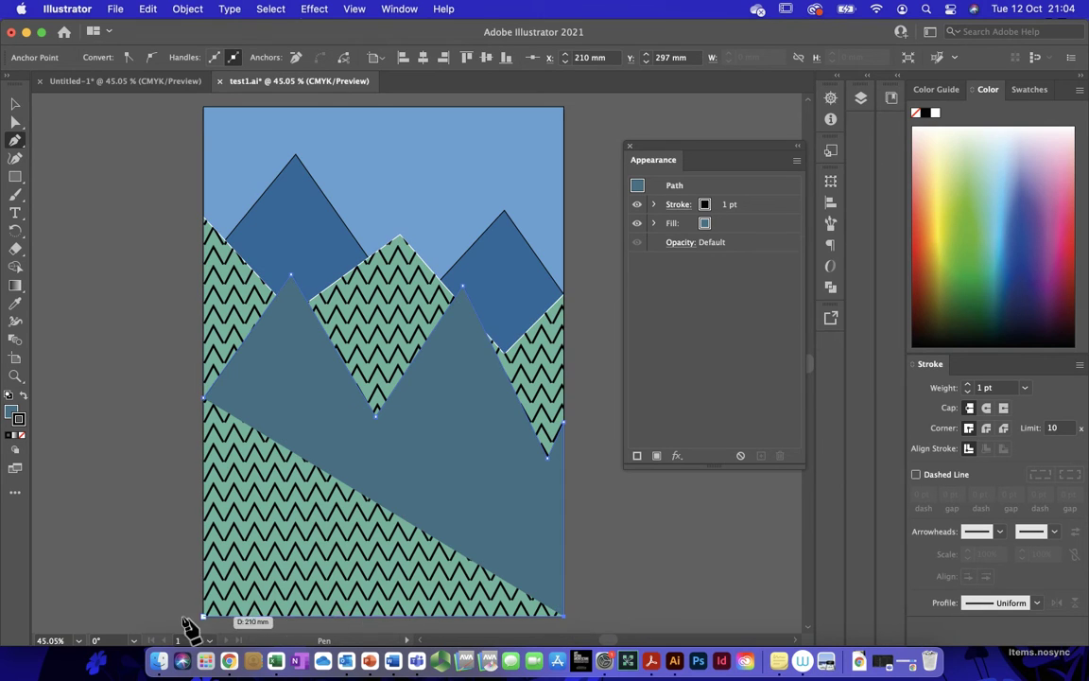
click(204, 615)
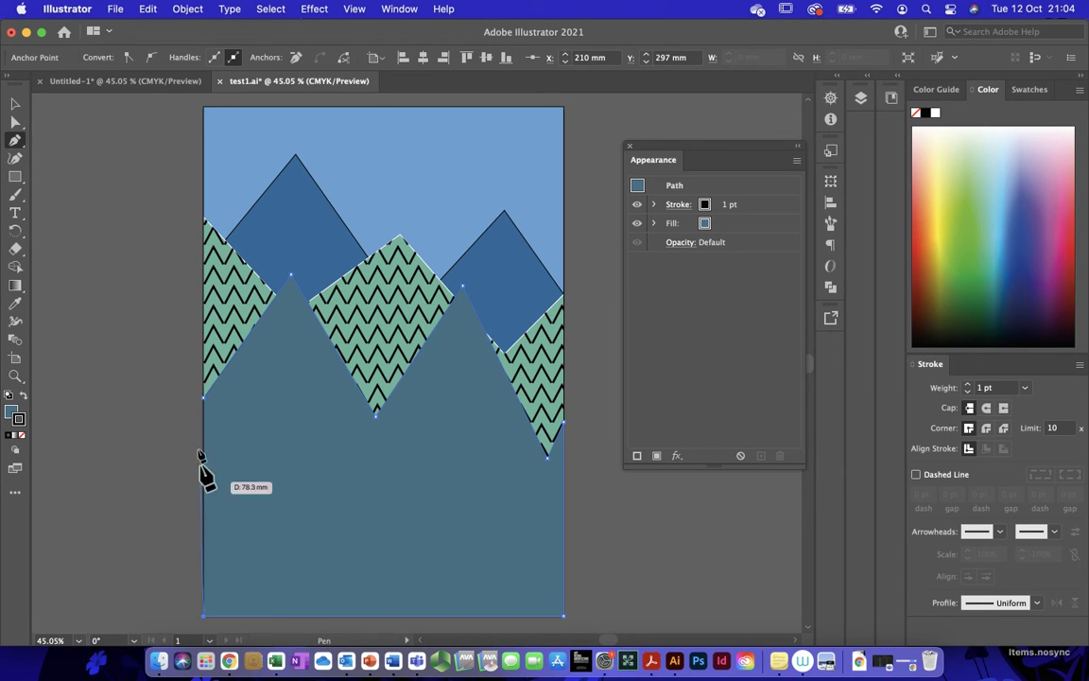
click(204, 398)
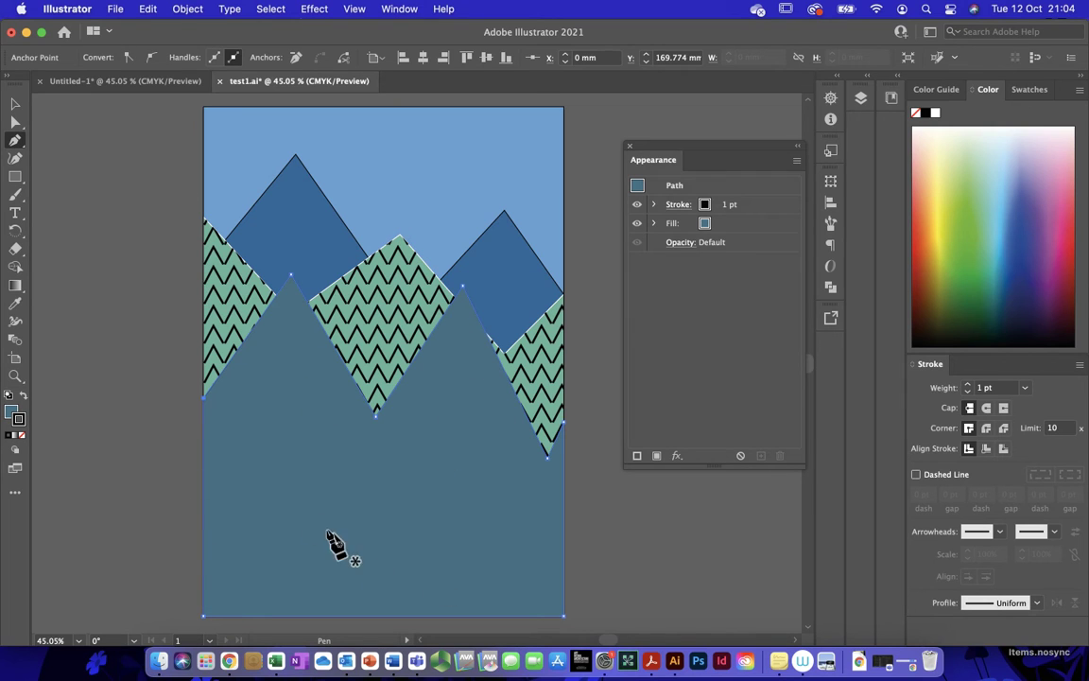
click(16, 104)
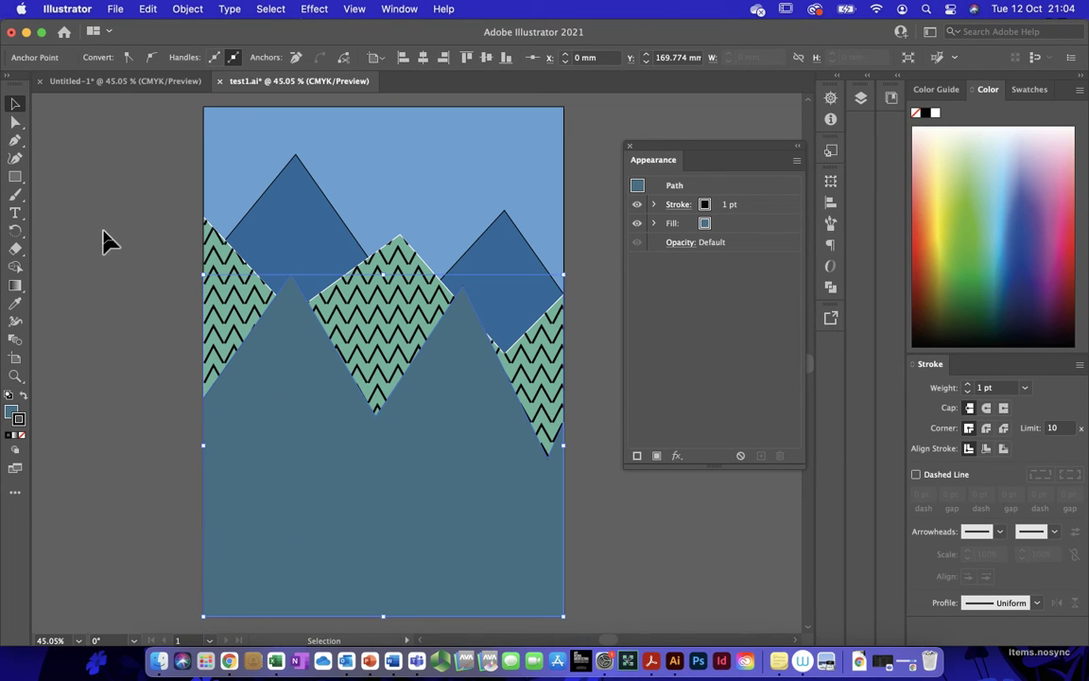
click(104, 251)
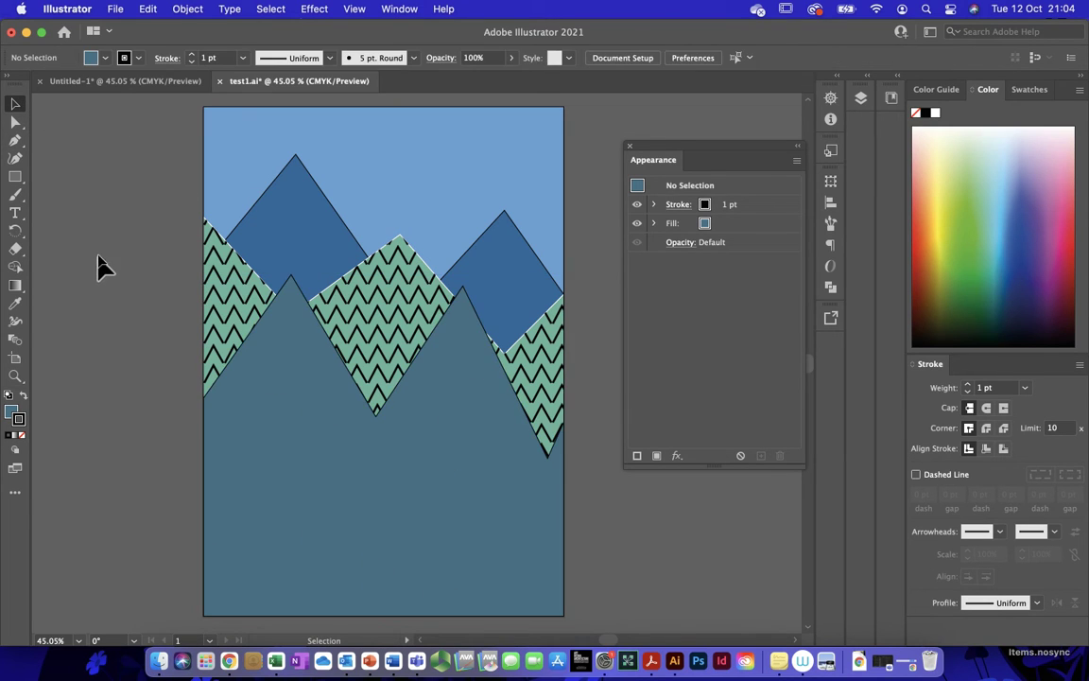
Choose the Pen tool and set the fill to a light blue, #61D0F7.
click(15, 142)
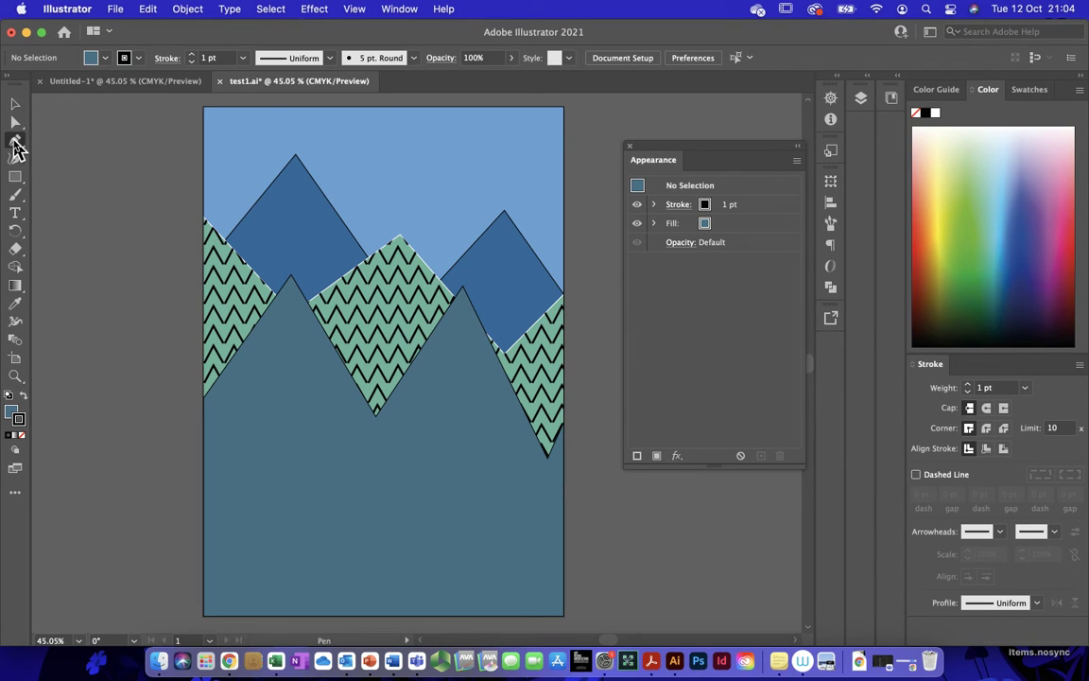
double_click(15, 419)
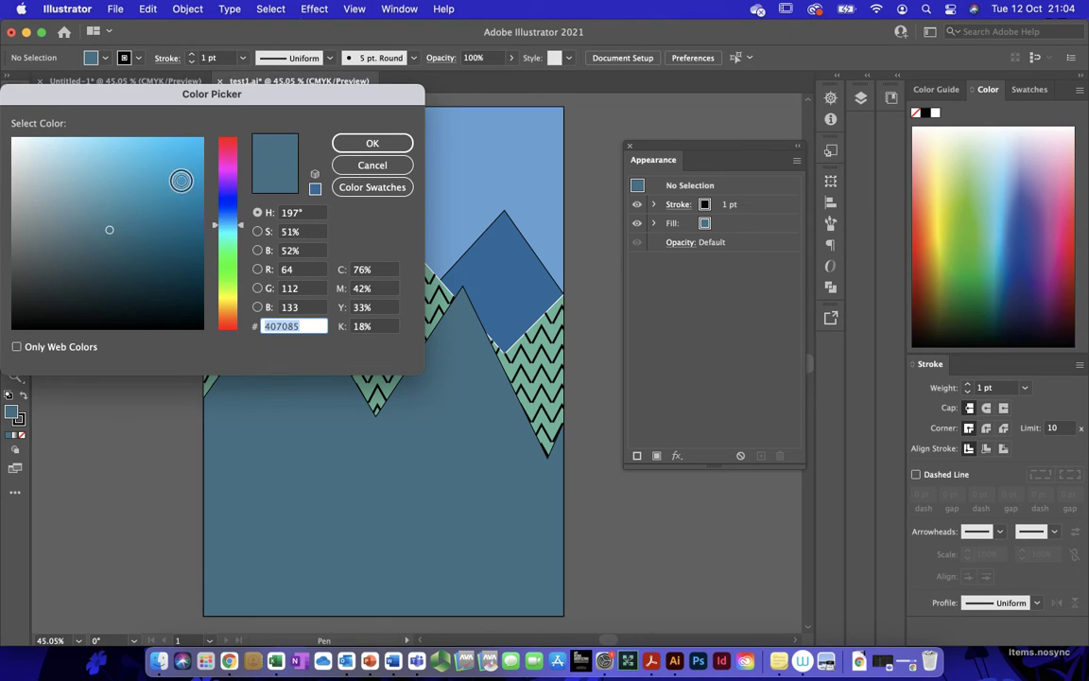
mouse_move(182, 180)
mouse_down()
mouse_move(194, 154)
mouse_move(178, 140)
mouse_move(129, 142)
mouse_up()
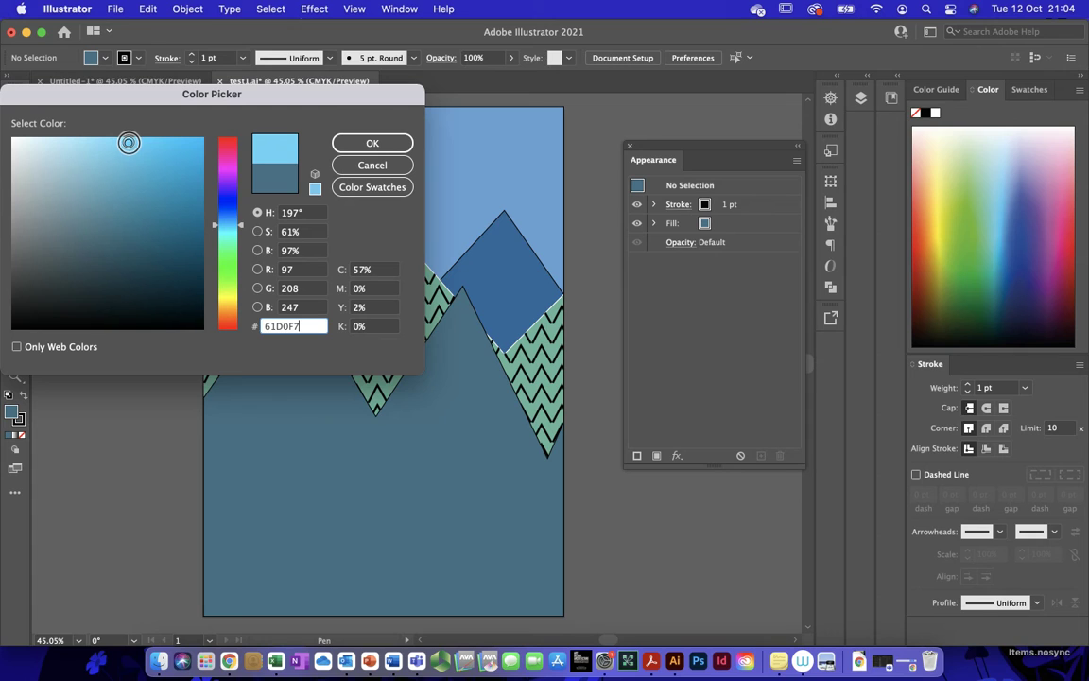
click(397, 148)
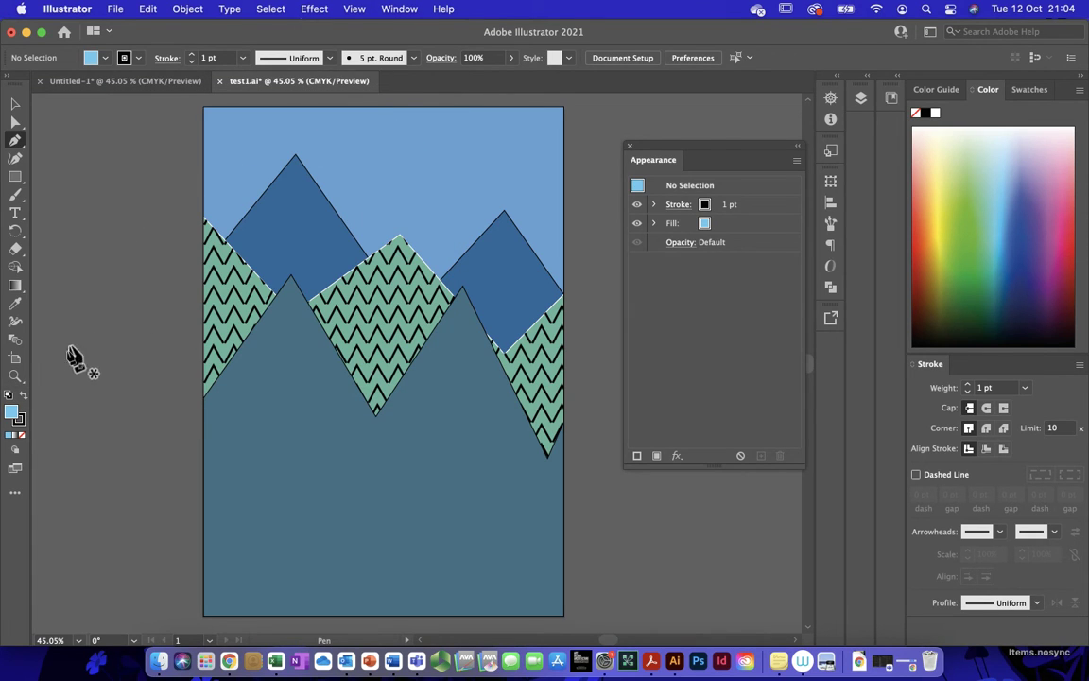
Change the stroke colour for the light-blue shape to white.
double_click(21, 423)
drag(71, 159, 4, 118)
click(373, 149)
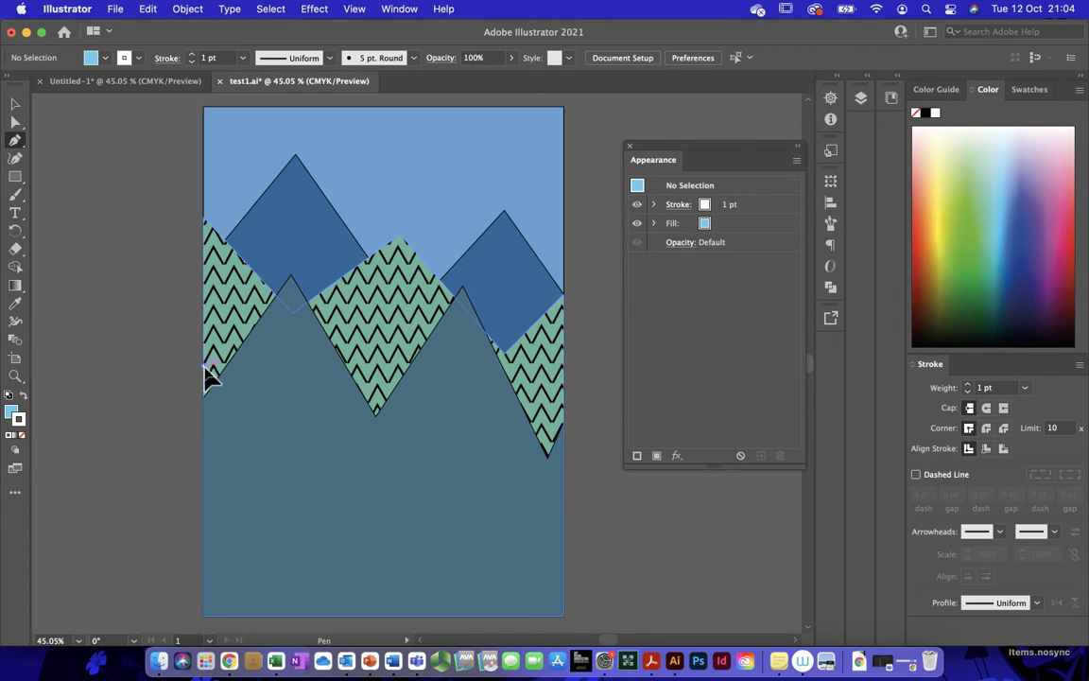
Draw a closed light-blue foreground range down to the artboard's bottom corners, with valleys at about (47, 209) and (156, 227) mm around a central peak.
click(205, 367)
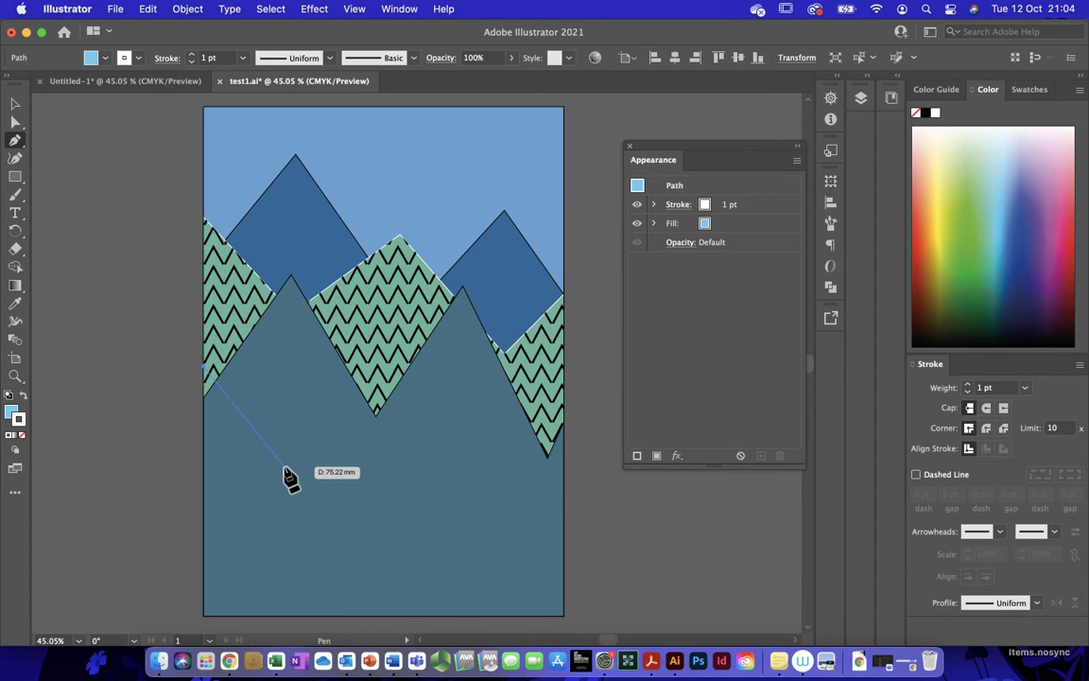
click(283, 465)
click(377, 357)
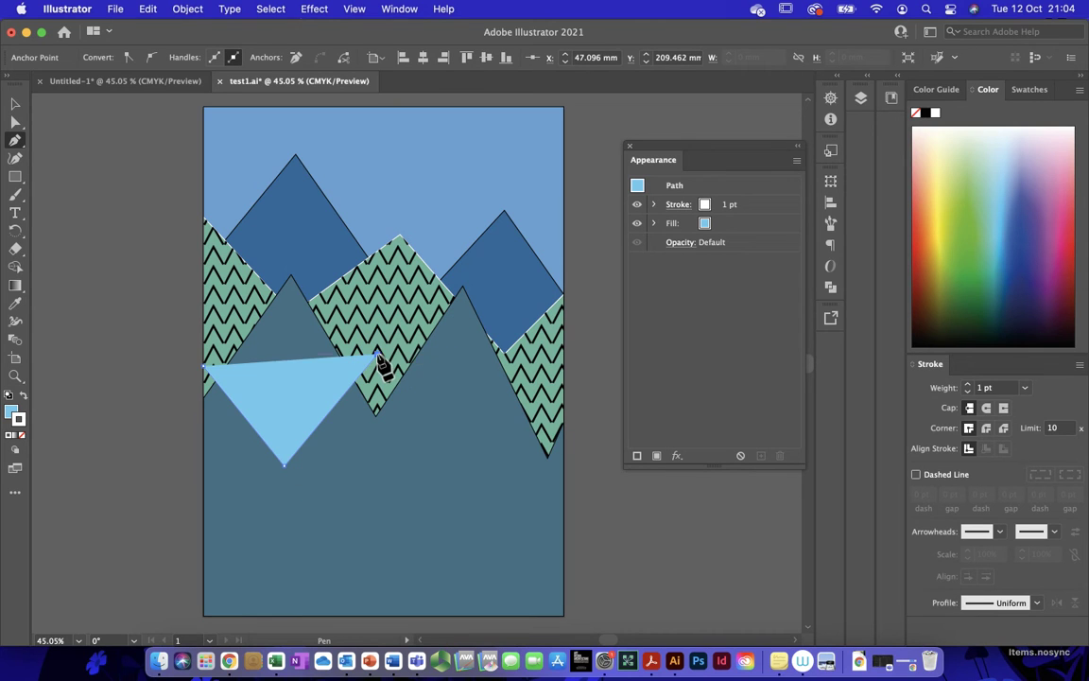
click(471, 495)
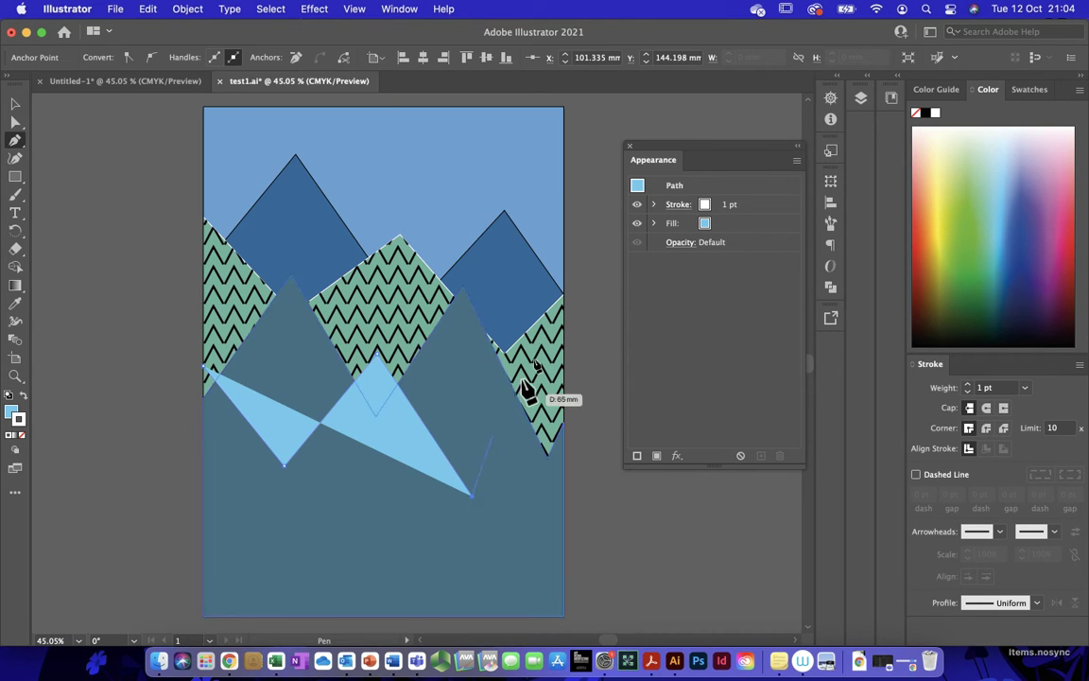
click(564, 370)
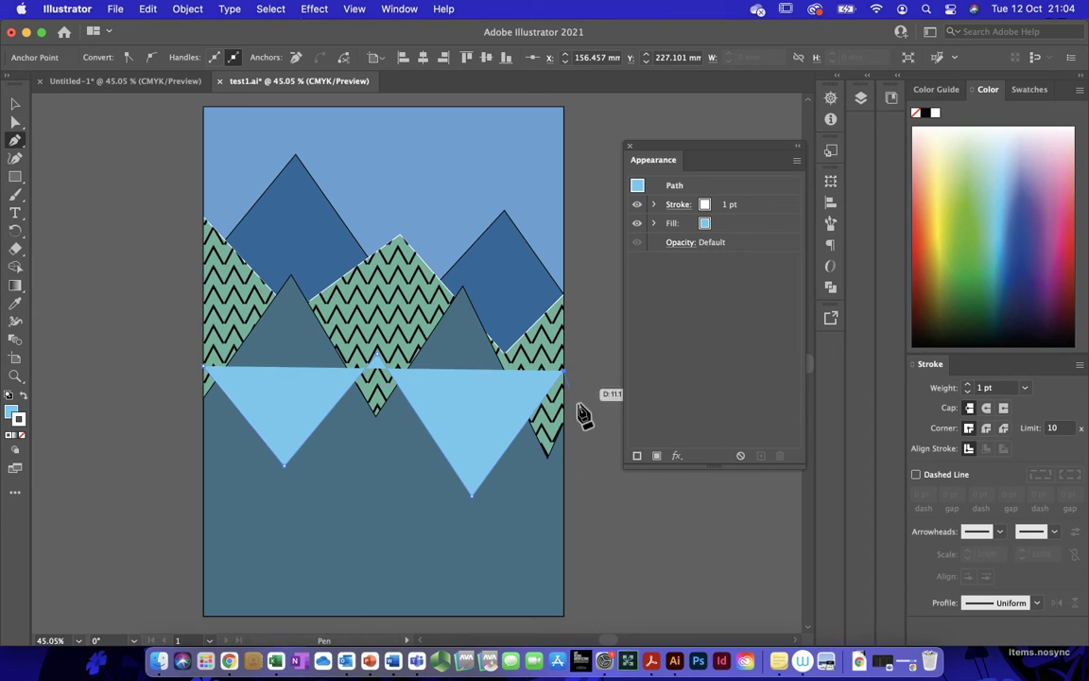
click(563, 616)
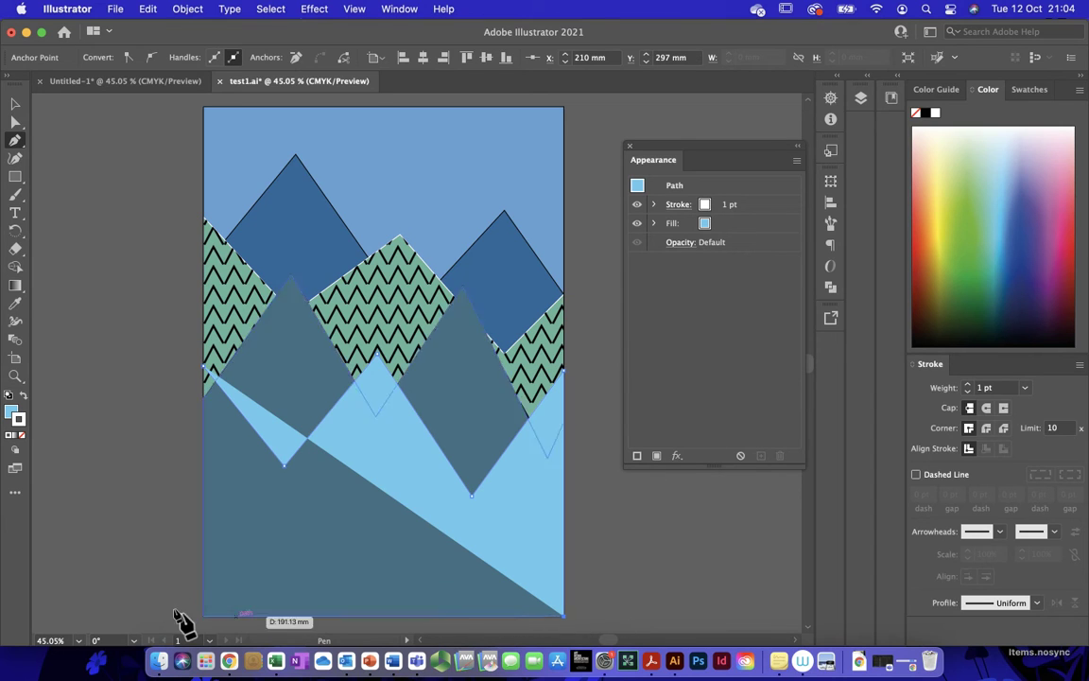
click(204, 616)
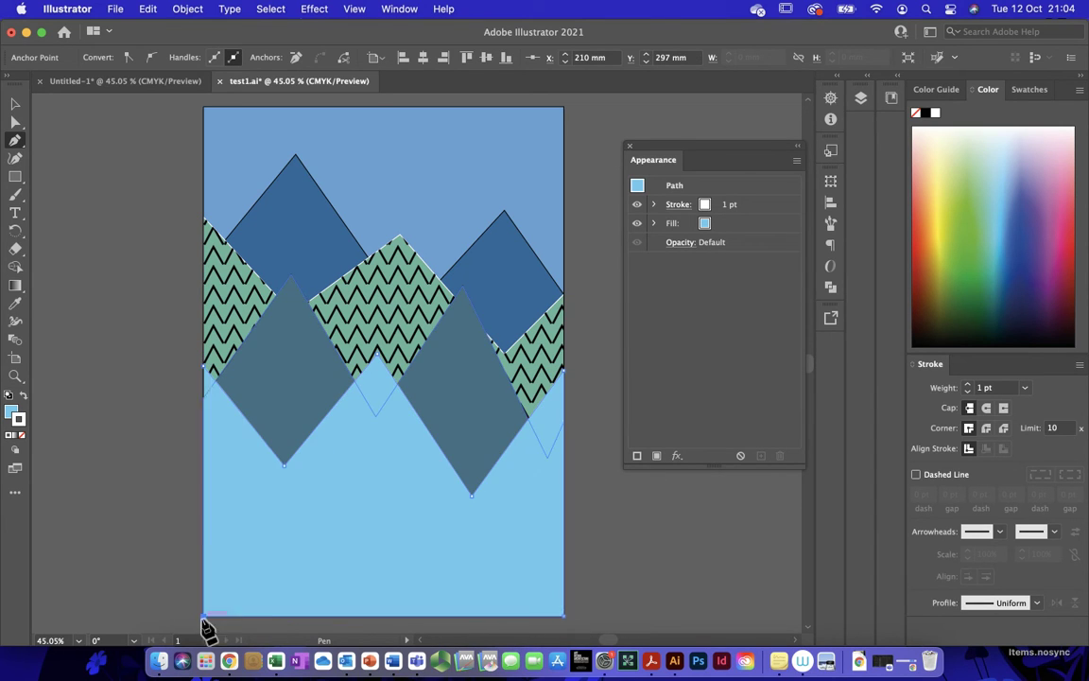
click(204, 368)
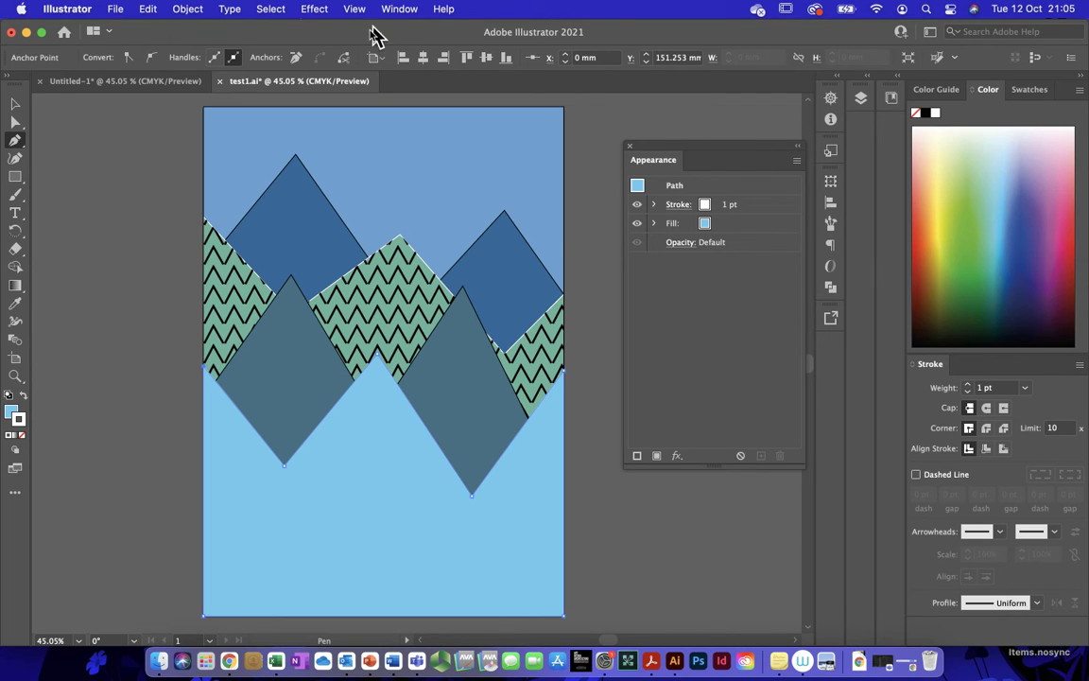
Add a second fill to the light-blue foreground range using the black-and-white circle pattern, New Pattern Swatch 28.
click(398, 10)
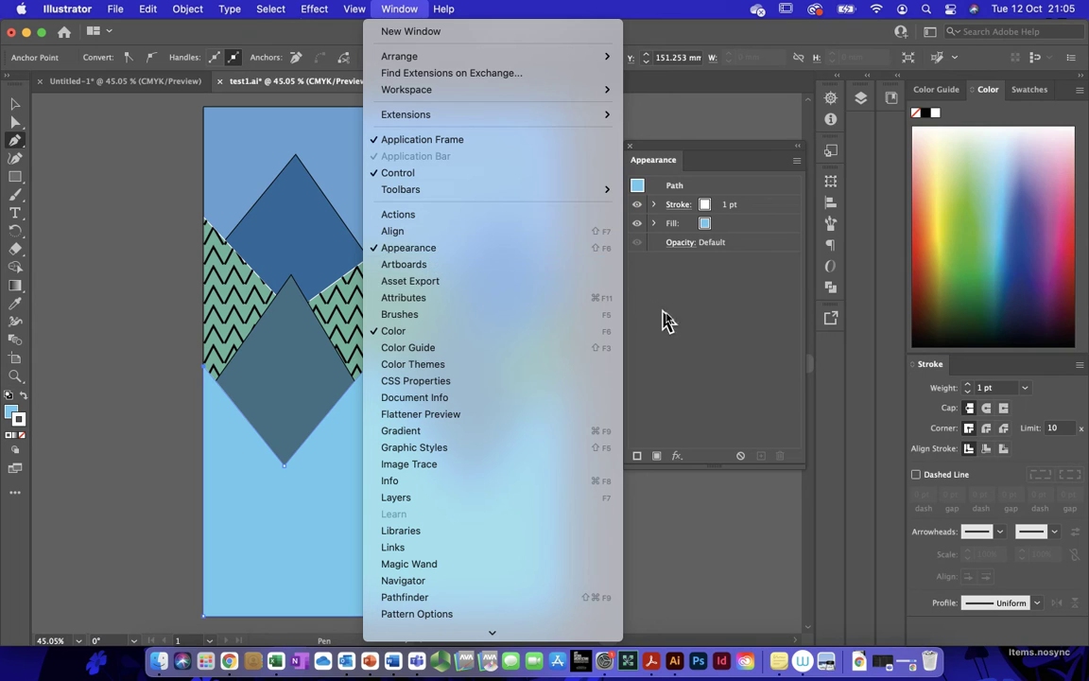
click(693, 344)
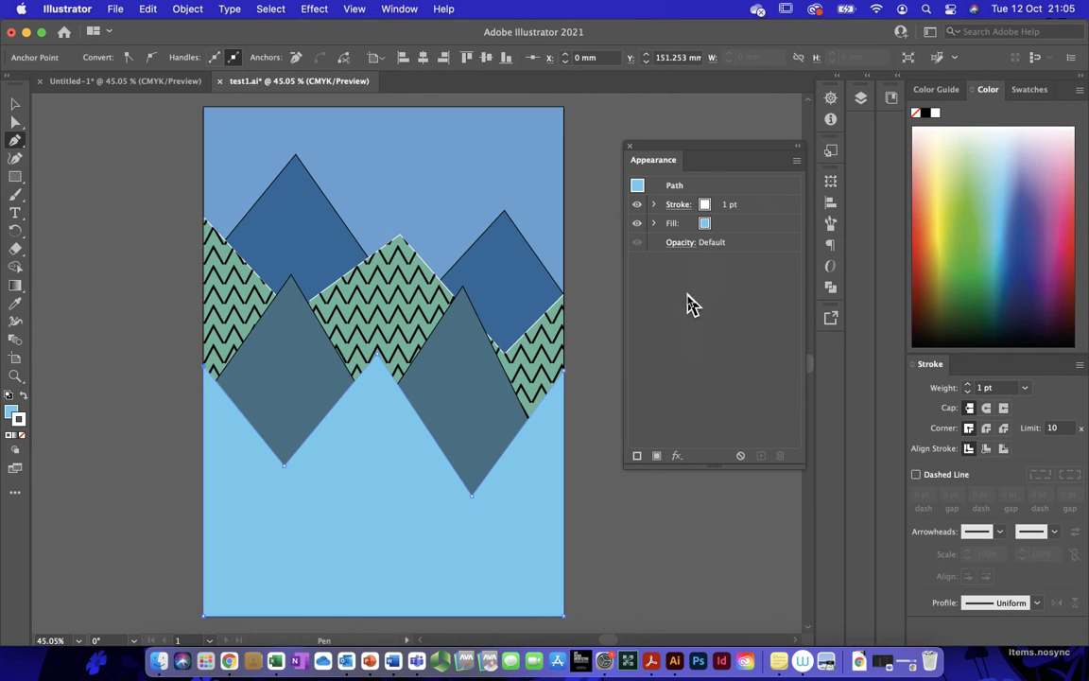
click(659, 462)
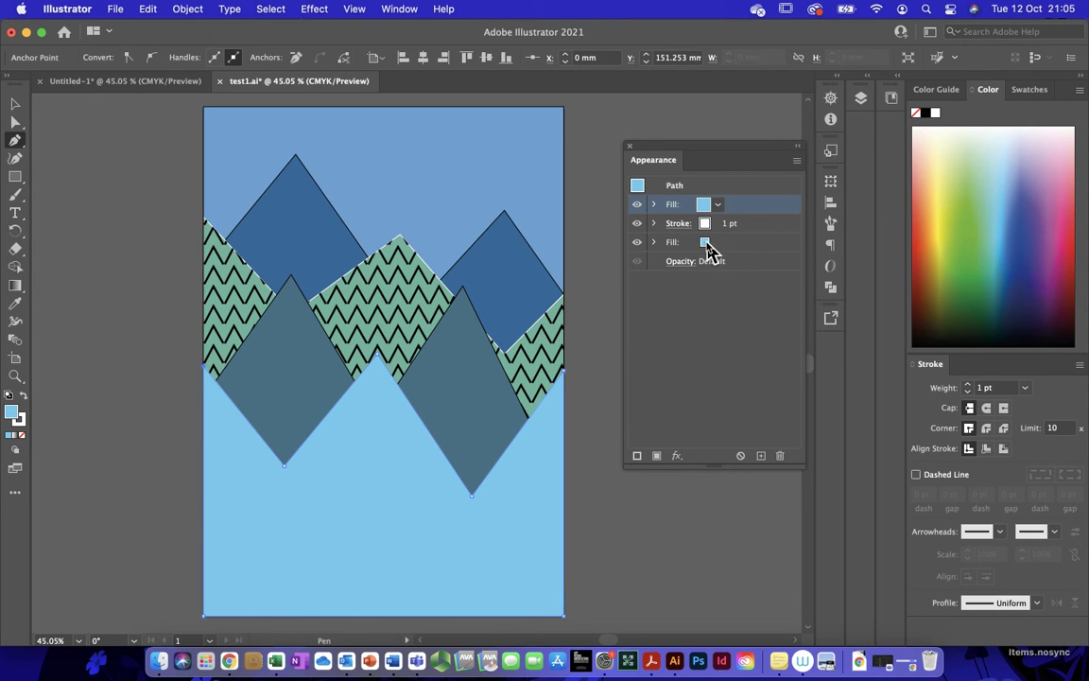
click(720, 208)
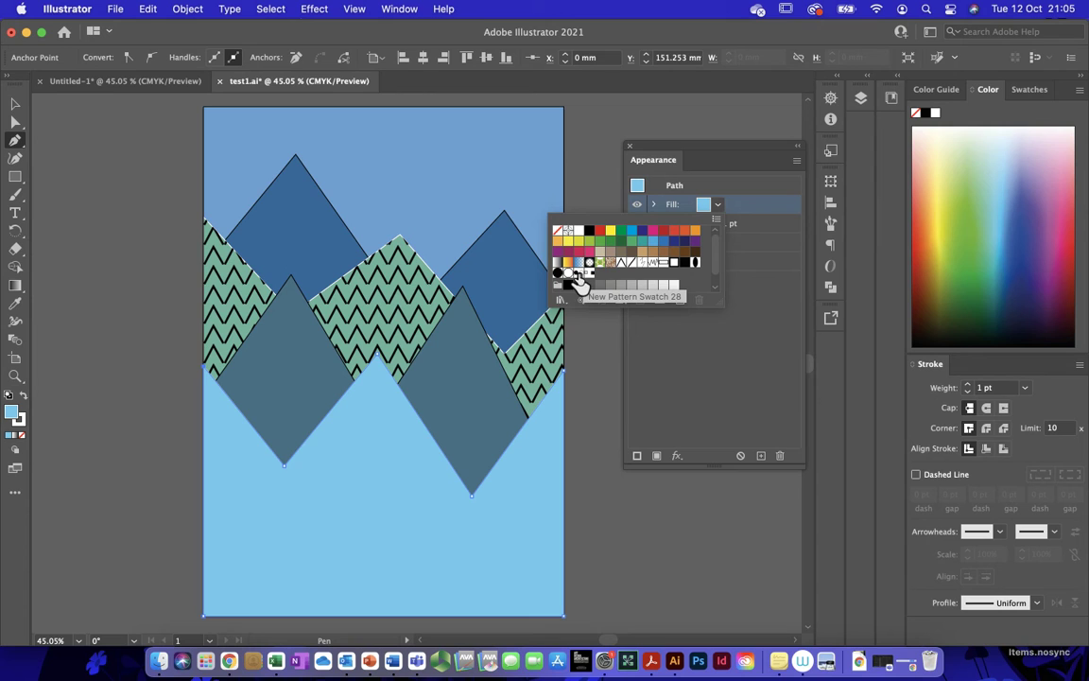
click(579, 275)
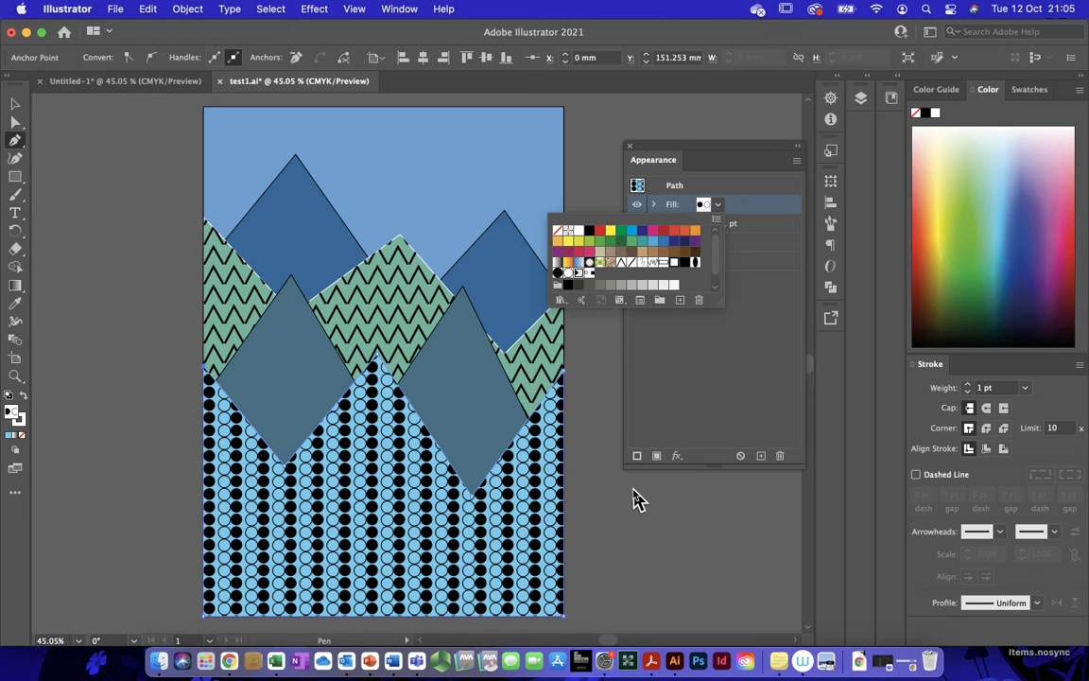
click(713, 335)
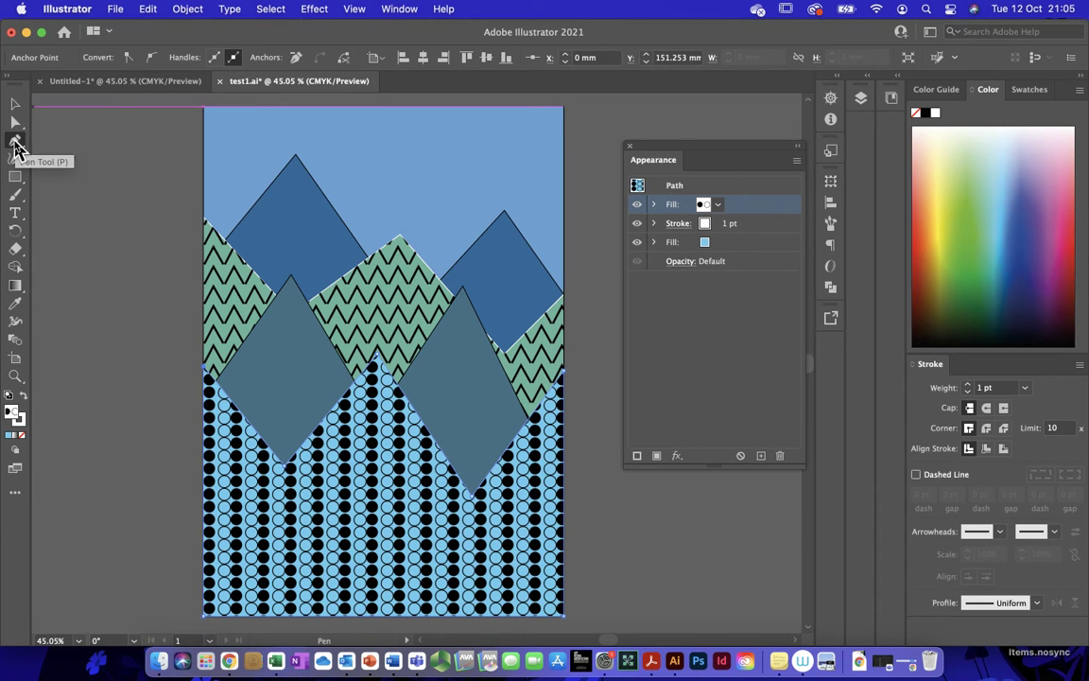
click(15, 142)
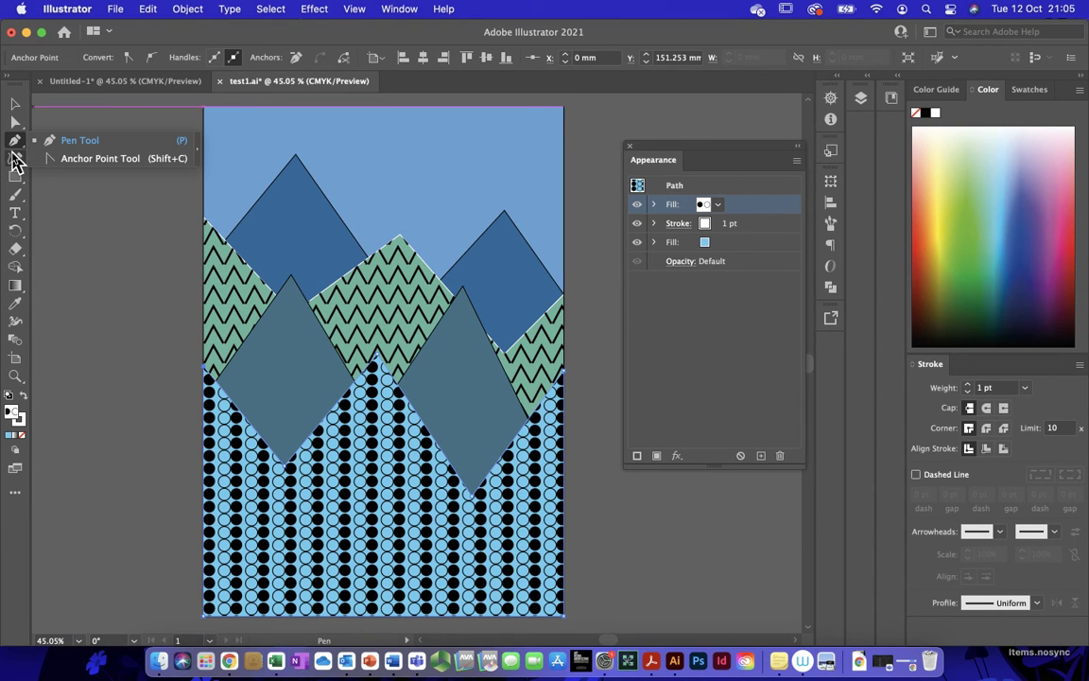
double_click(13, 416)
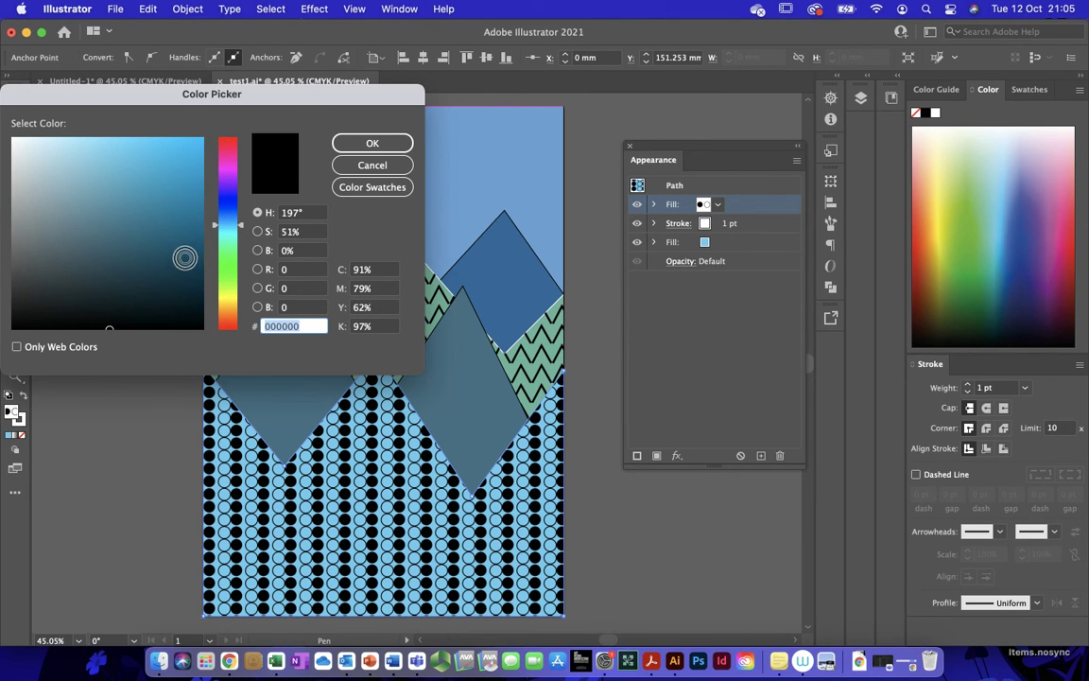
drag(71, 165, 37, 167)
click(383, 148)
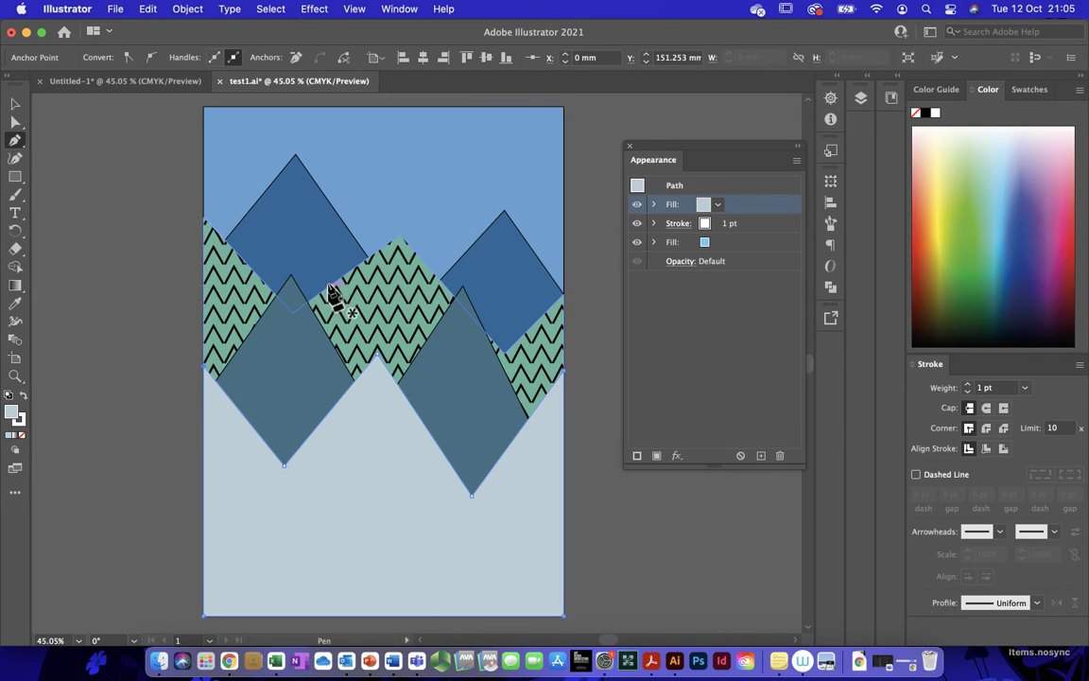
key(super+z)
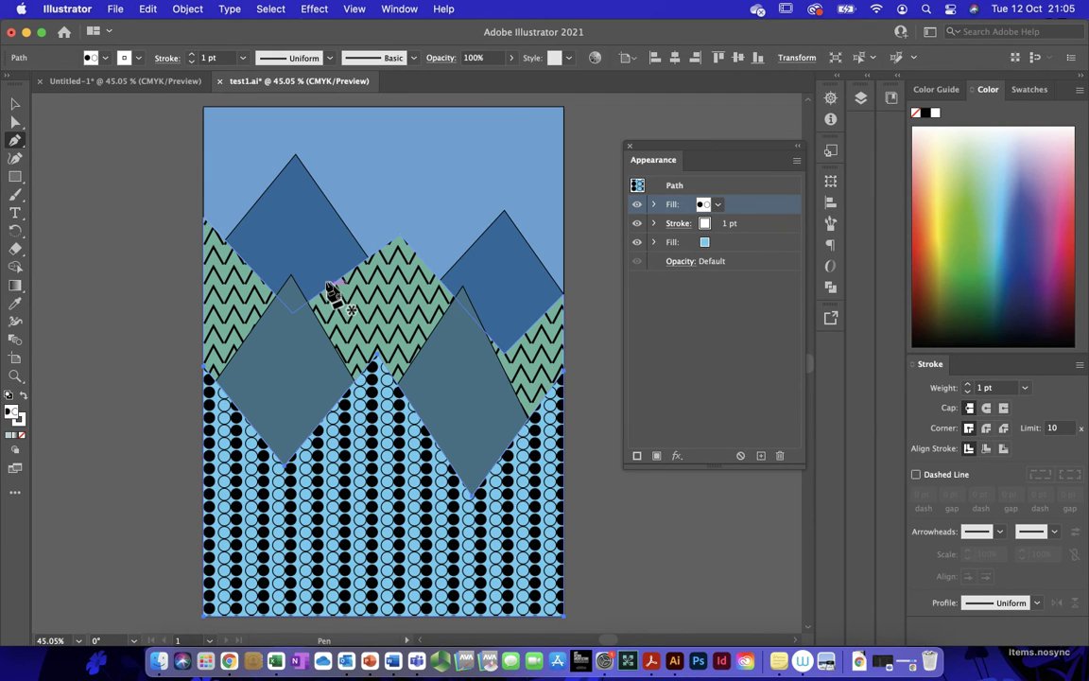
Deselect the circle-patterned range, then choose the Pen tool and set the fill to pale blue, #ABCFDB.
click(17, 106)
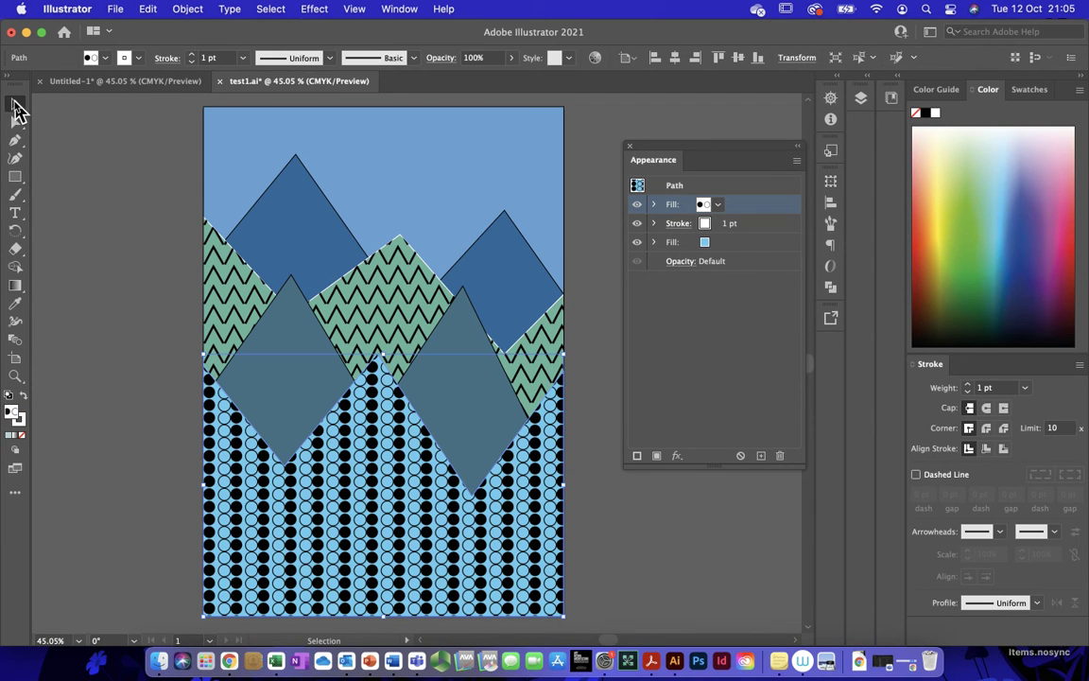
click(151, 386)
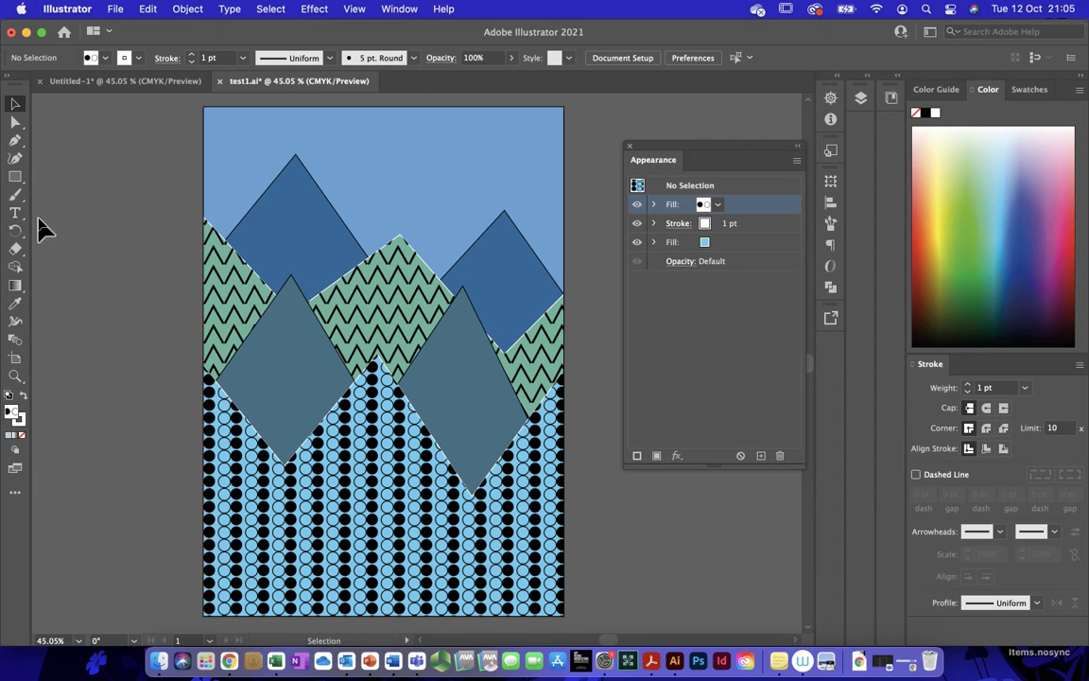
click(15, 141)
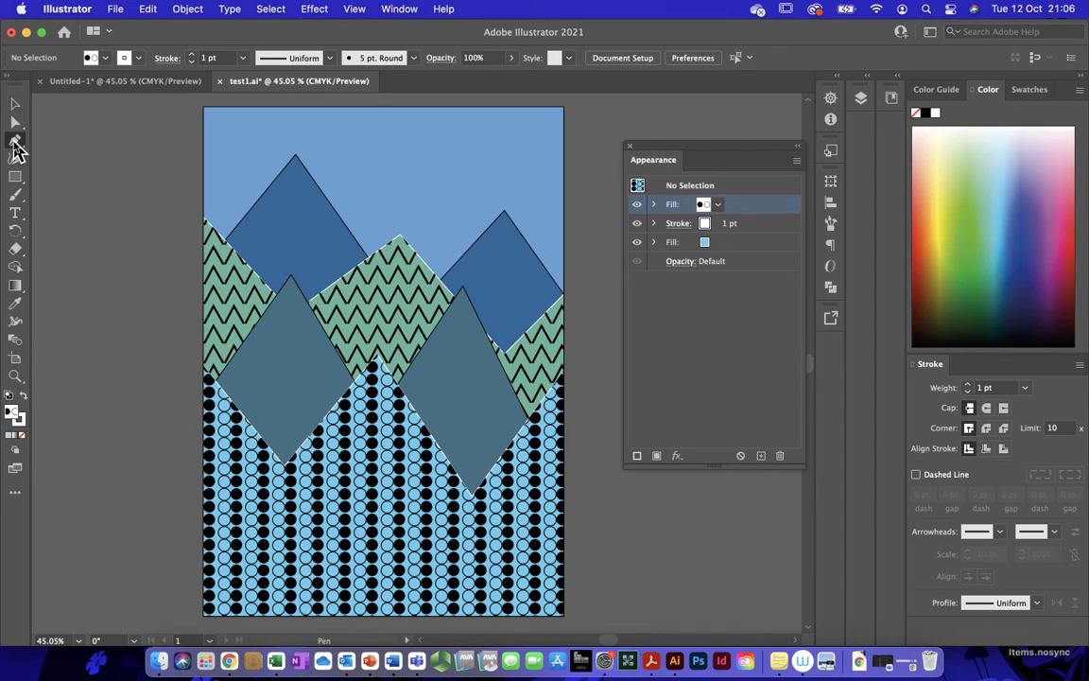
double_click(12, 420)
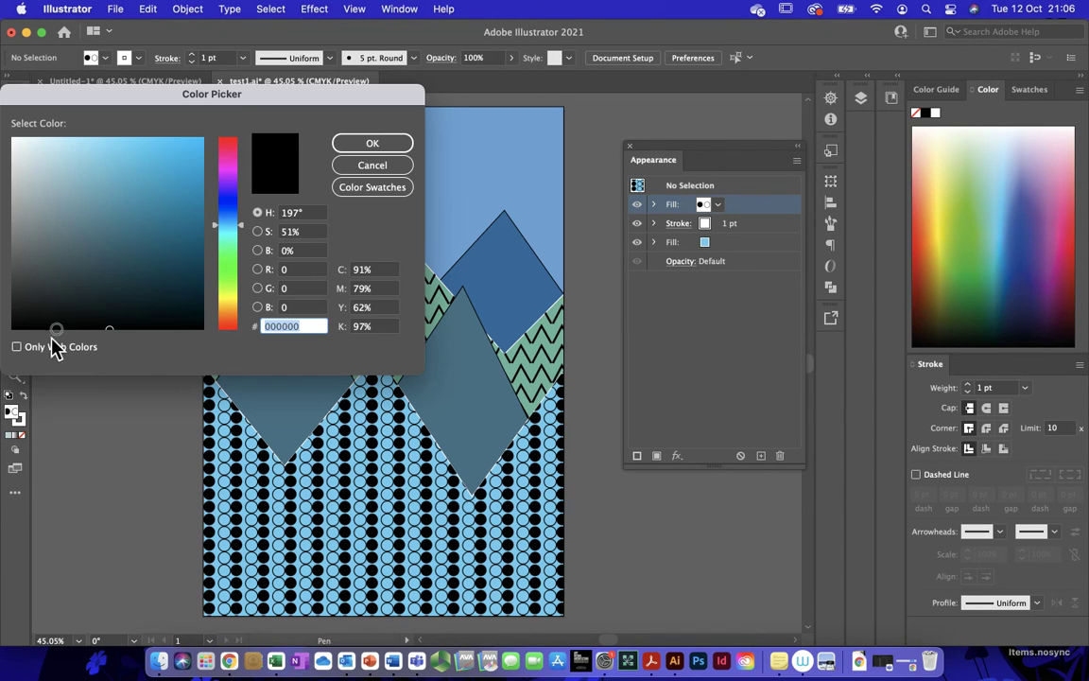
click(53, 162)
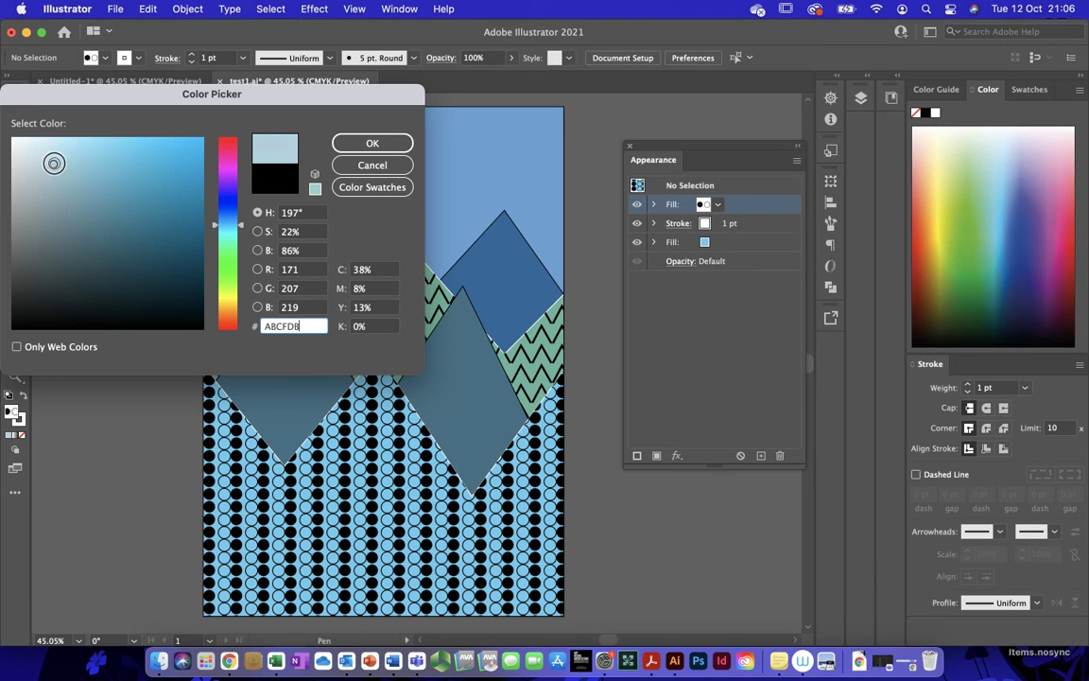
click(373, 144)
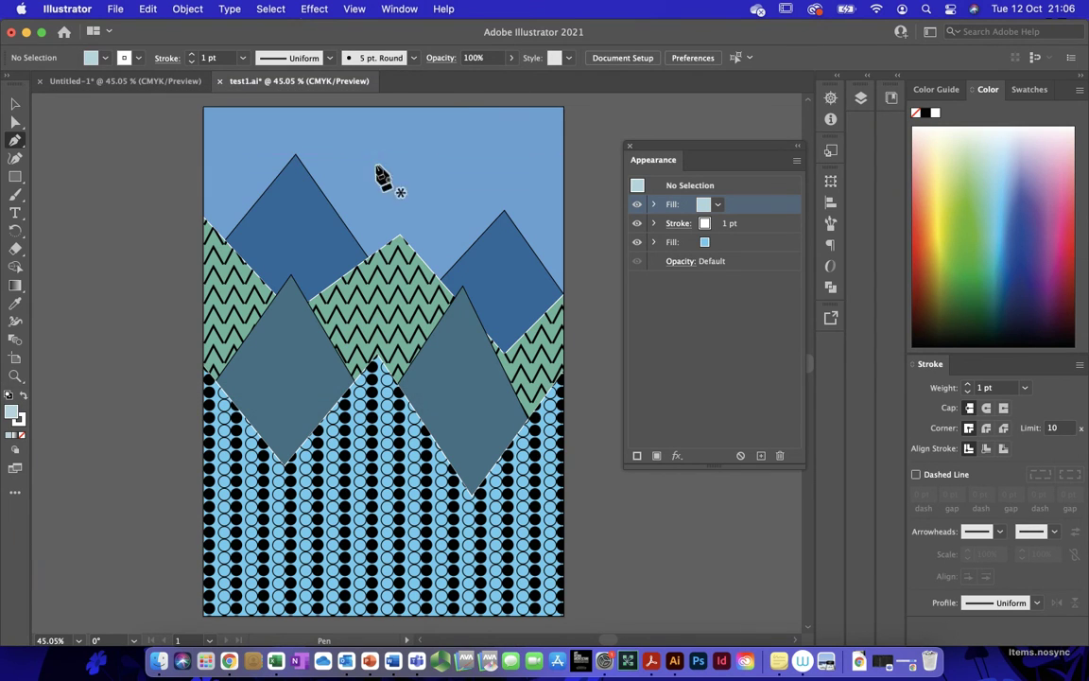
Draw a closed pale-blue foreground of eight jagged peaks from about (0, 231) mm, tallest at (105, 174) mm, down to the artboard's bottom corners.
click(205, 501)
click(224, 568)
click(246, 488)
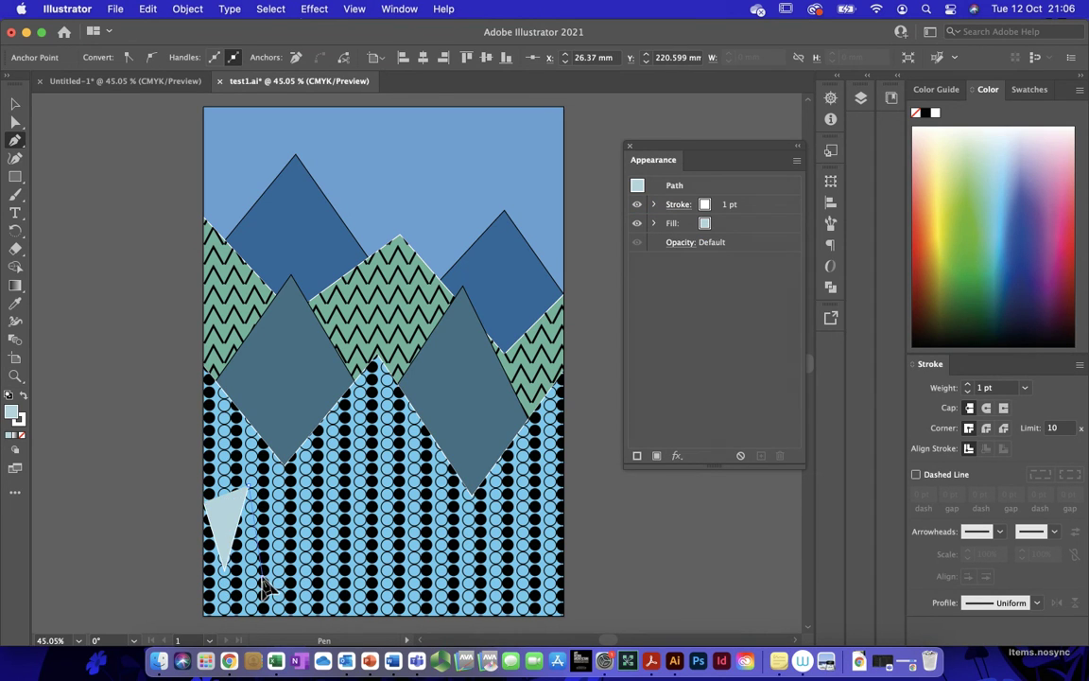
click(265, 579)
click(283, 503)
click(298, 574)
click(324, 480)
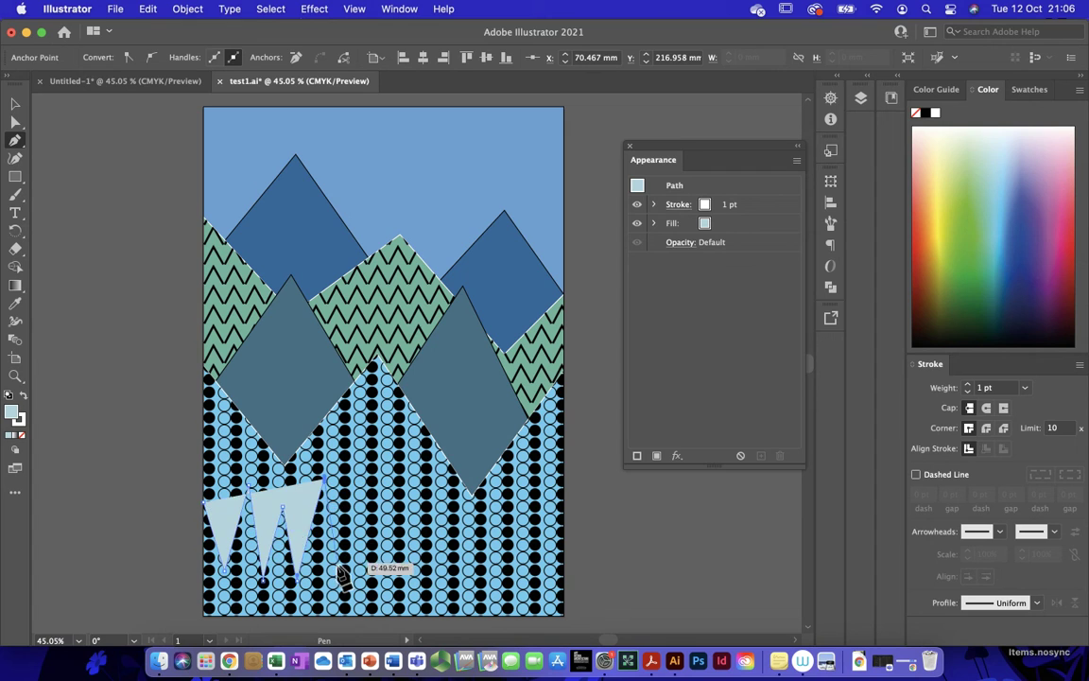
click(341, 563)
click(382, 410)
click(405, 570)
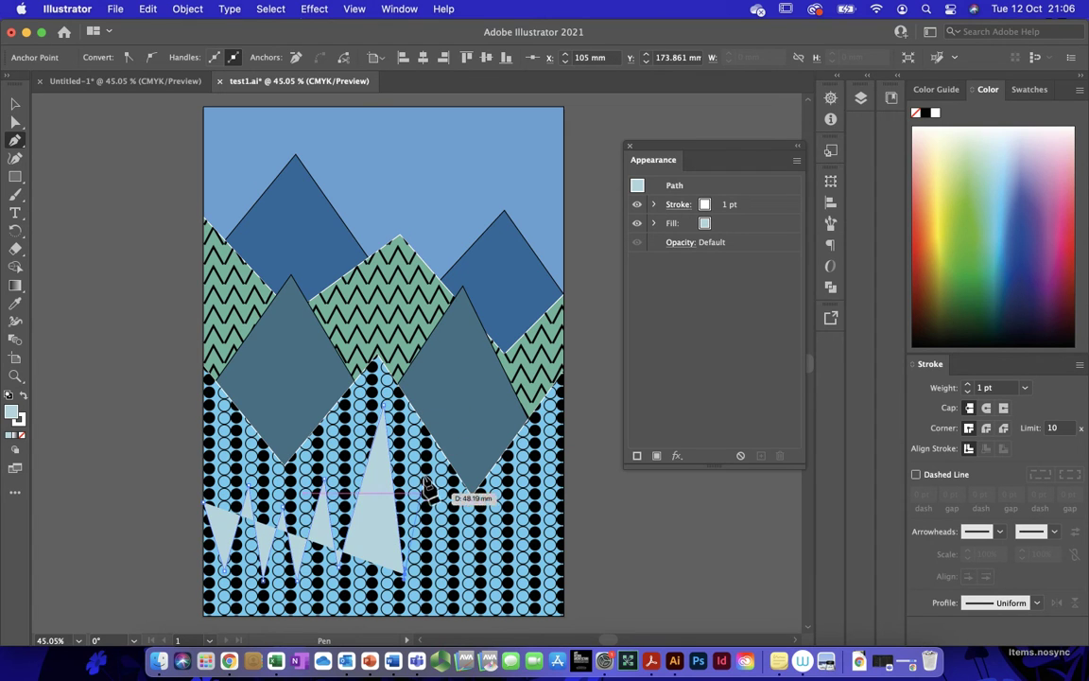
click(429, 458)
click(438, 558)
click(463, 431)
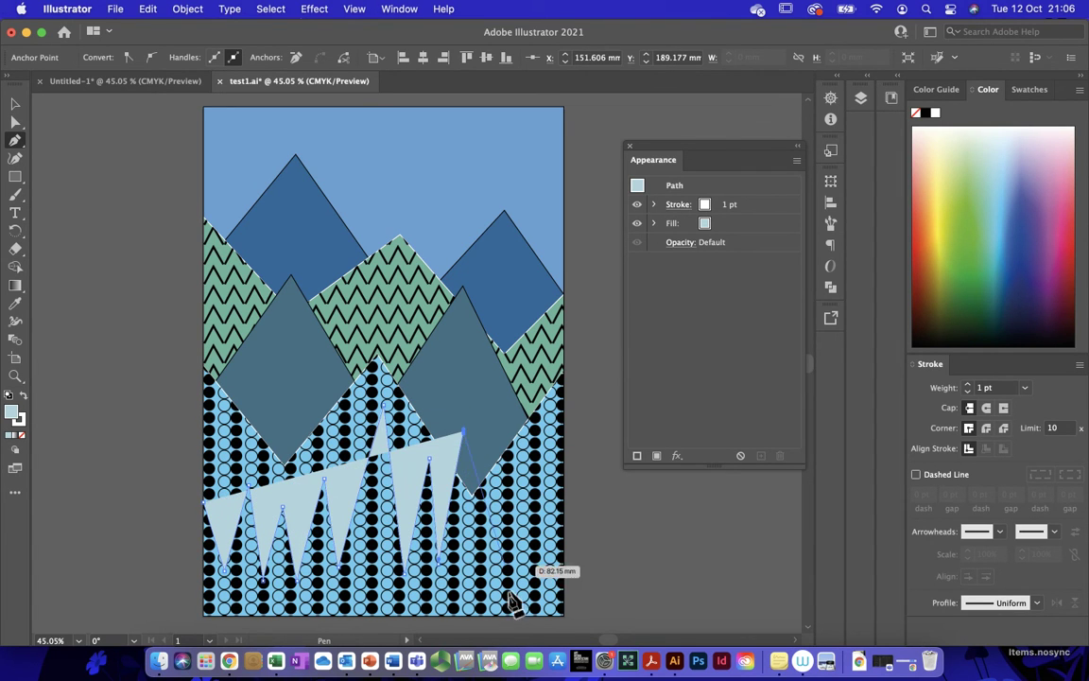
click(491, 562)
click(519, 433)
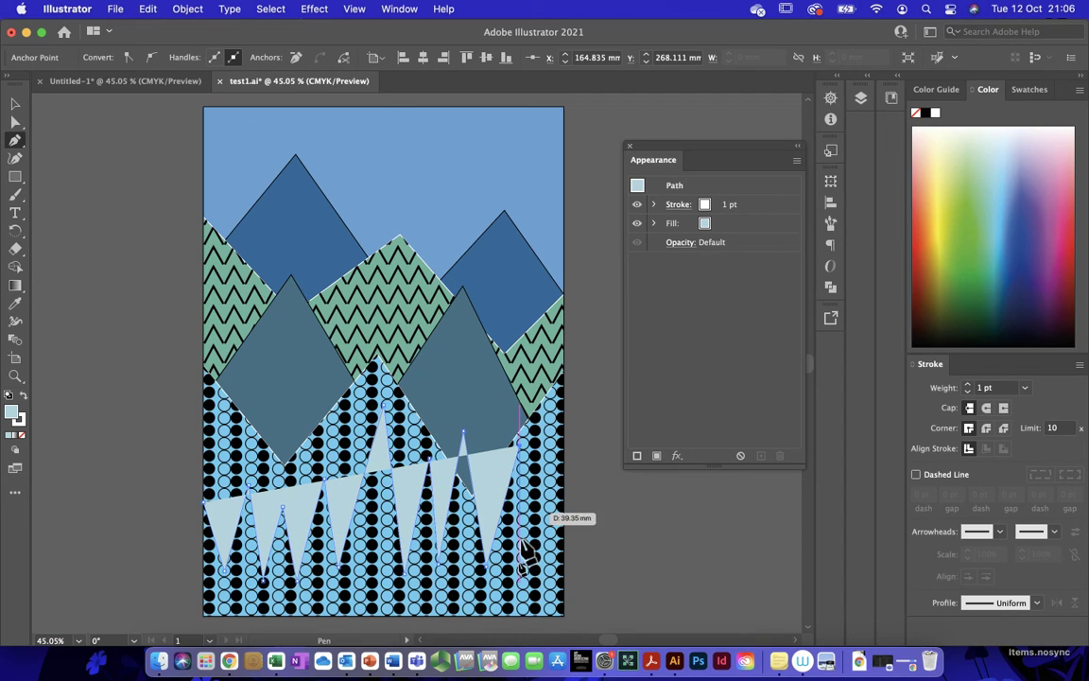
click(523, 567)
click(550, 469)
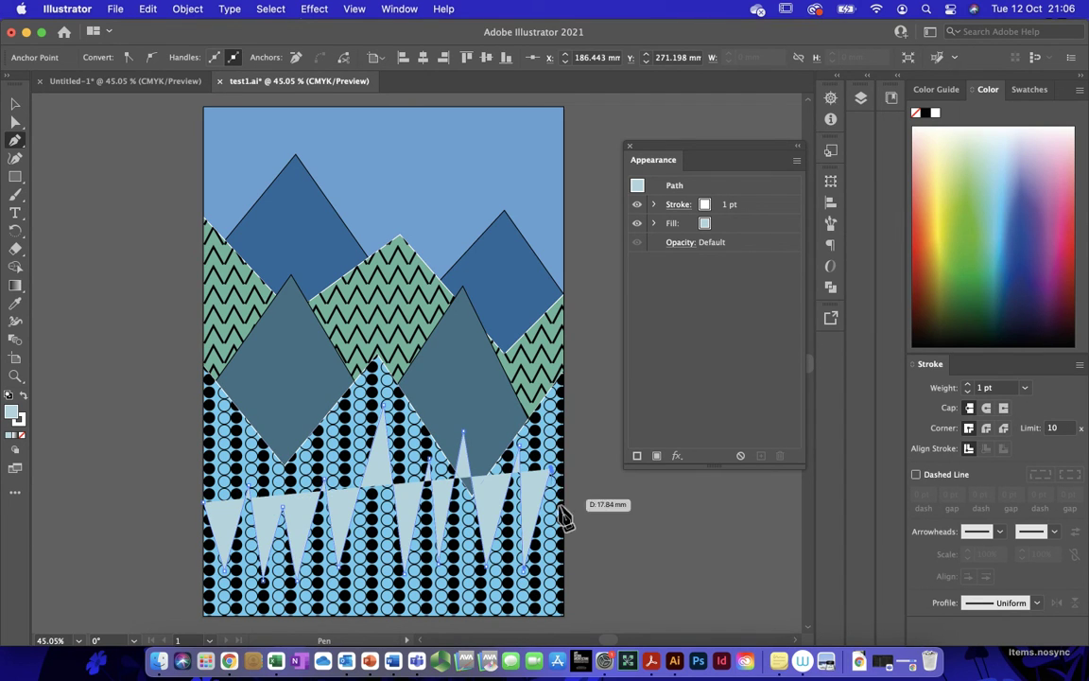
click(563, 611)
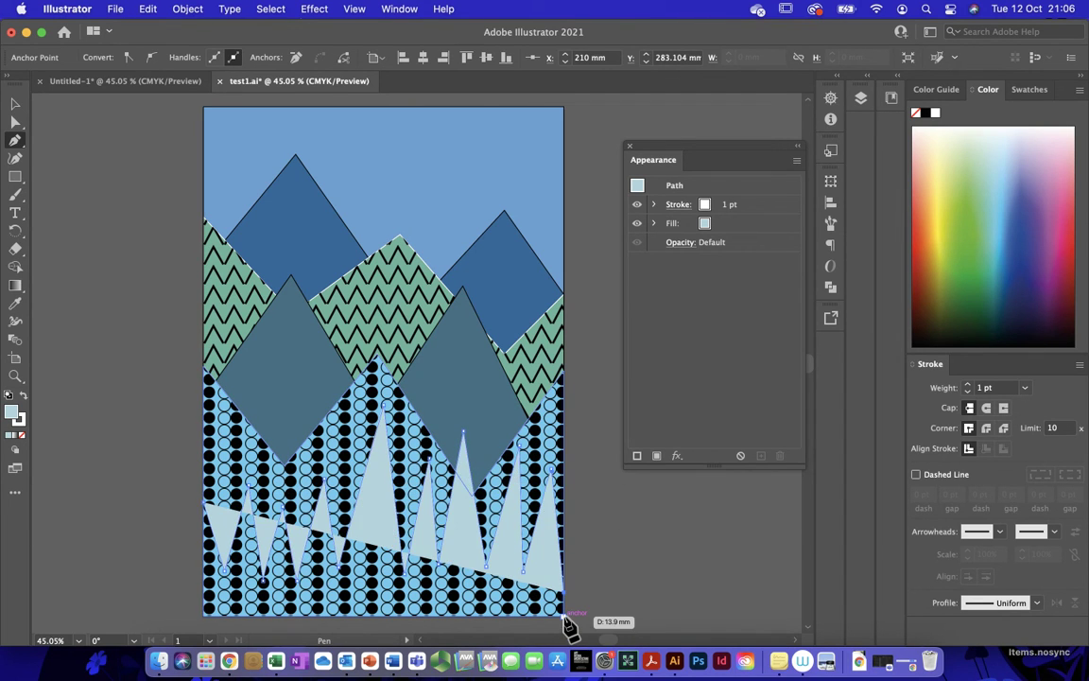
click(564, 613)
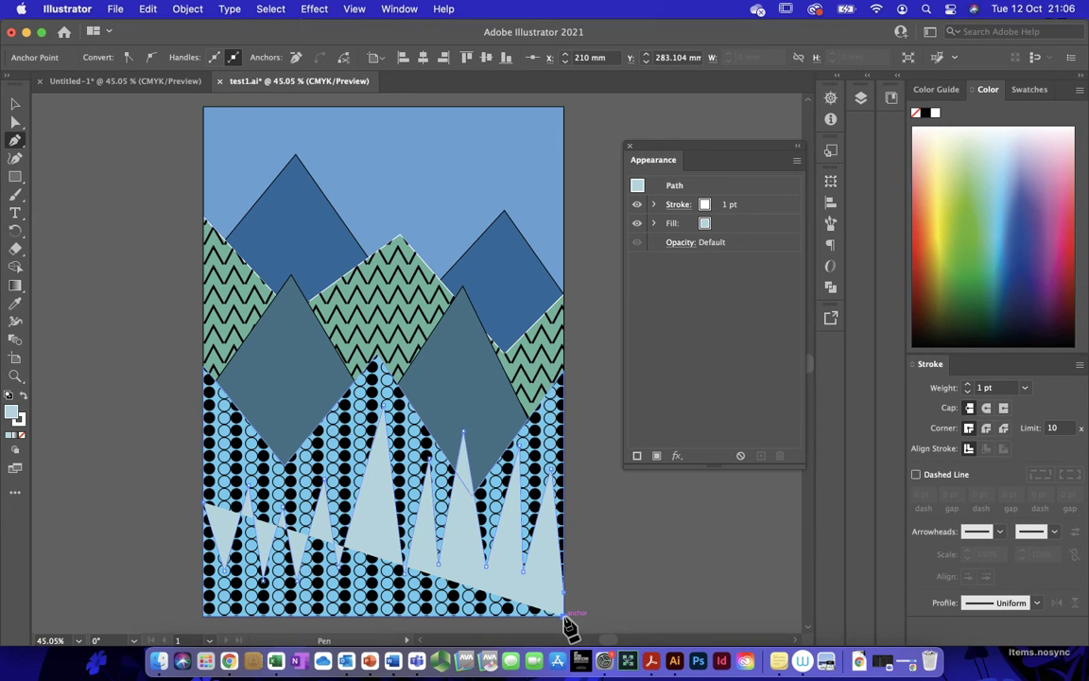
click(205, 615)
click(205, 503)
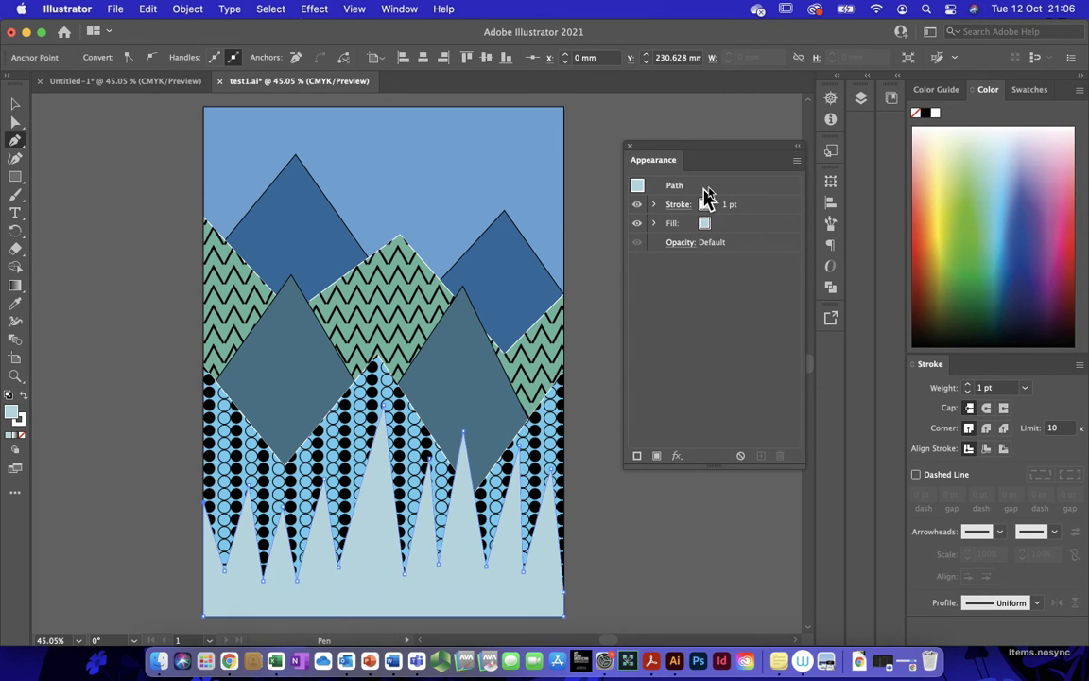
Add a second fill with the thin jagged-line pattern swatch to the pale-blue spiky shape and deselect it.
click(658, 458)
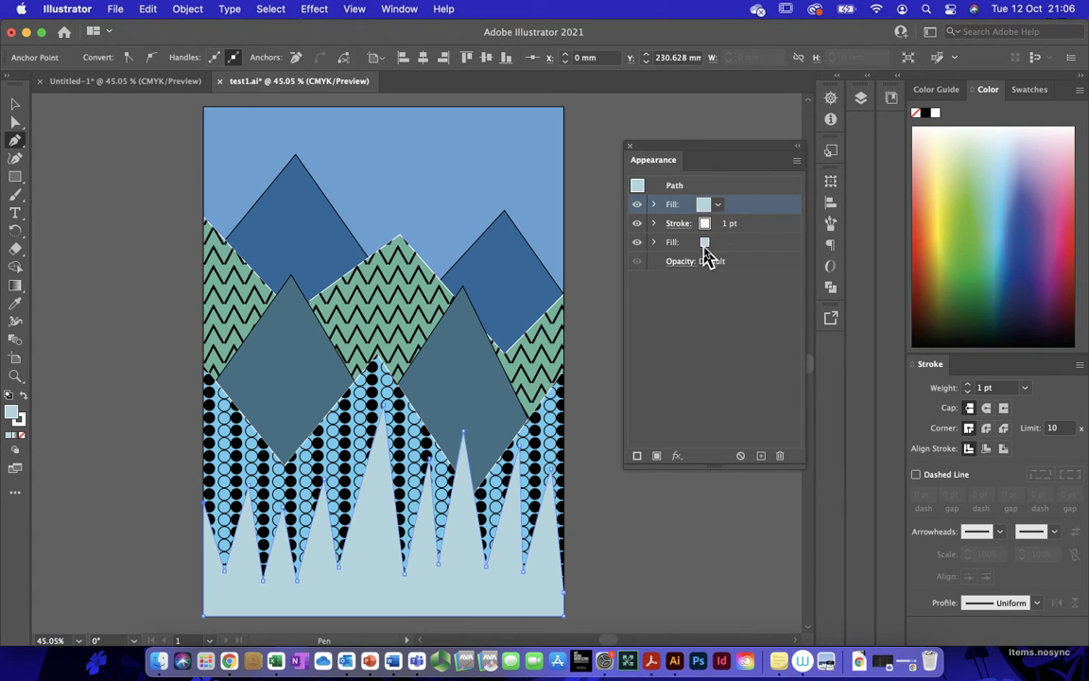
click(717, 205)
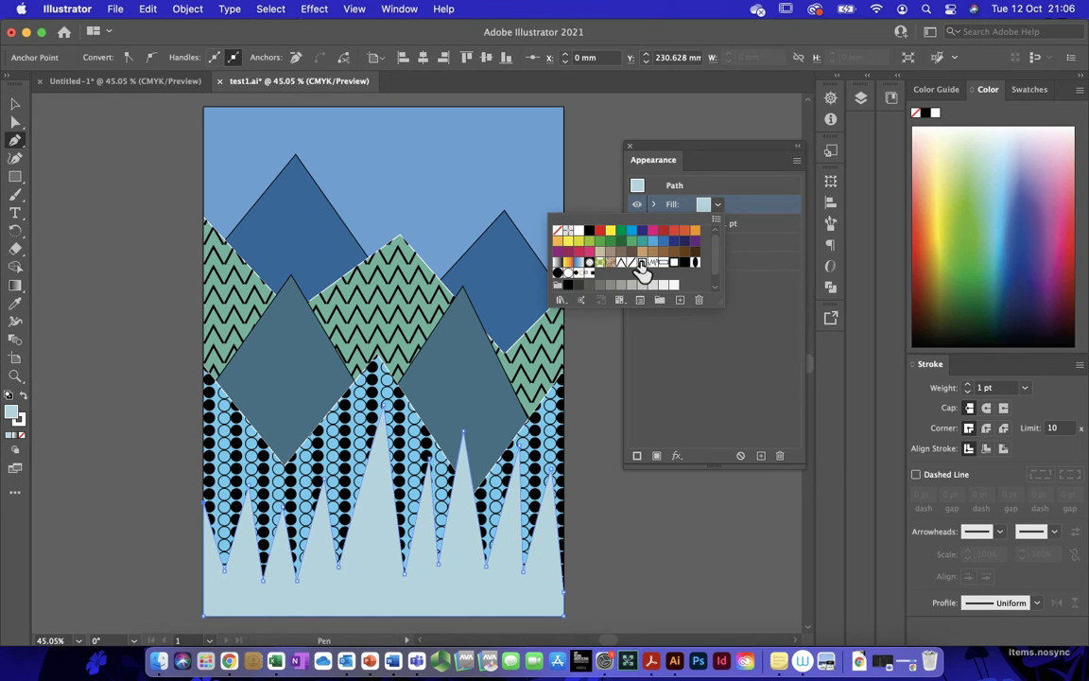
click(642, 266)
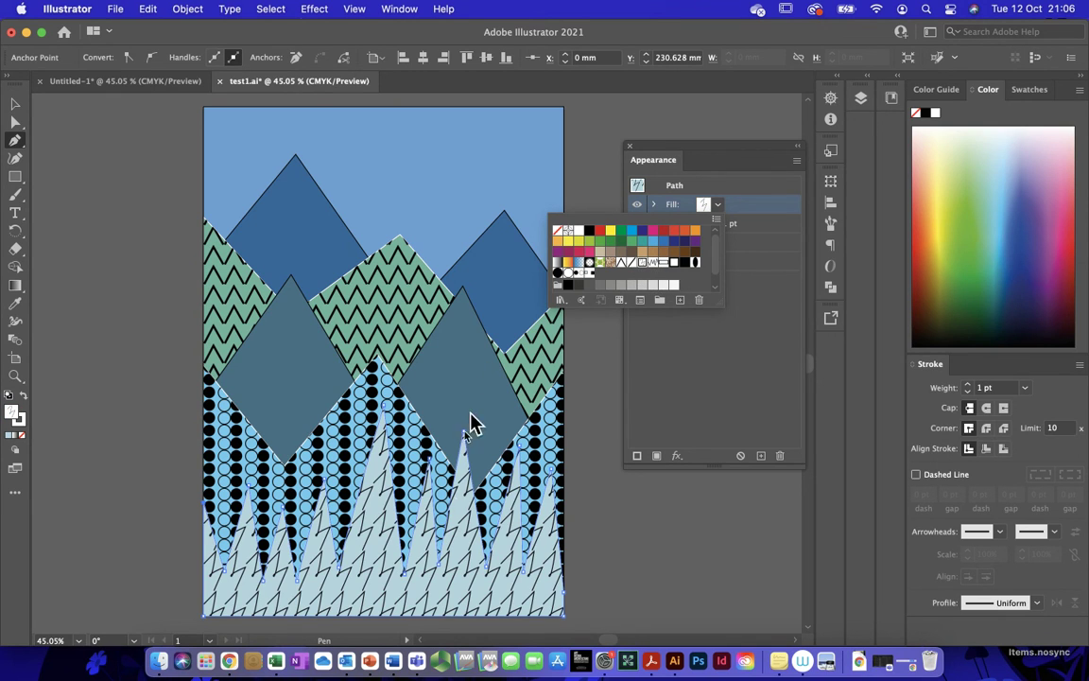
click(695, 387)
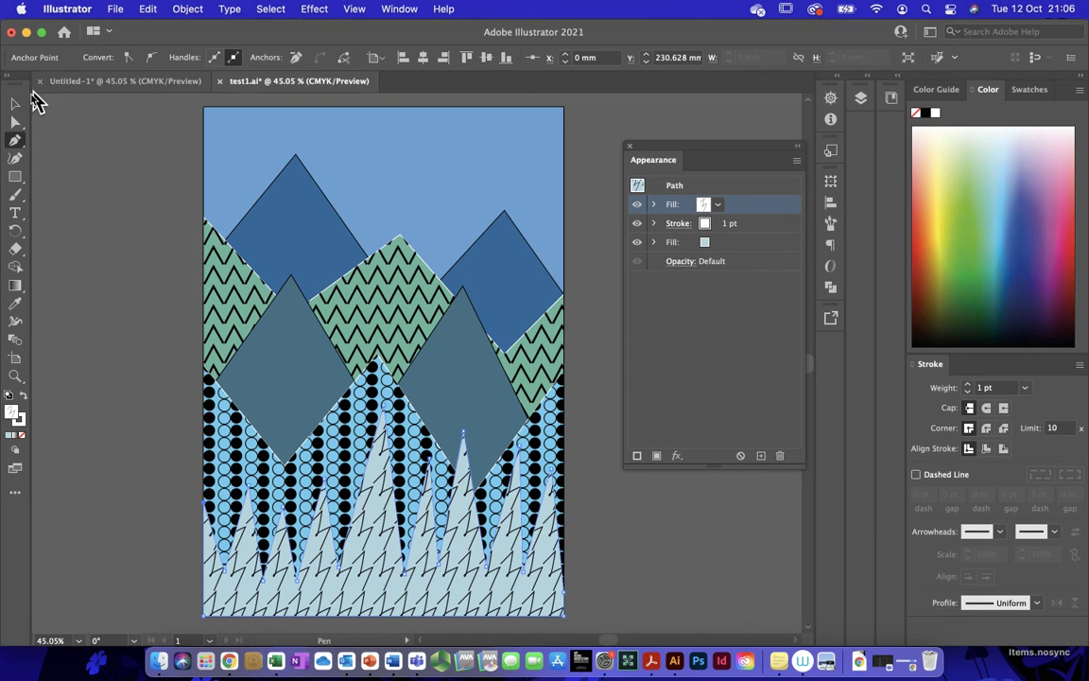
click(16, 106)
click(83, 175)
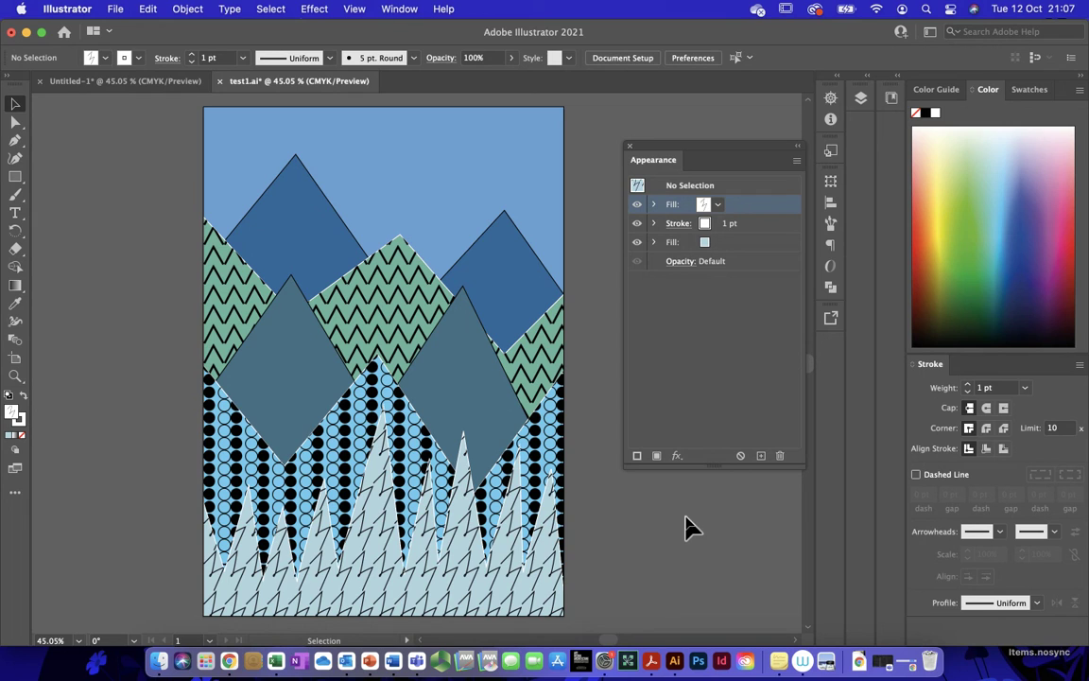
Save the artwork as test2.ai in the digital folder, in Adobe Illustrator format with the Illustrator 2020 version option.
click(114, 11)
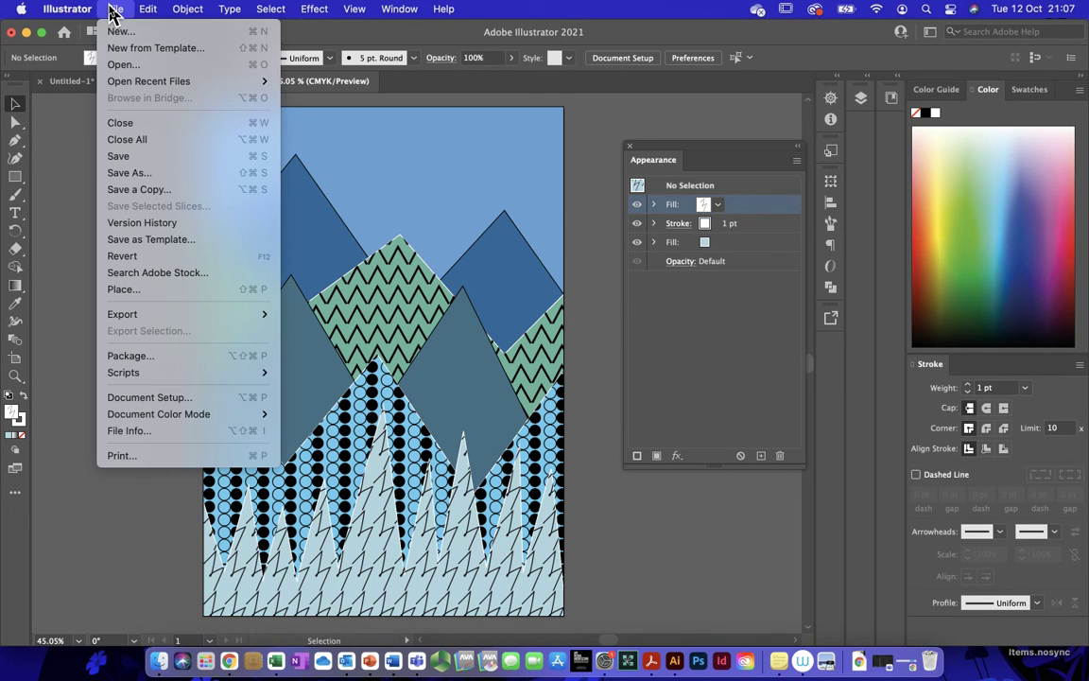
click(127, 174)
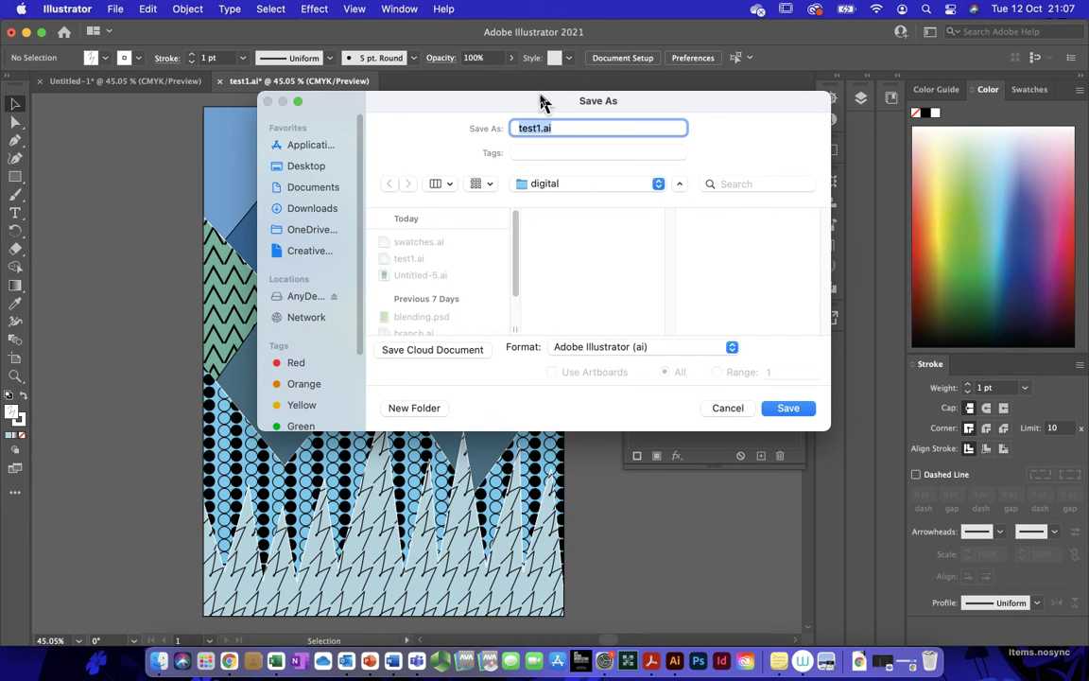
click(541, 127)
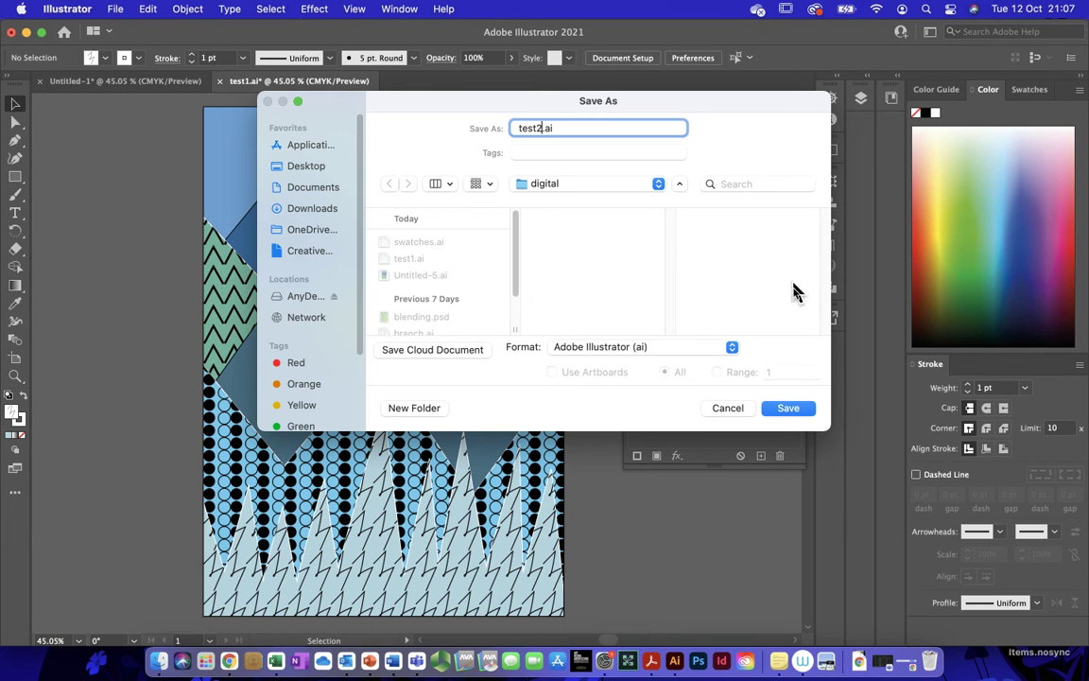
click(795, 410)
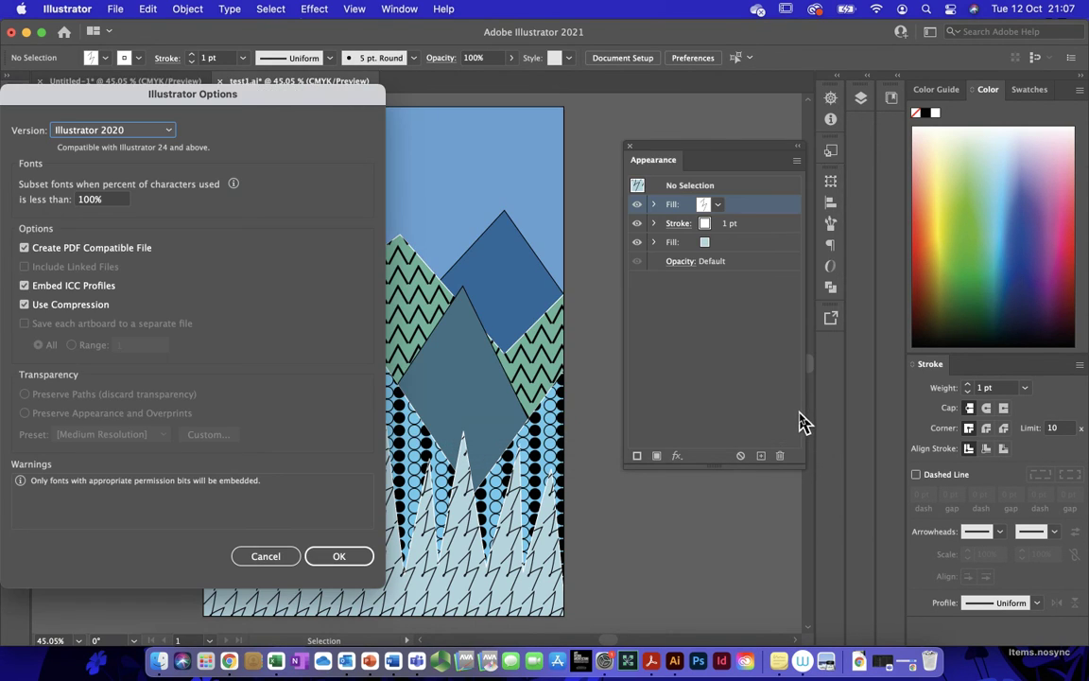
click(338, 557)
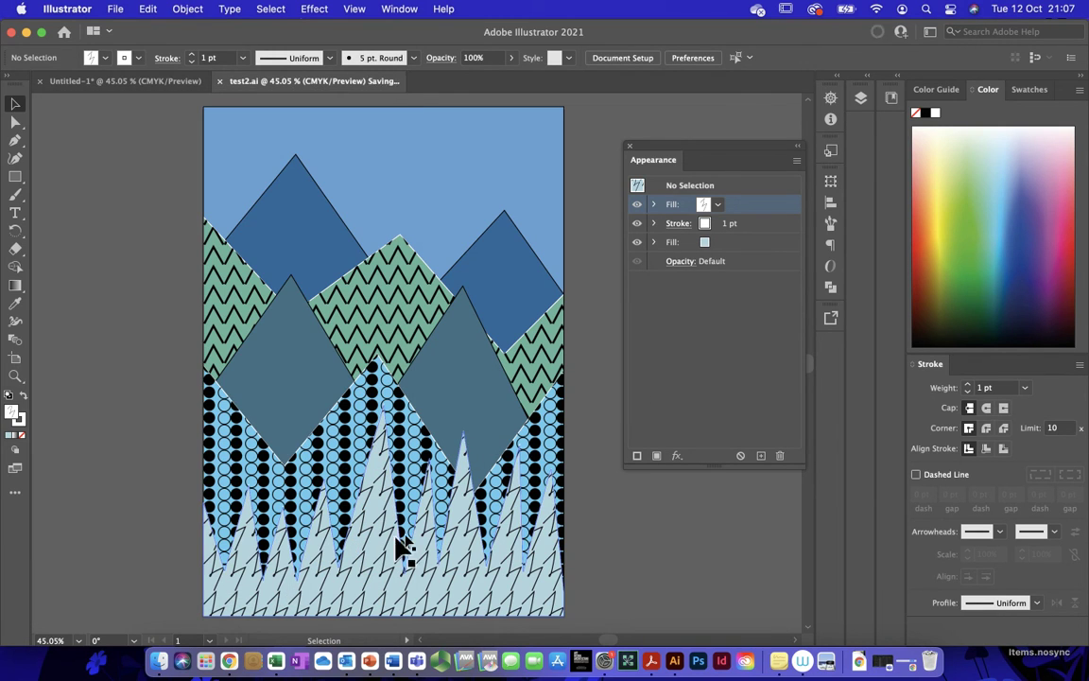